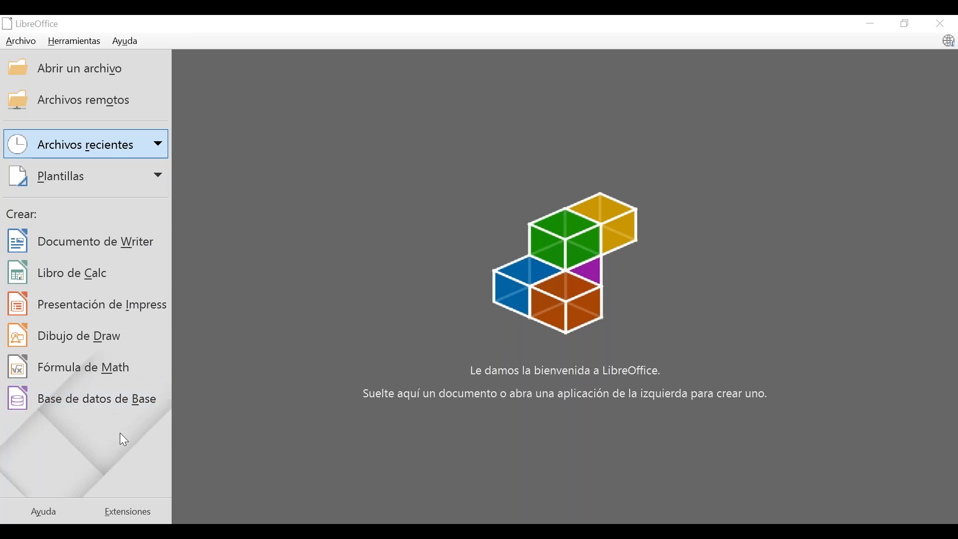
# Launch the Database Wizard from 'Base de datos de Base' in the Start Center.
pyautogui.click(135, 403)
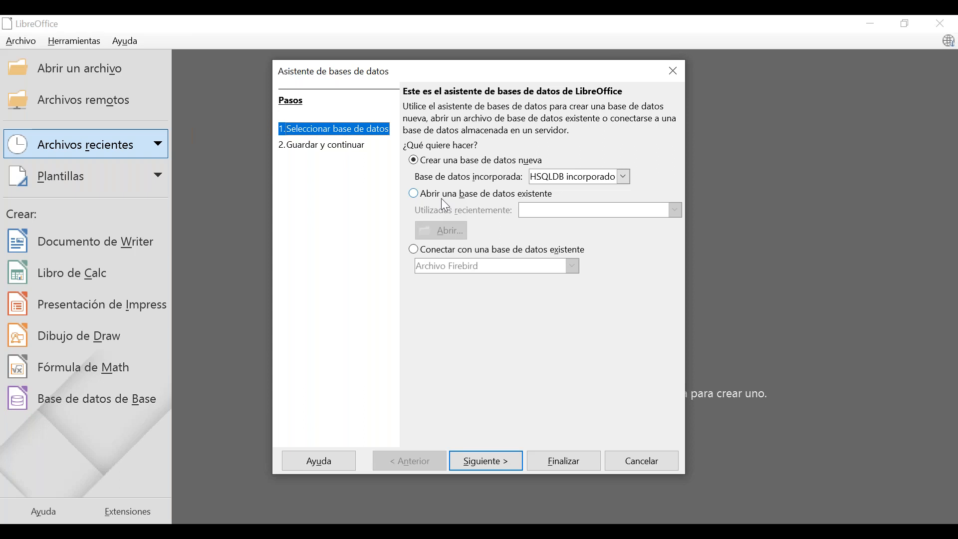
# Keep 'Crear una base de datos nueva' with embedded HSQLDB and advance to step 2.
pyautogui.click(415, 195)
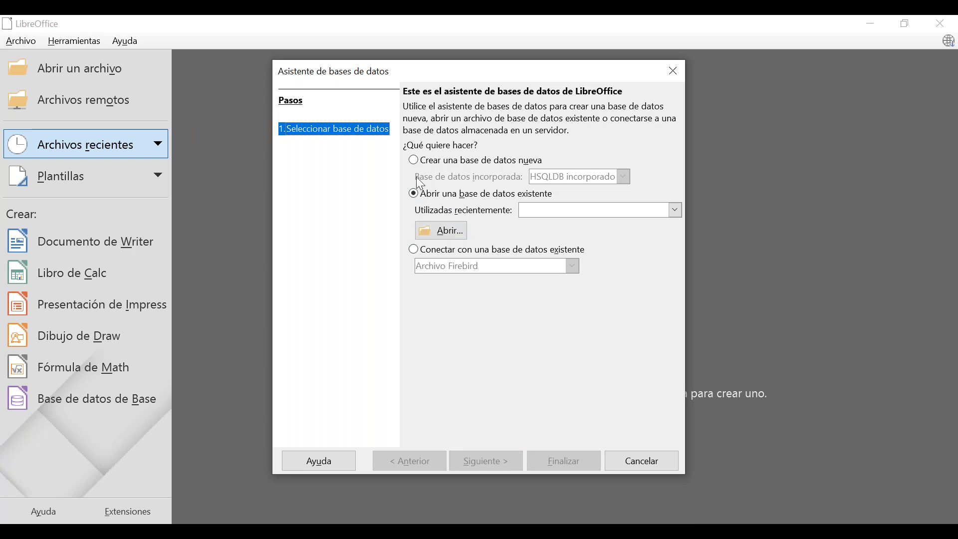
pyautogui.click(414, 163)
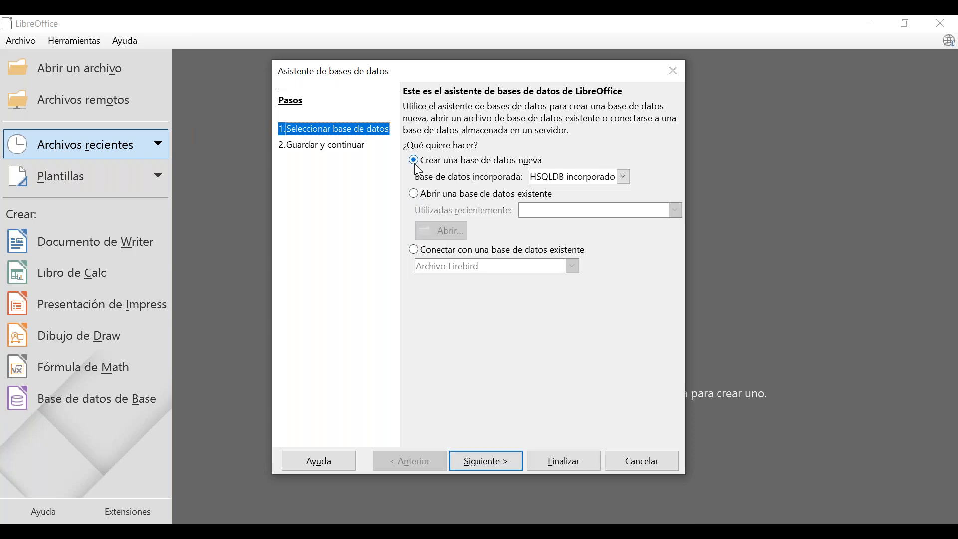
pyautogui.click(495, 464)
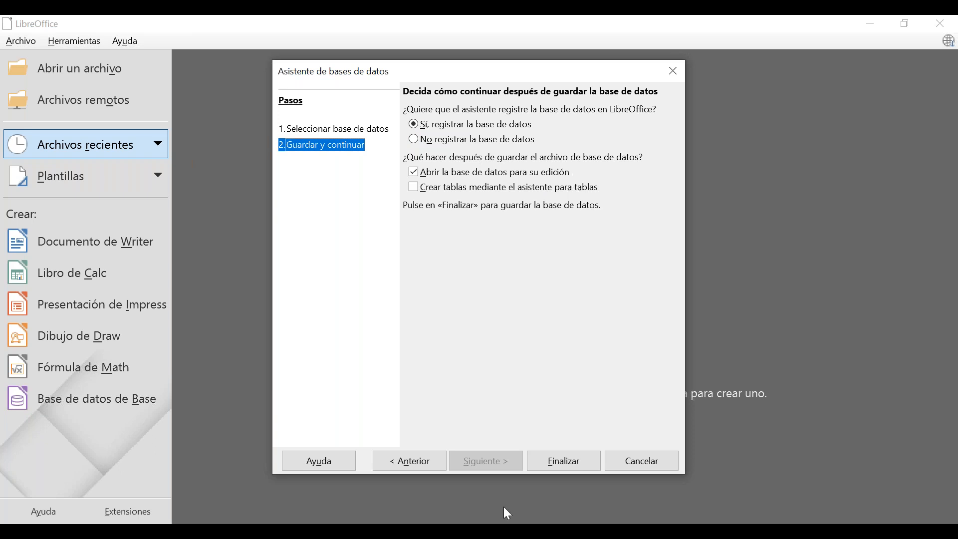
# Finish the wizard and save the database as 'Amigos' (Base de datos ODF) in 4_Abril.
pyautogui.click(574, 466)
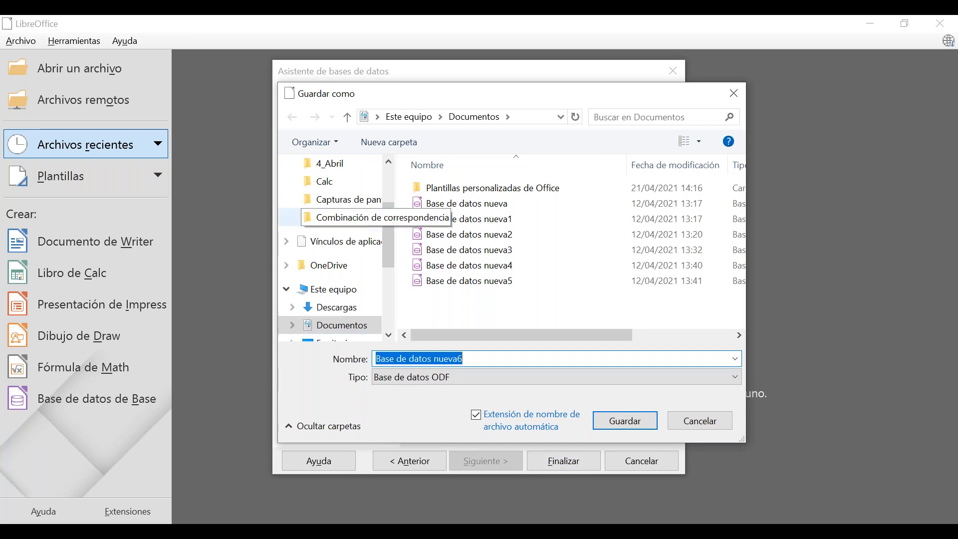
pyautogui.click(341, 171)
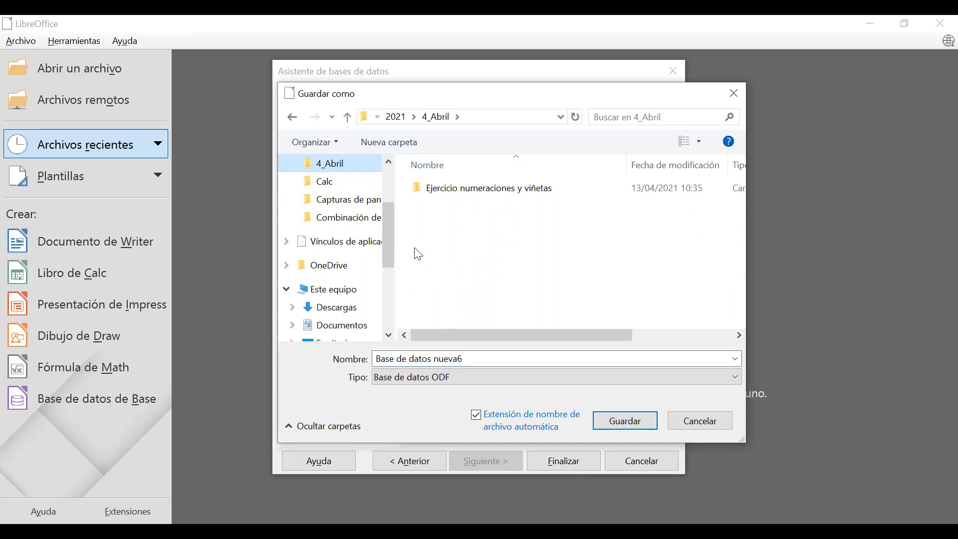
pyautogui.click(499, 358)
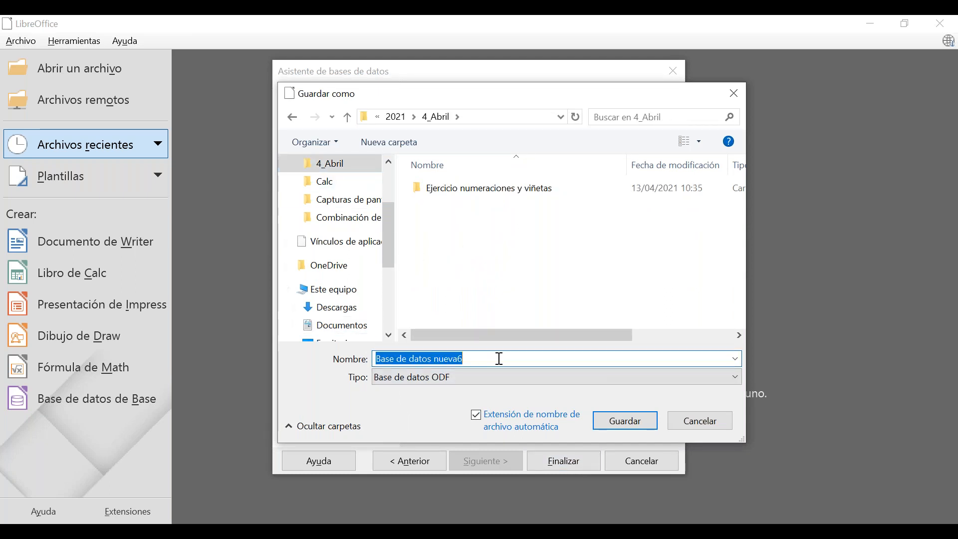
pyautogui.write('Amig')
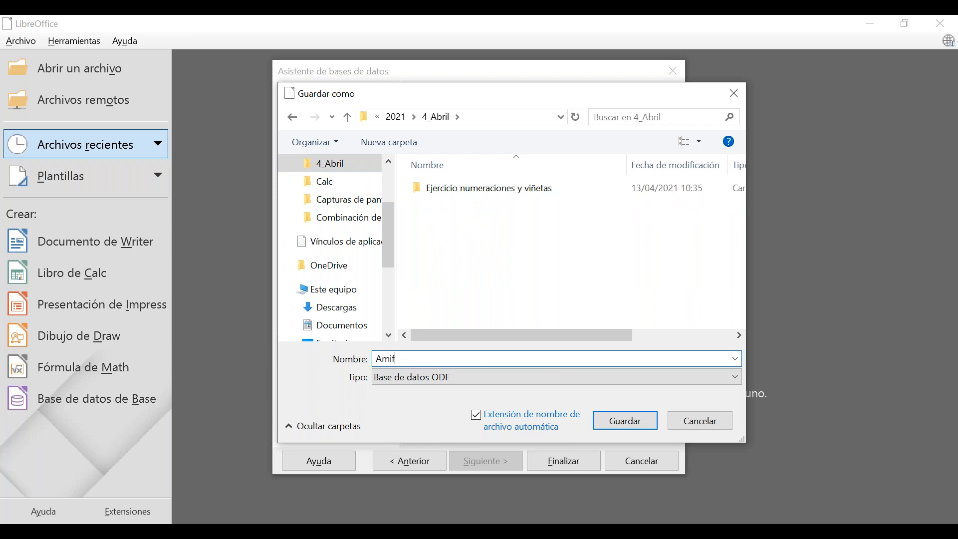
pyautogui.write('os')
pyautogui.click(736, 376)
pyautogui.click(736, 377)
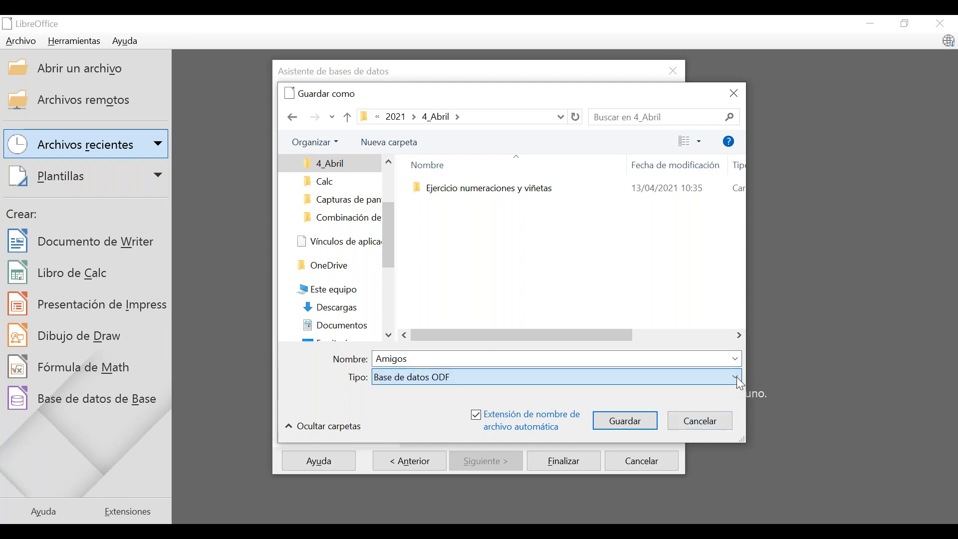
pyautogui.click(632, 423)
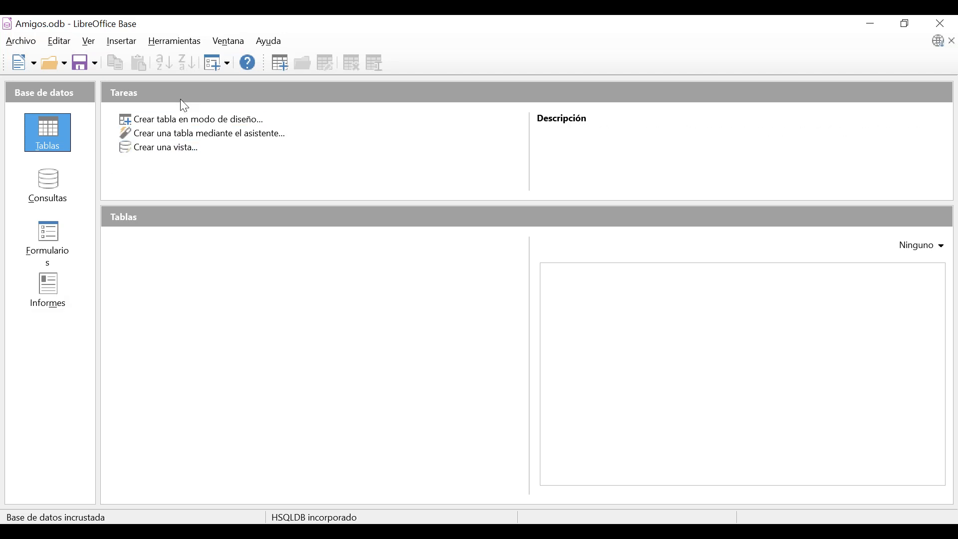
# Read the descriptions for creating a table in design view and with the wizard.
pyautogui.click(184, 120)
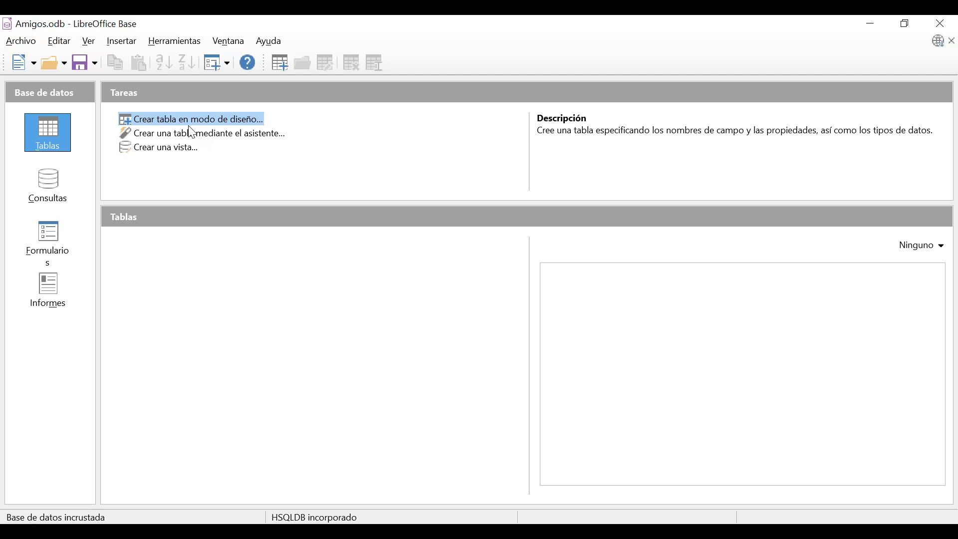
pyautogui.click(192, 133)
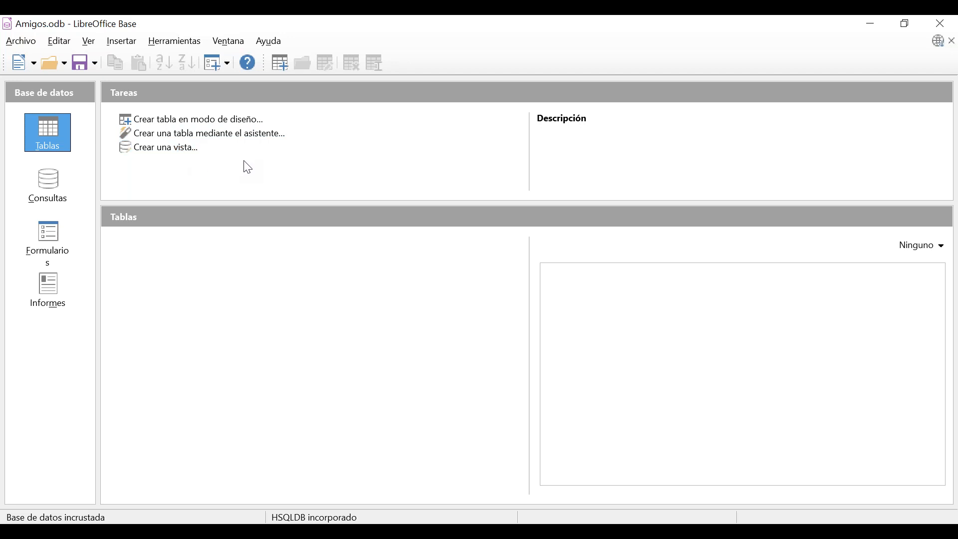
# Open Tabla1 in design view, then move and enlarge its window on all sides.
pyautogui.click(234, 121)
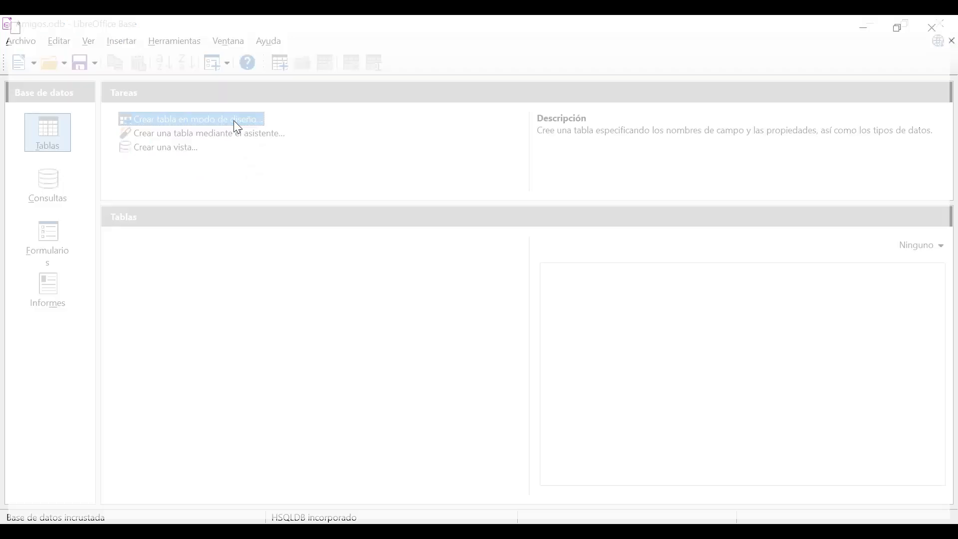
pyautogui.moveTo(345, 104); pyautogui.dragTo(203, 43)
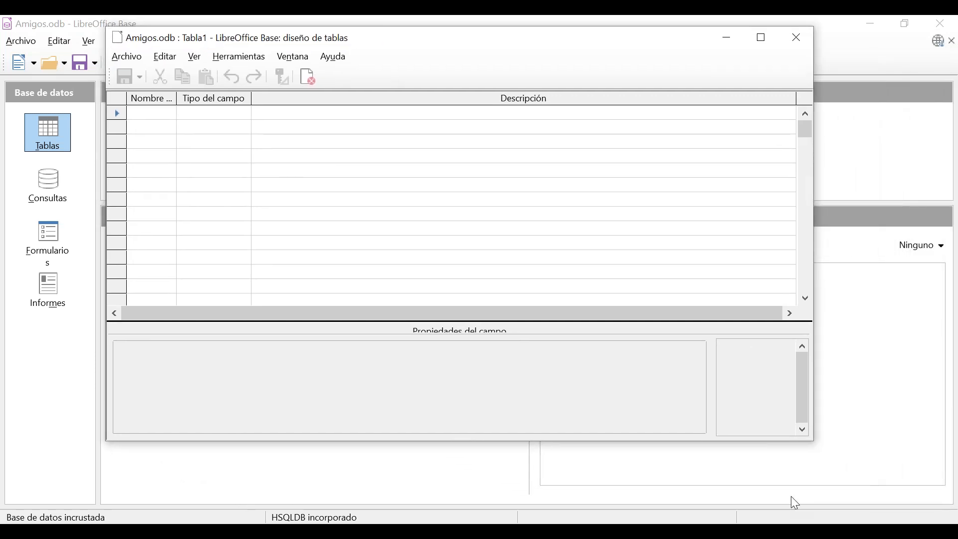
pyautogui.moveTo(776, 439); pyautogui.dragTo(775, 482)
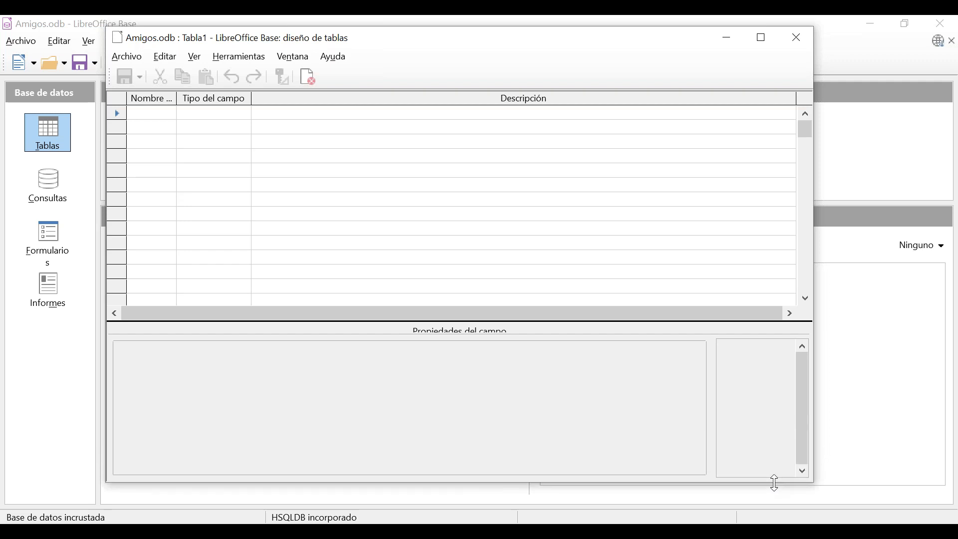
pyautogui.moveTo(813, 375); pyautogui.dragTo(930, 394)
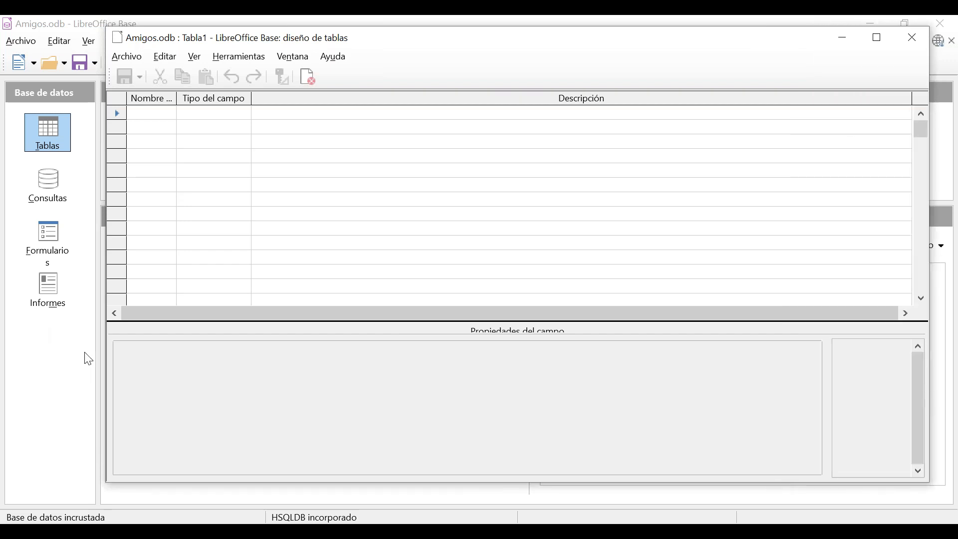
pyautogui.moveTo(106, 360); pyautogui.dragTo(39, 359)
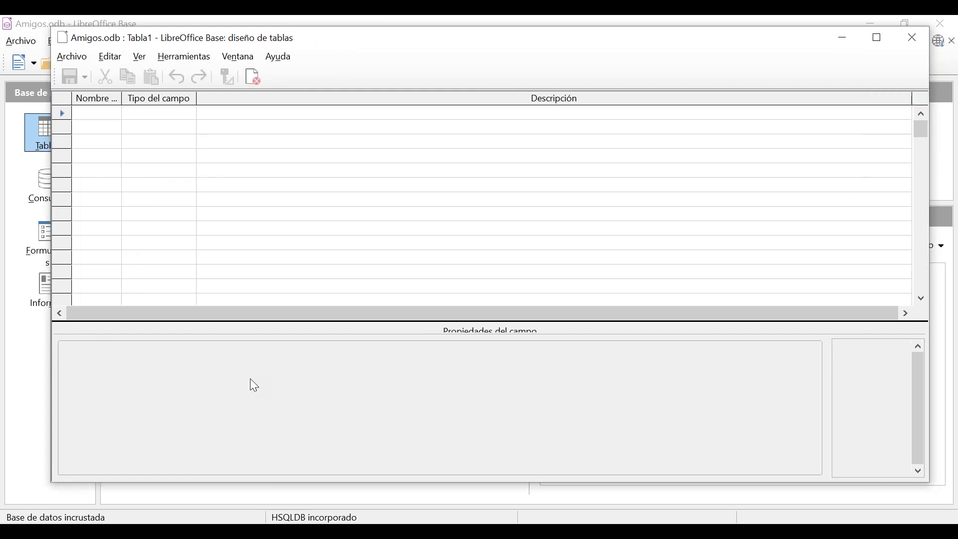
pyautogui.moveTo(276, 485); pyautogui.dragTo(276, 499)
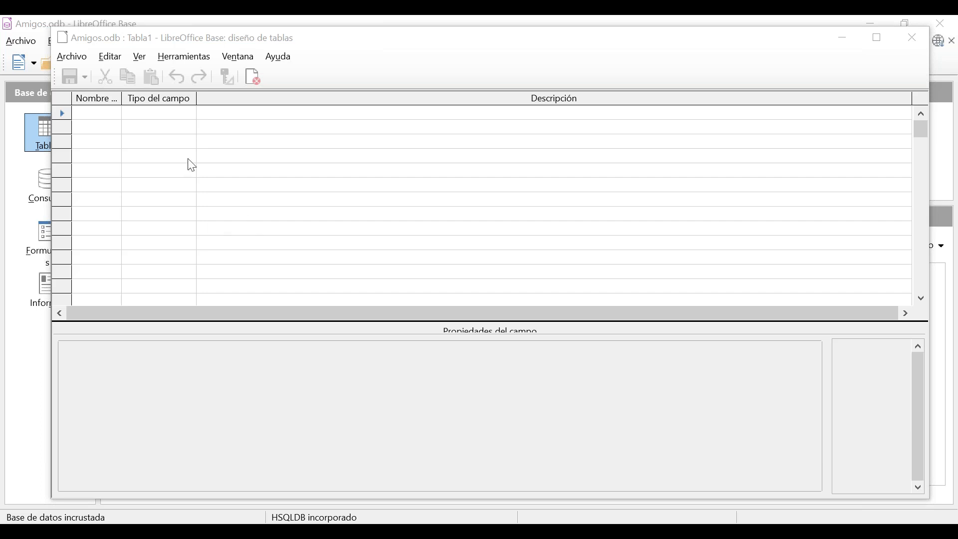
pyautogui.click(106, 117)
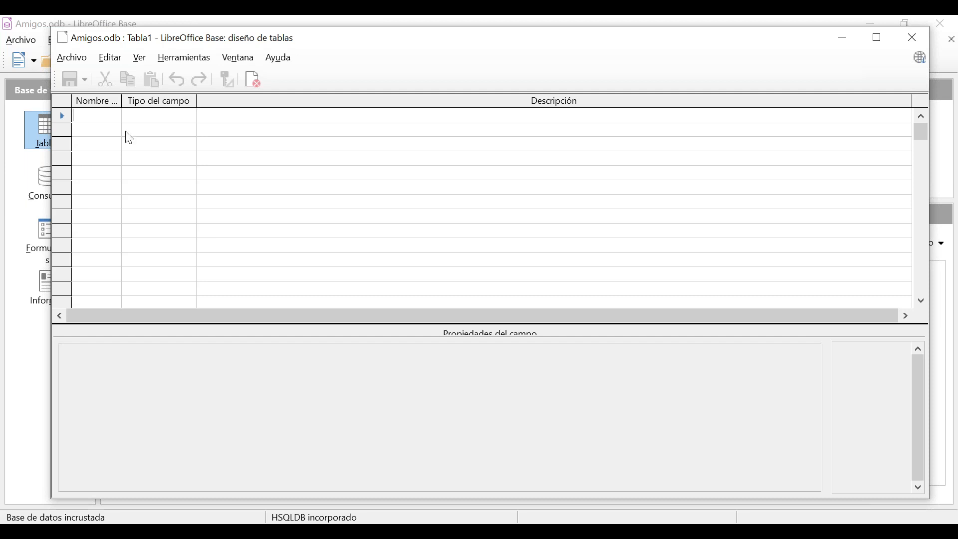
# Enter field names Numero, Nombre and Apellidos, widening the Field Name column.
pyautogui.write('Numero')
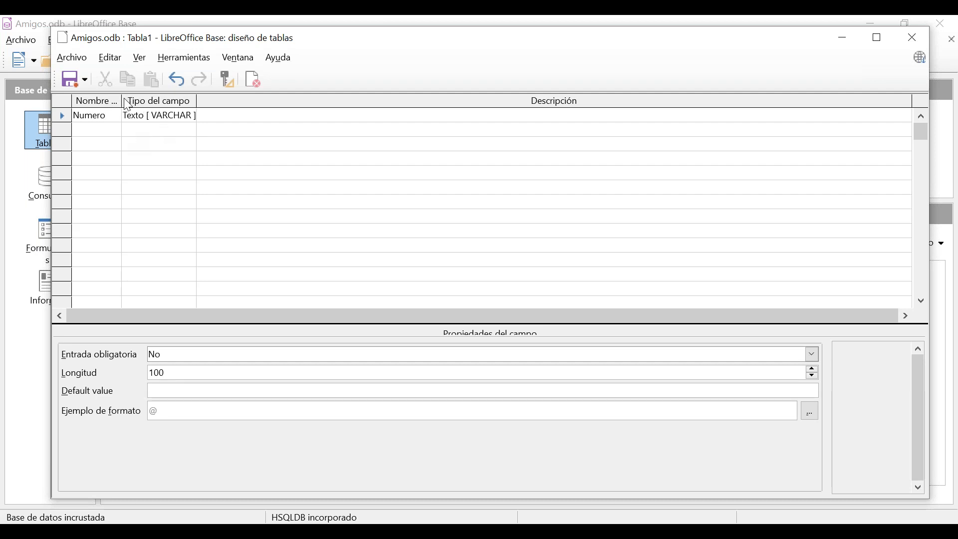
pyautogui.moveTo(122, 102); pyautogui.dragTo(154, 101)
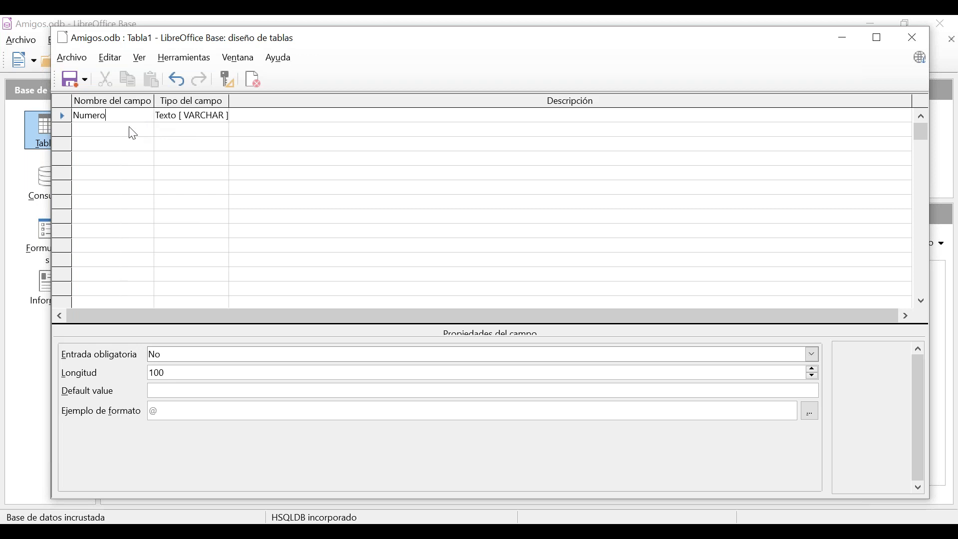
pyautogui.click(131, 131)
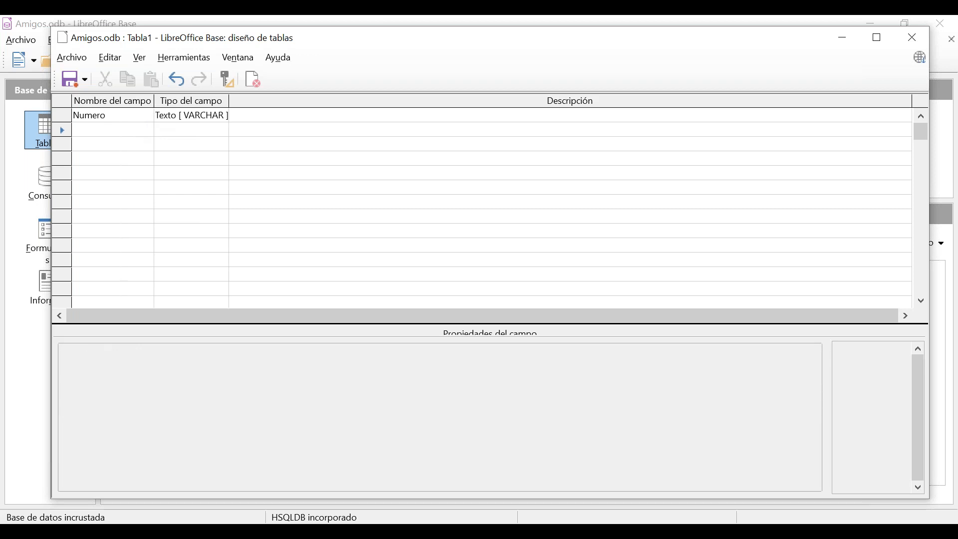
pyautogui.write('Nombre')
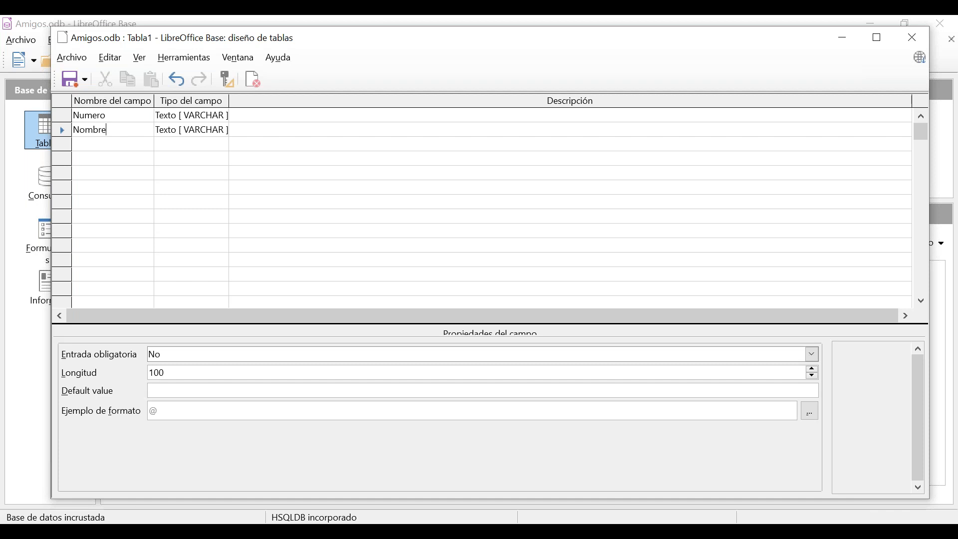
pyautogui.click(132, 146)
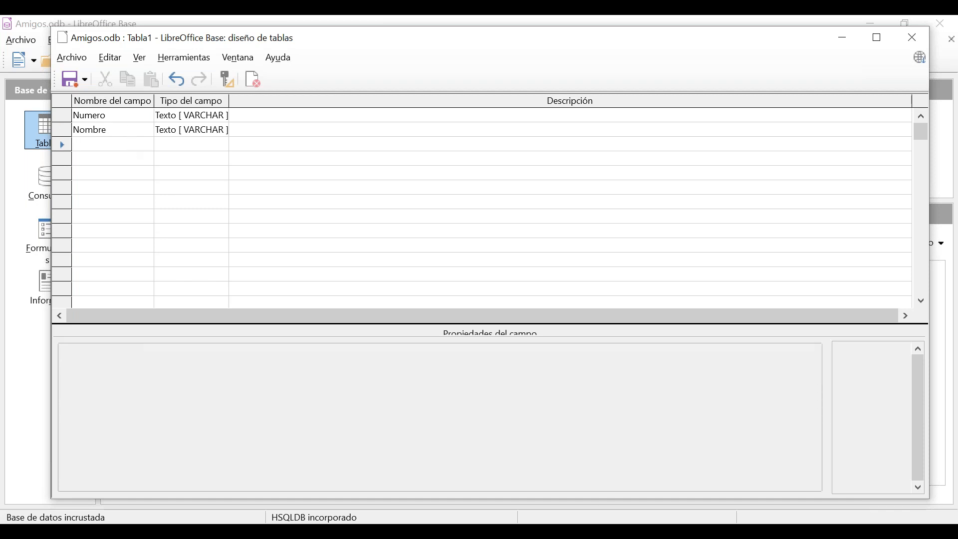
pyautogui.write('Apellido')
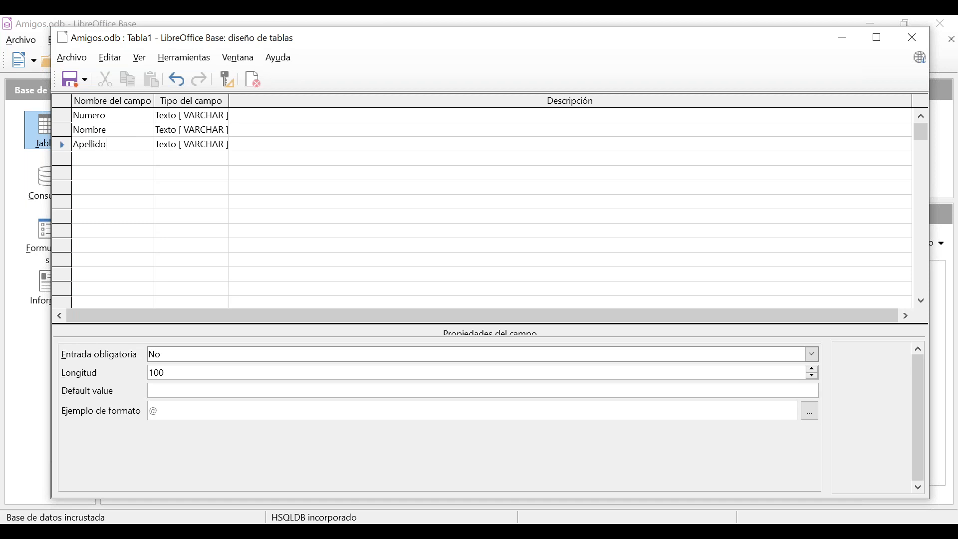
pyautogui.click(116, 158)
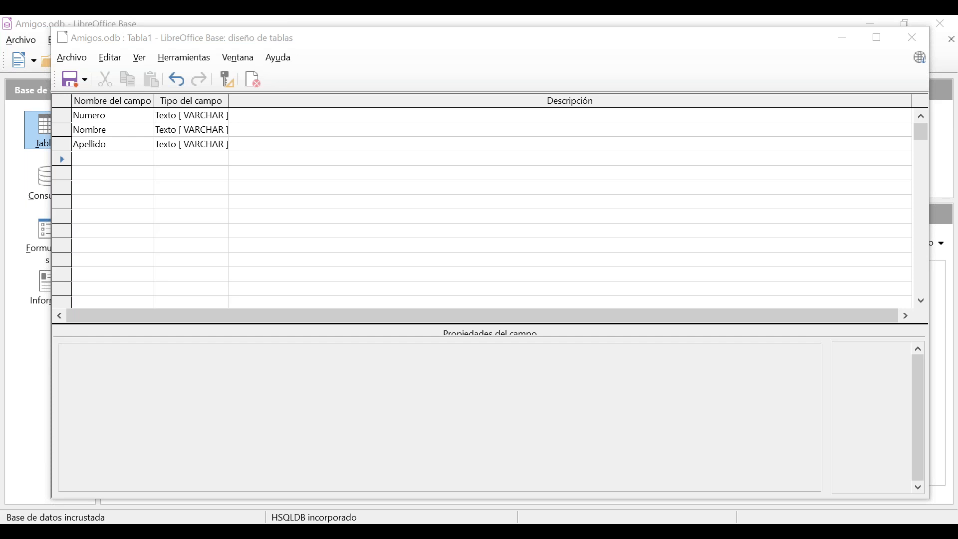
pyautogui.click(113, 159)
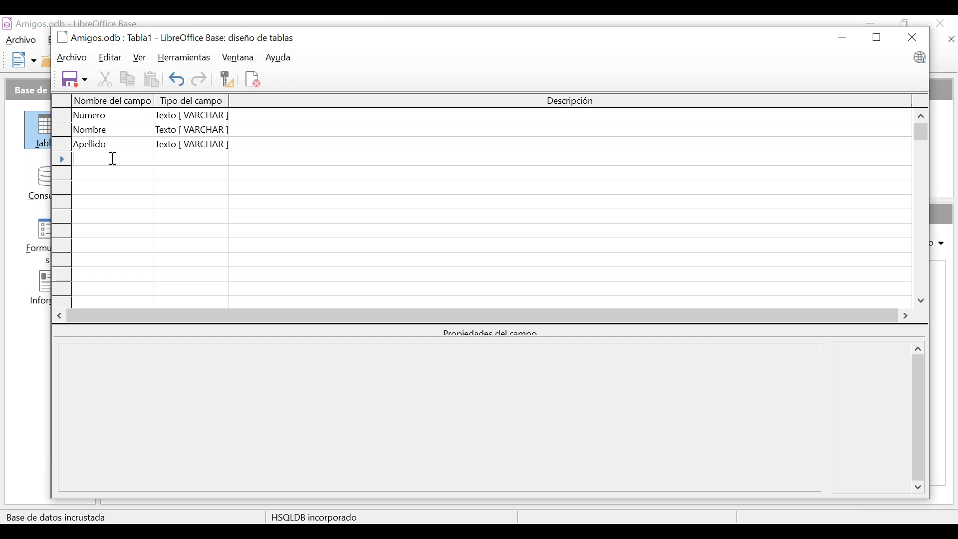
pyautogui.click(123, 146)
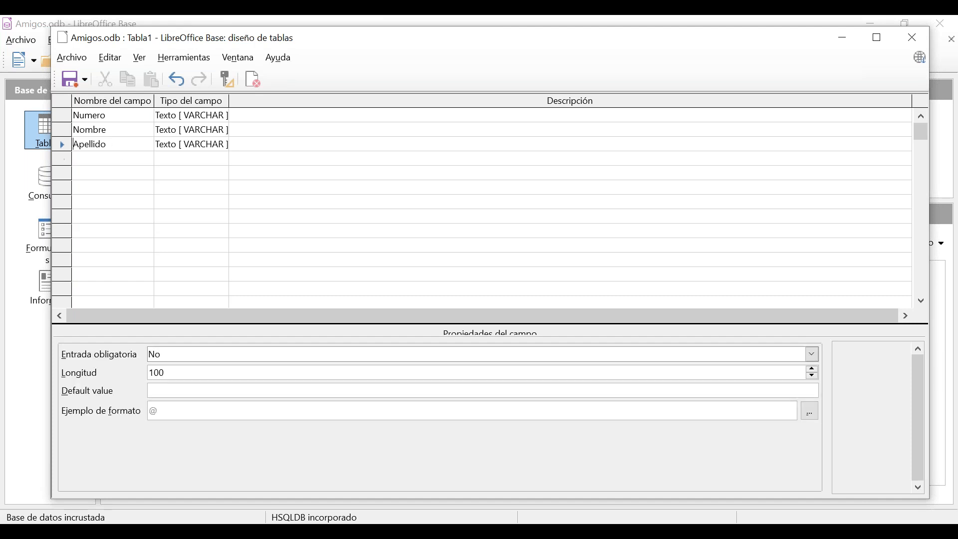
pyautogui.write('s')
pyautogui.click(128, 158)
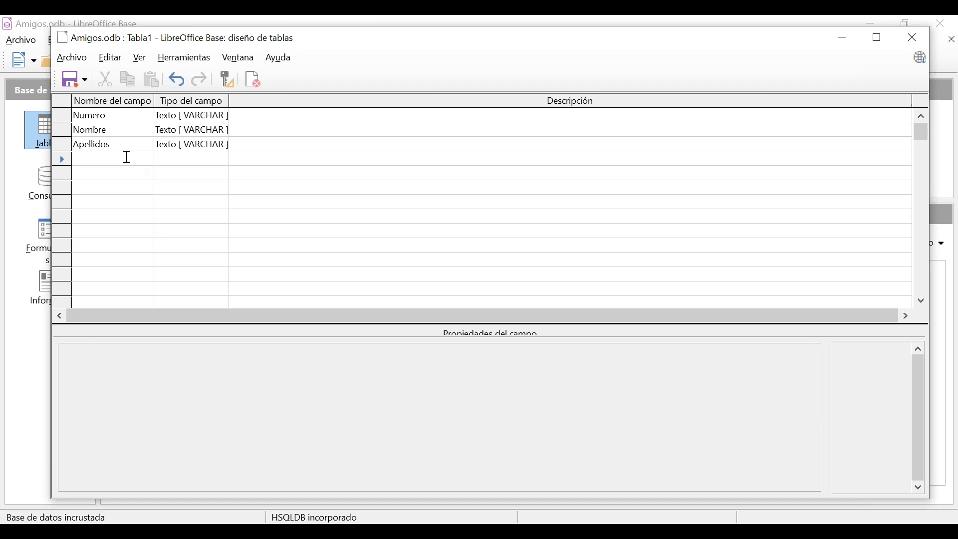
# Add the Dirección, 'Teléfono casaMóvil', e-mail and Cumpleaños field names.
pyautogui.write('Direcci')
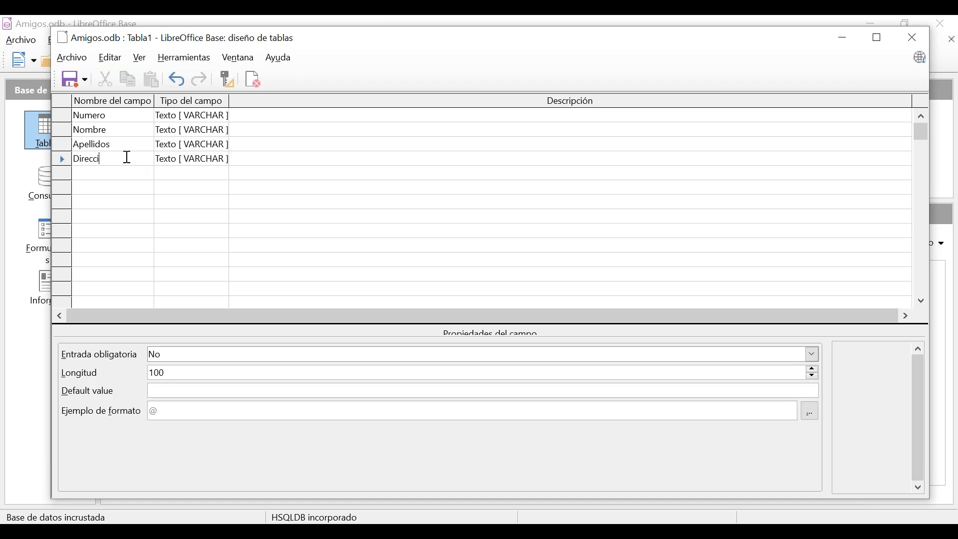
pyautogui.write('ón')
pyautogui.press('Down')
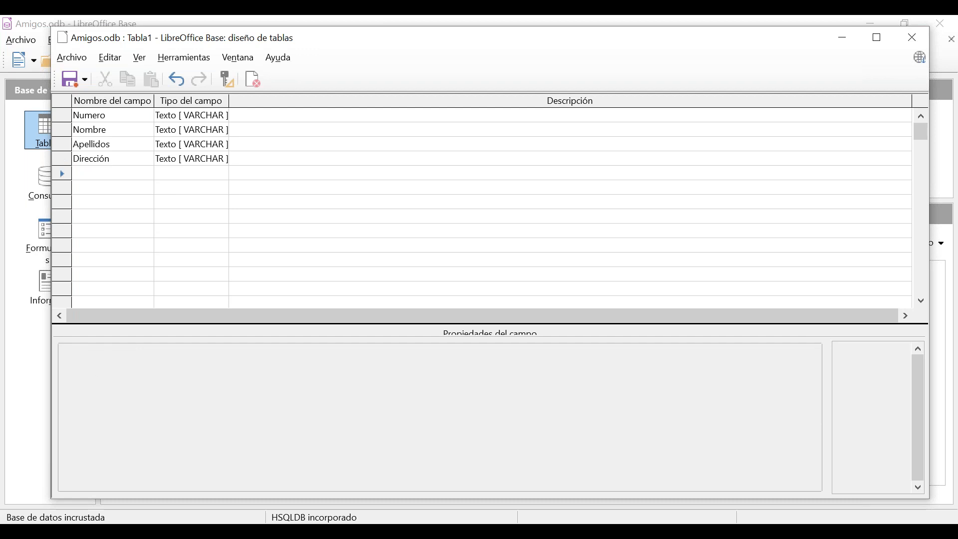
pyautogui.write('Te')
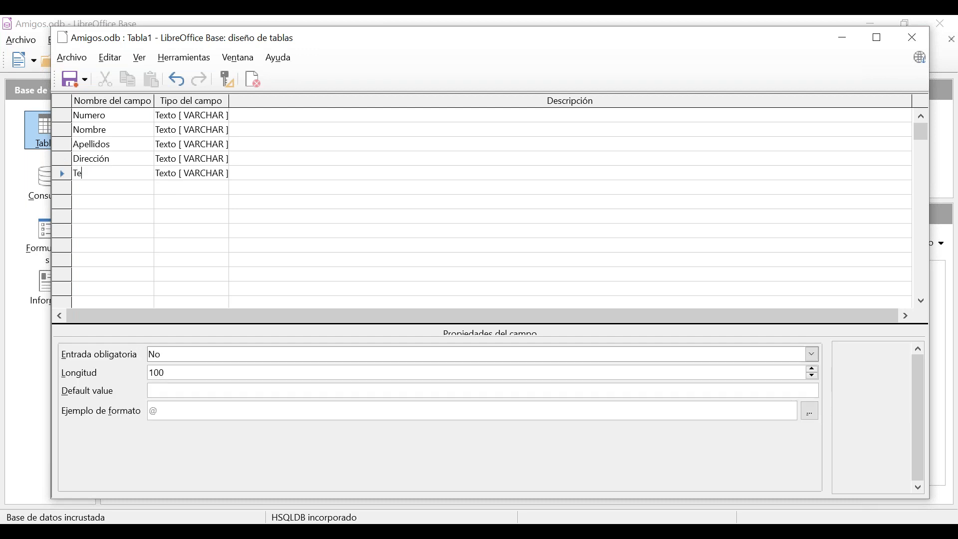
pyautogui.write('léfono casa')
pyautogui.write('Móvi')
pyautogui.write('la')
pyautogui.press('Down')
pyautogui.write('e-')
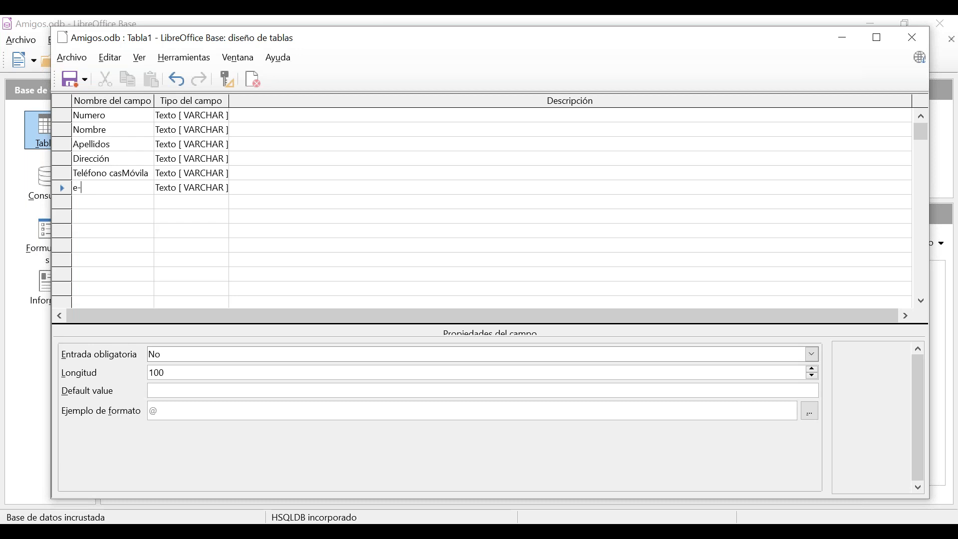
pyautogui.write('mail')
pyautogui.press('Down')
pyautogui.write('Cumpleaños')
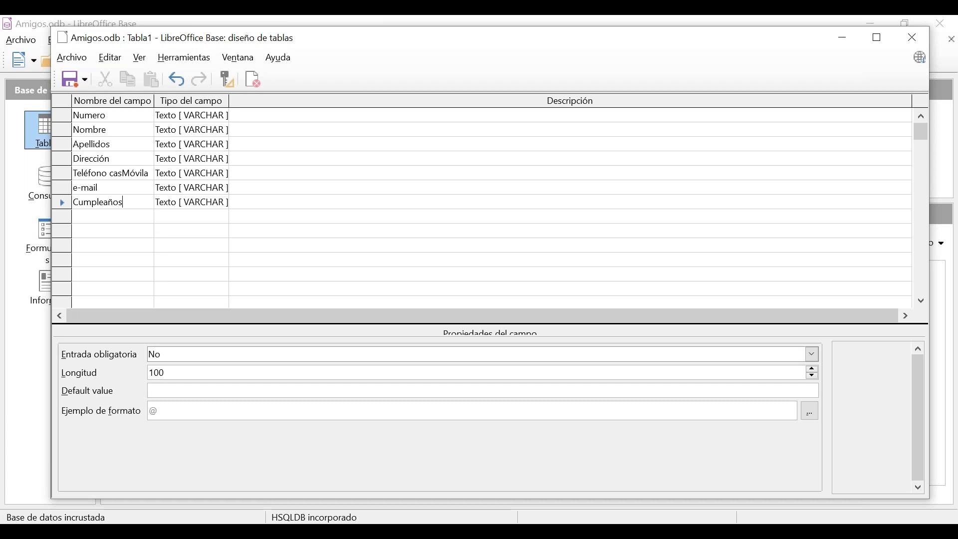
pyautogui.click(124, 159)
# Delete the stray Móvila text and the e-mail and Cumpleaños field names.
pyautogui.click(142, 176)
pyautogui.moveTo(123, 173); pyautogui.dragTo(168, 174)
pyautogui.press('Delete')
pyautogui.click(77, 192)
pyautogui.moveTo(77, 193)
pyautogui.mouseDown()
pyautogui.moveTo(118, 193)
pyautogui.moveTo(75, 203)
pyautogui.mouseUp()
pyautogui.press('Delete')
pyautogui.click(78, 205)
pyautogui.press('Delete')
# Rename the fields to Direccion and 'Telefono casa' without accents.
pyautogui.click(109, 161)
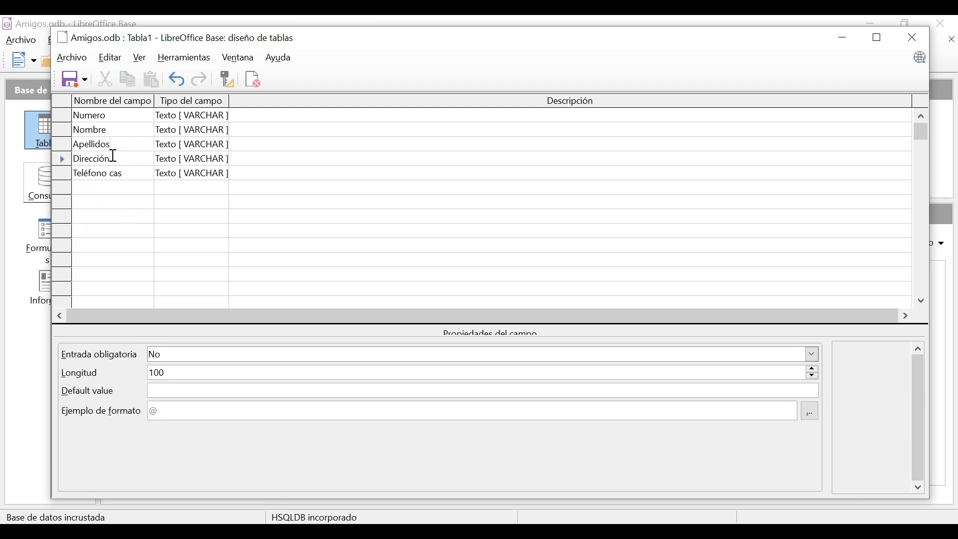
pyautogui.press('BackSpace')
pyautogui.write('o')
pyautogui.click(145, 174)
pyautogui.press('BackSpace')
pyautogui.write('e')
pyautogui.press('End')
pyautogui.write('a')
# Add Movil, e-mail and Cumpleaños as new field rows.
pyautogui.click(128, 188)
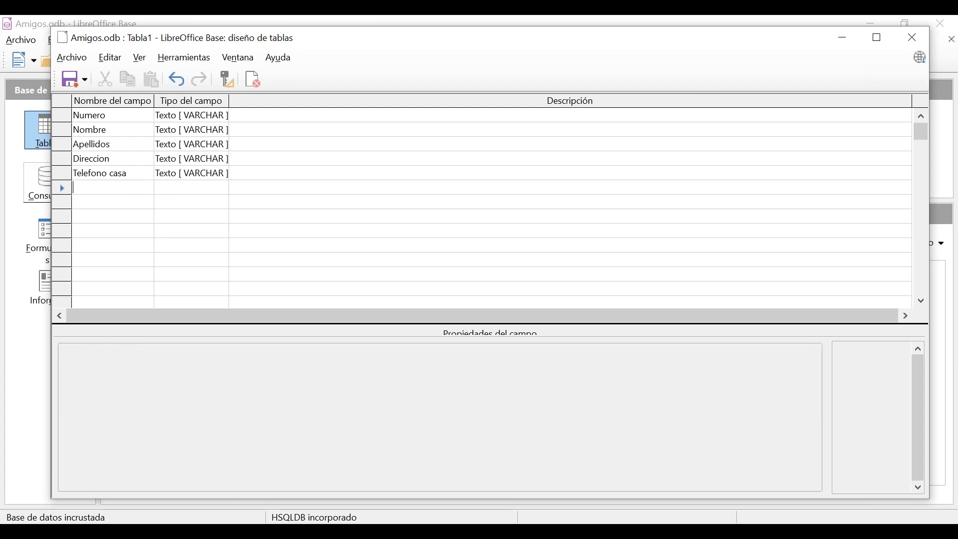
pyautogui.write('Movil')
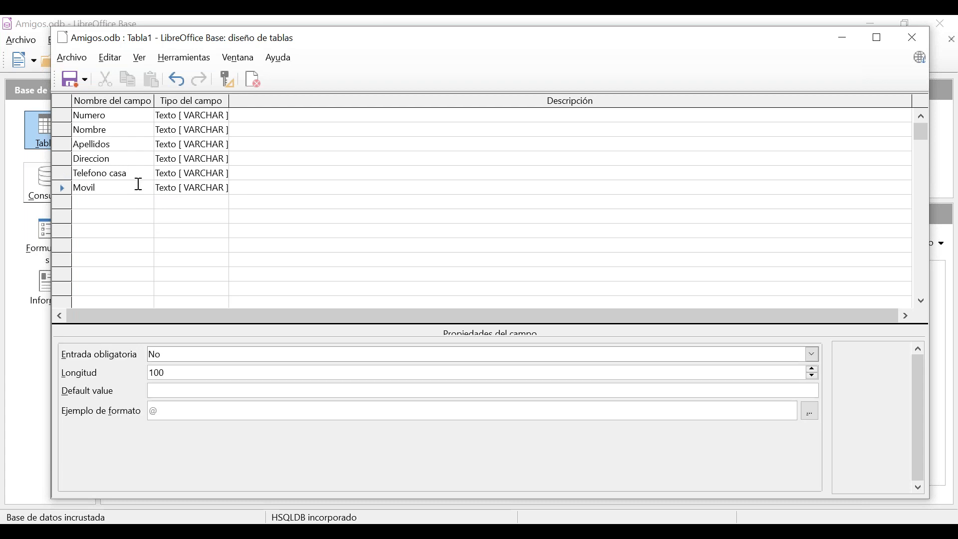
pyautogui.press('Down')
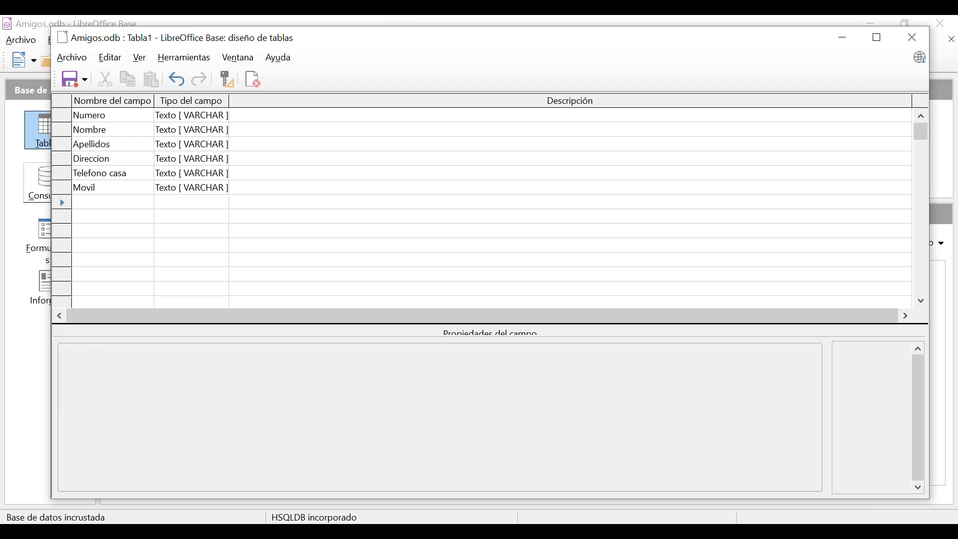
pyautogui.write('e-mail')
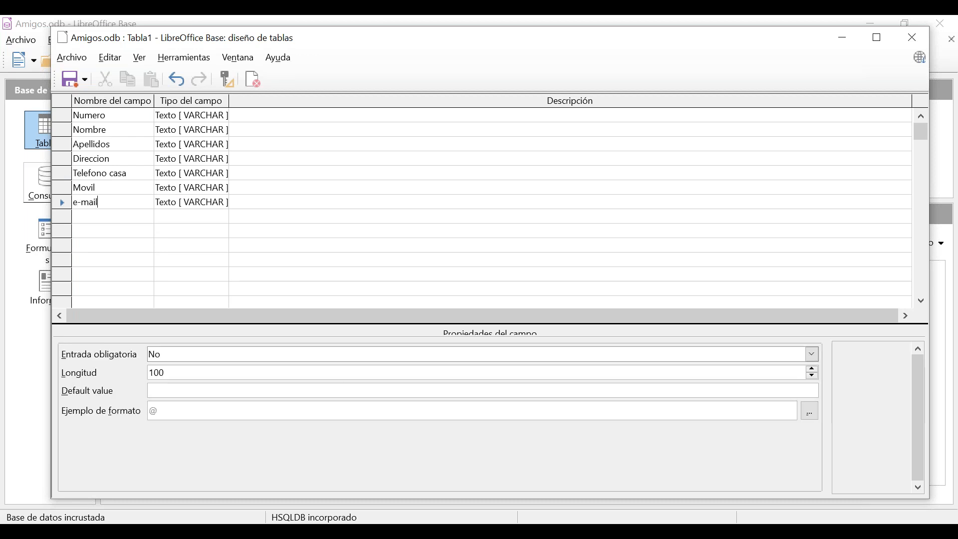
pyautogui.press('Down')
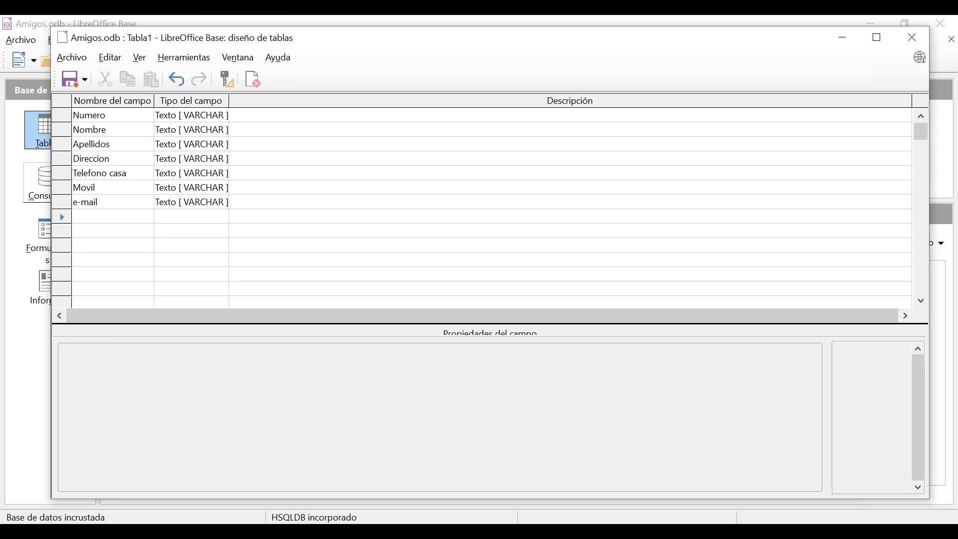
pyautogui.write('Cumplea')
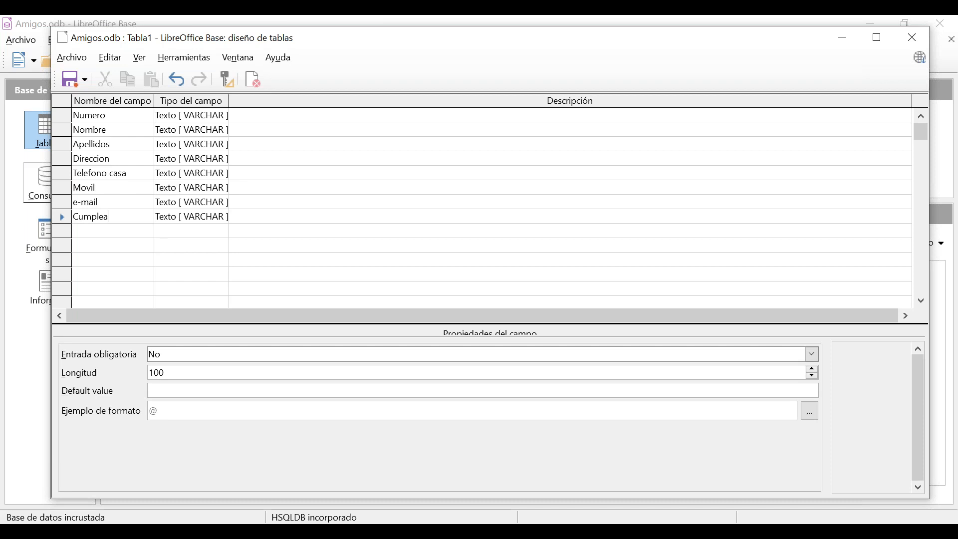
pyautogui.write('ños')
# Select the entire e-mail field row.
pyautogui.click(58, 202)
pyautogui.rightClick(60, 201)
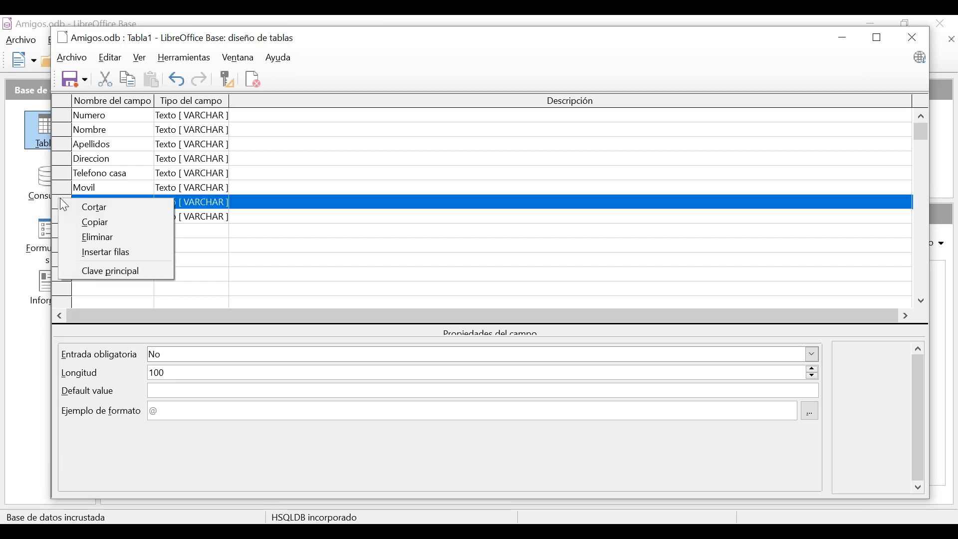
pyautogui.click(88, 250)
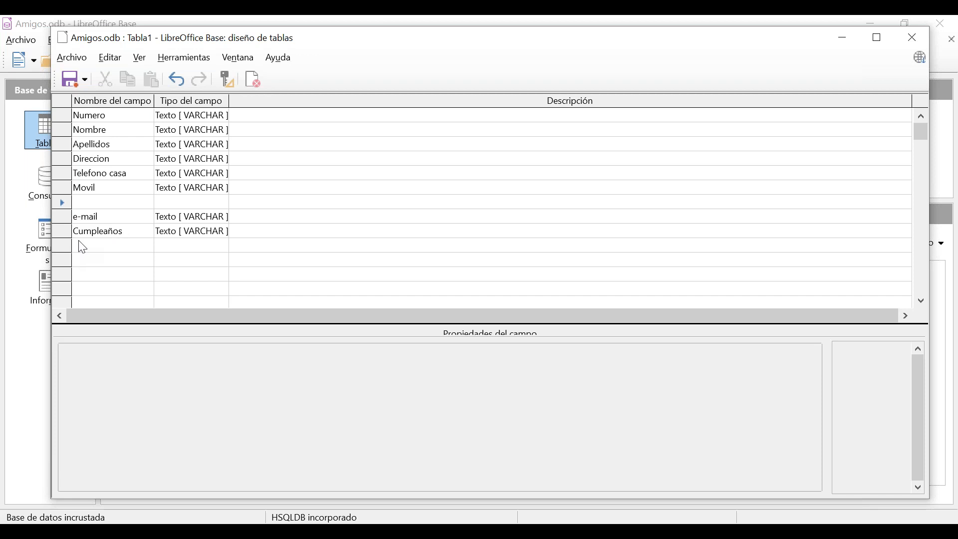
pyautogui.rightClick(62, 203)
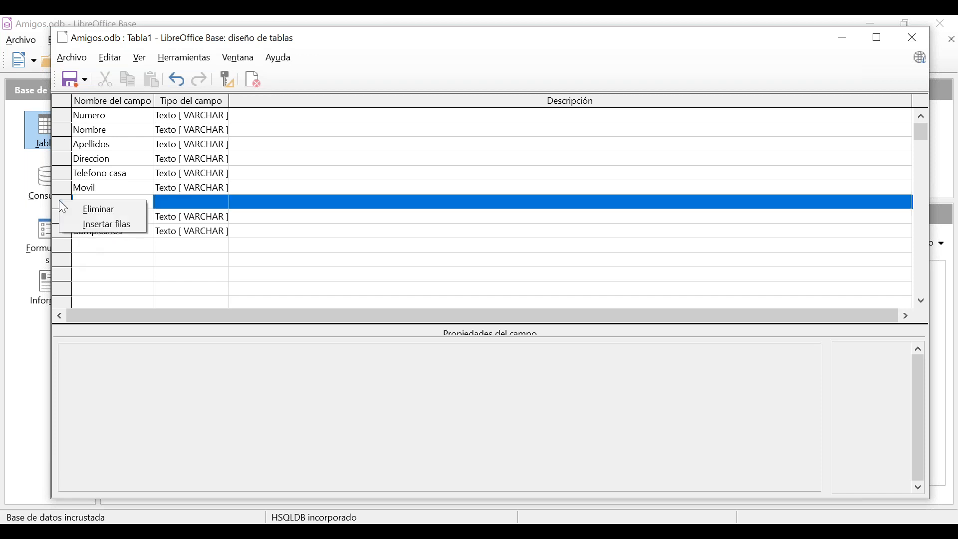
pyautogui.click(80, 209)
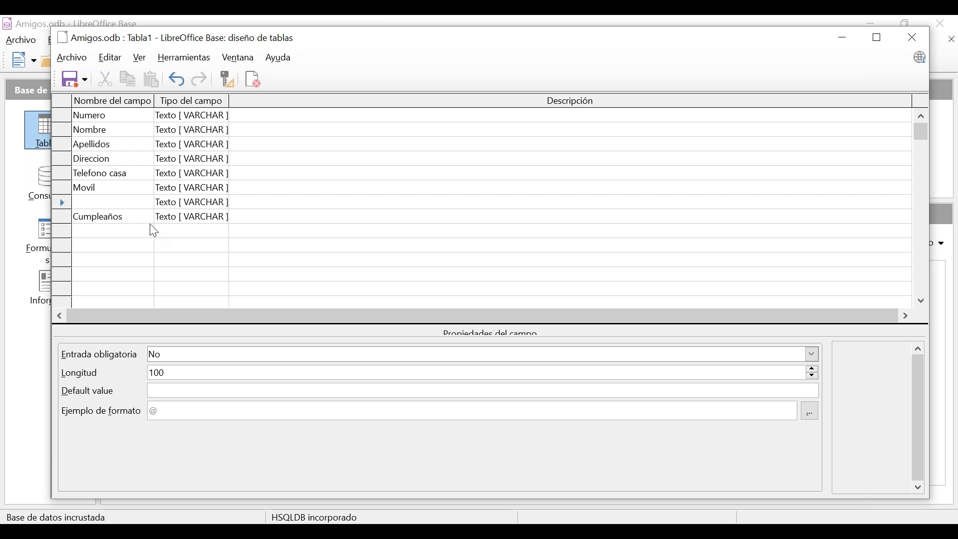
pyautogui.write('e-mail')
pyautogui.click(147, 230)
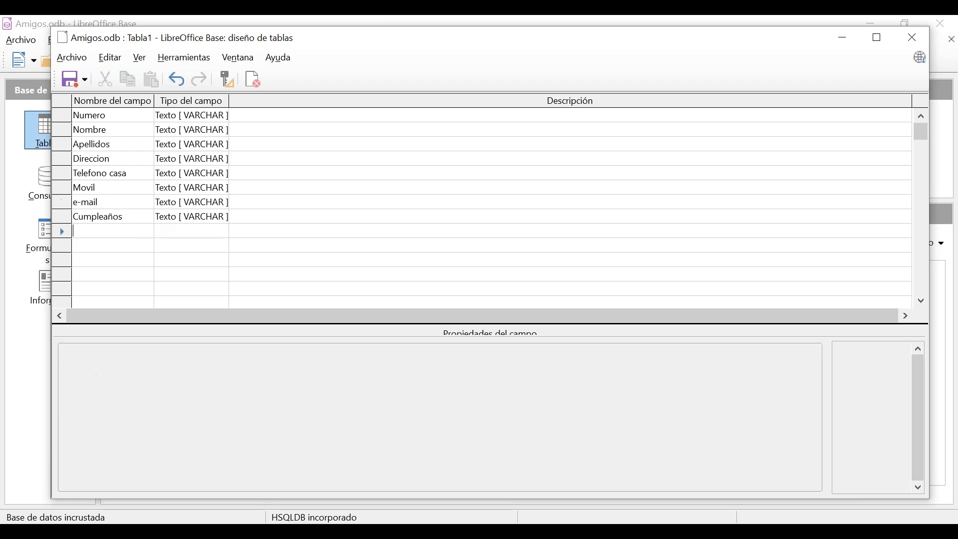
pyautogui.click(113, 119)
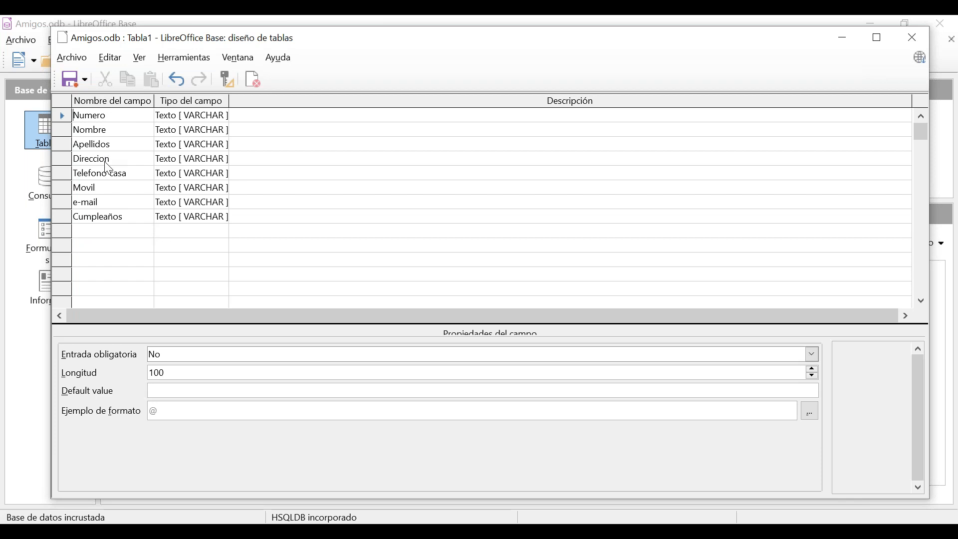
pyautogui.click(172, 116)
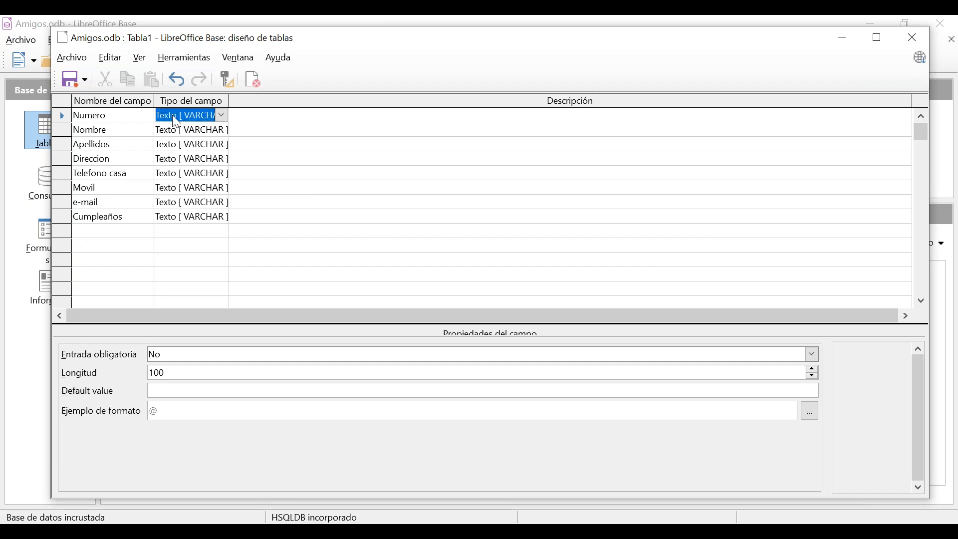
# Set Numero's type to Entero grande [BIGINT] and widen the Tipo del campo column.
pyautogui.click(222, 115)
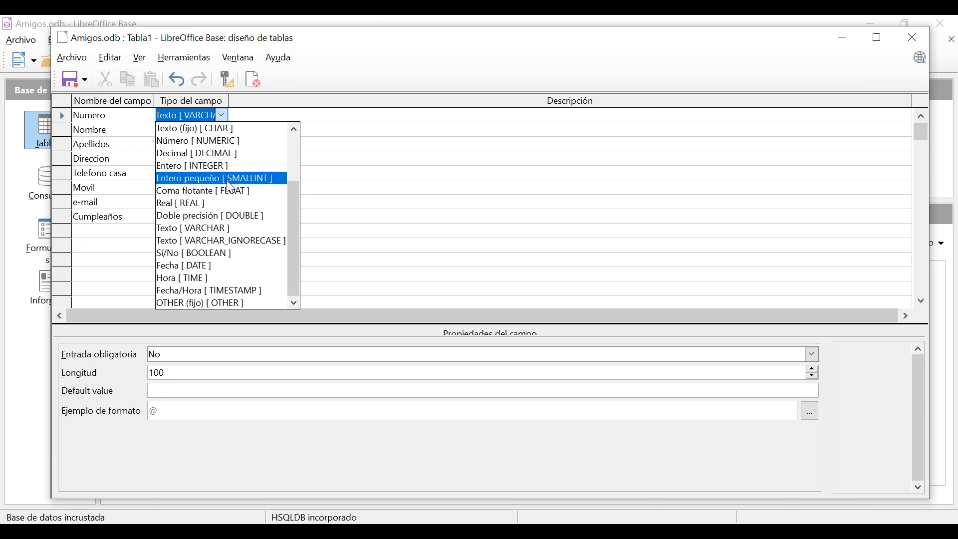
pyautogui.scroll(2, 230, 191)
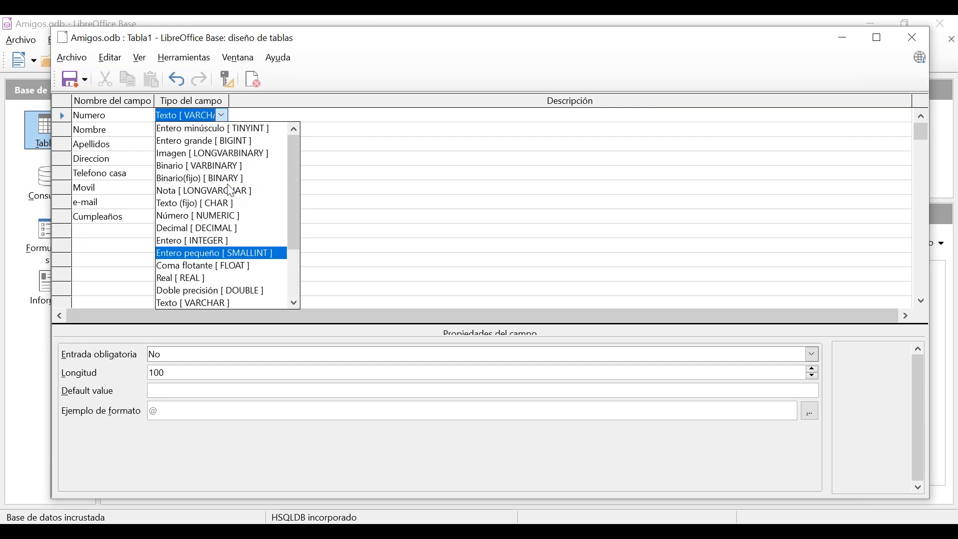
pyautogui.click(212, 142)
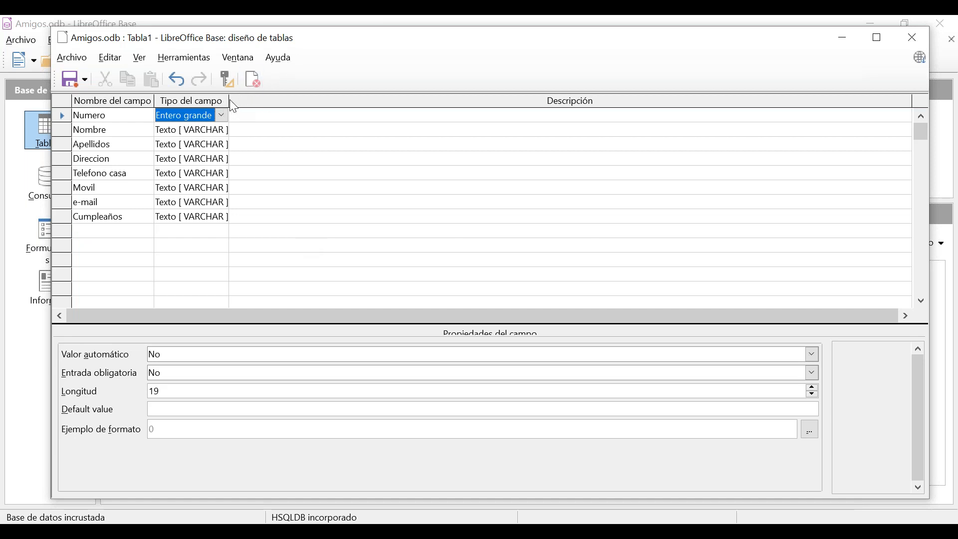
pyautogui.moveTo(229, 100); pyautogui.dragTo(270, 100)
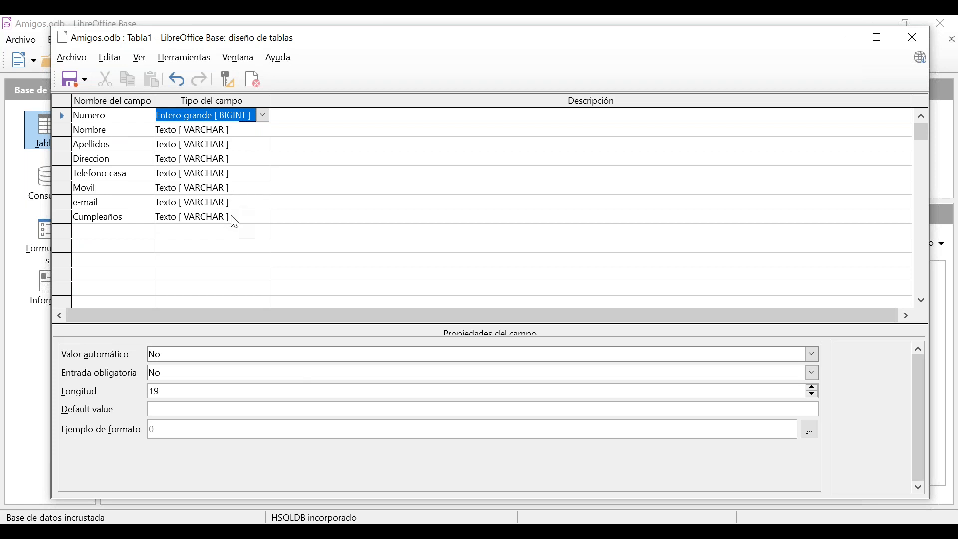
# Type 'Número que se asigna automáticamente' into Numero's Descripción cell.
pyautogui.click(306, 119)
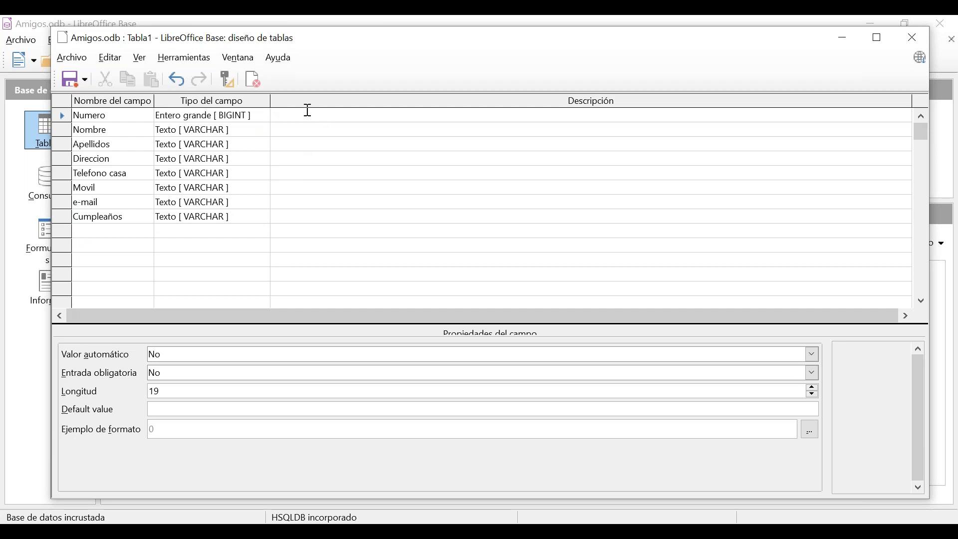
pyautogui.write('Número que se asigna autom')
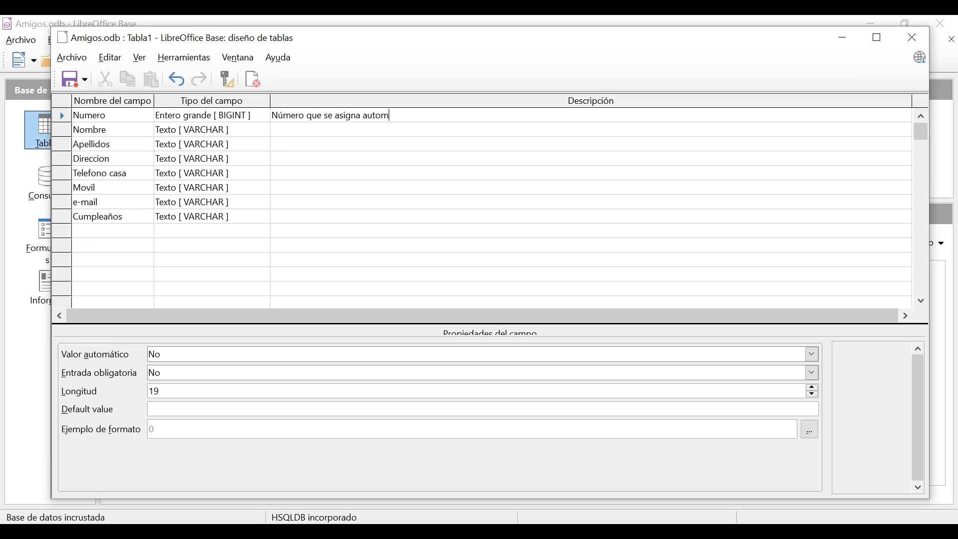
pyautogui.write('áticamente')
# Set Numero's Valor automático to Sí and check its Longitud option.
pyautogui.click(182, 357)
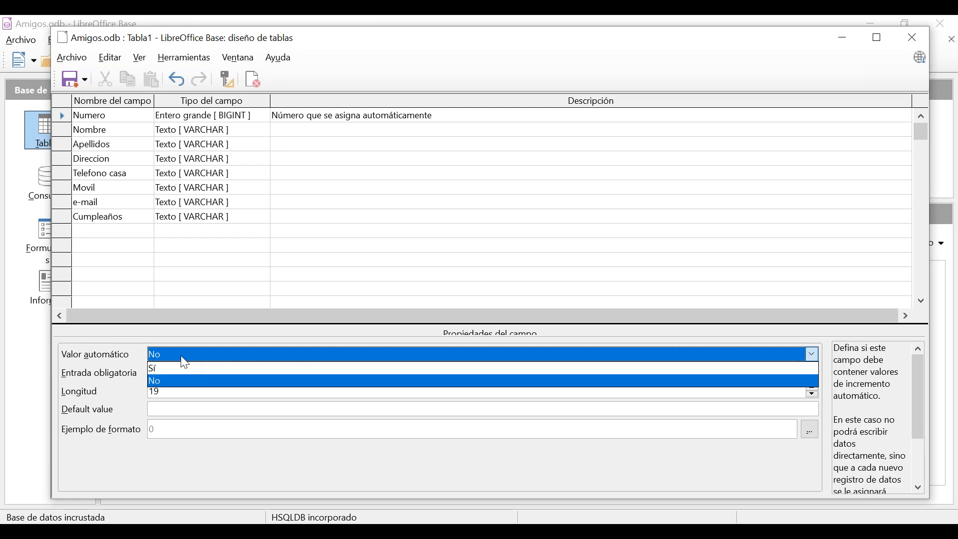
pyautogui.click(184, 372)
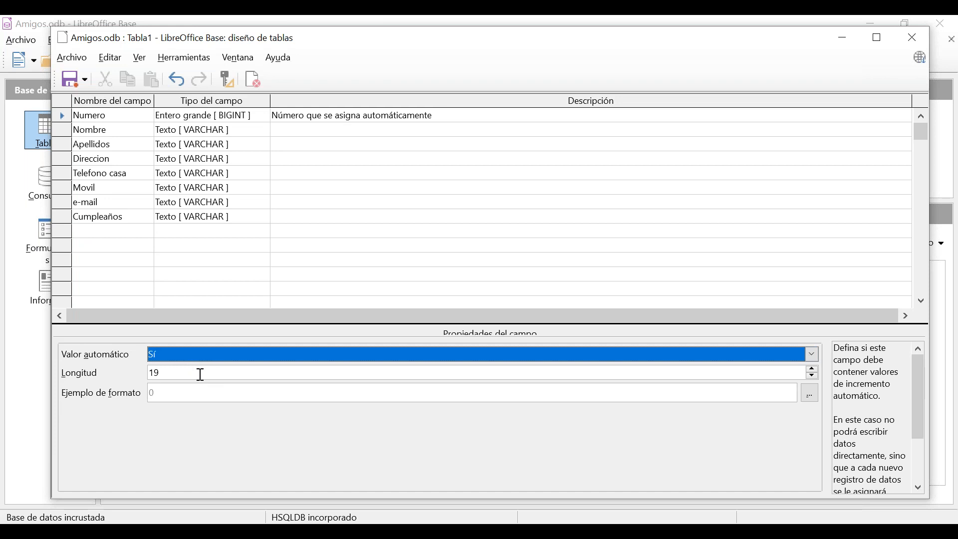
pyautogui.click(201, 374)
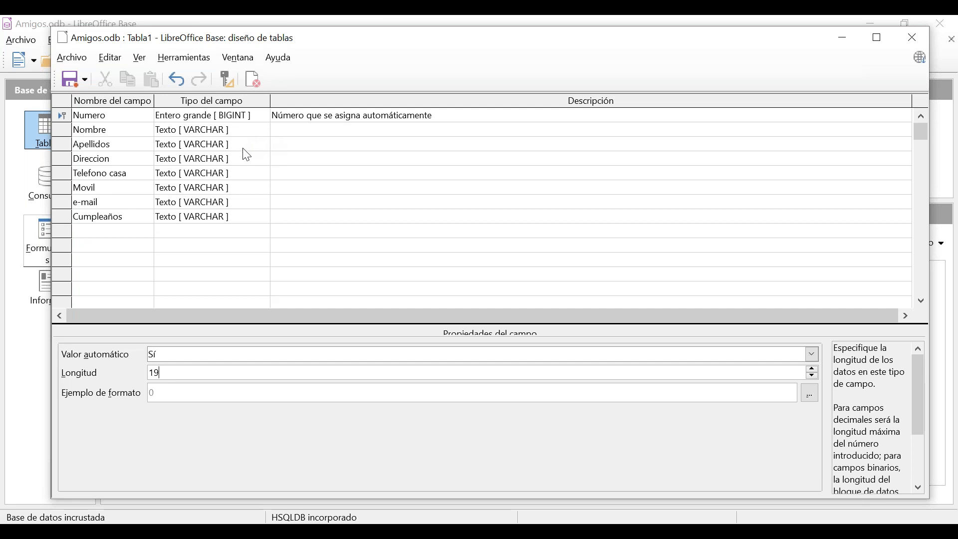
pyautogui.click(241, 179)
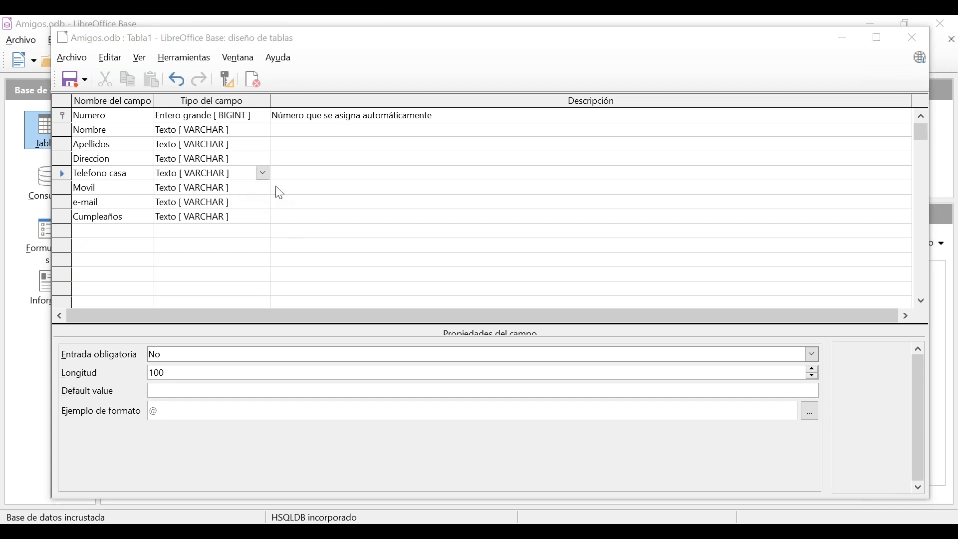
# Change both Telefono casa and Movil to the Entero [INTEGER] field type.
pyautogui.click(263, 174)
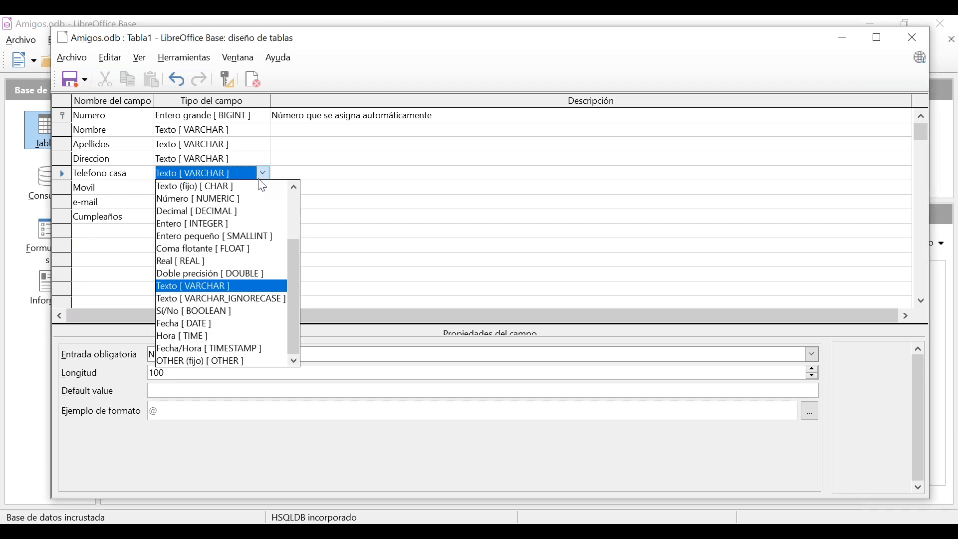
pyautogui.click(258, 224)
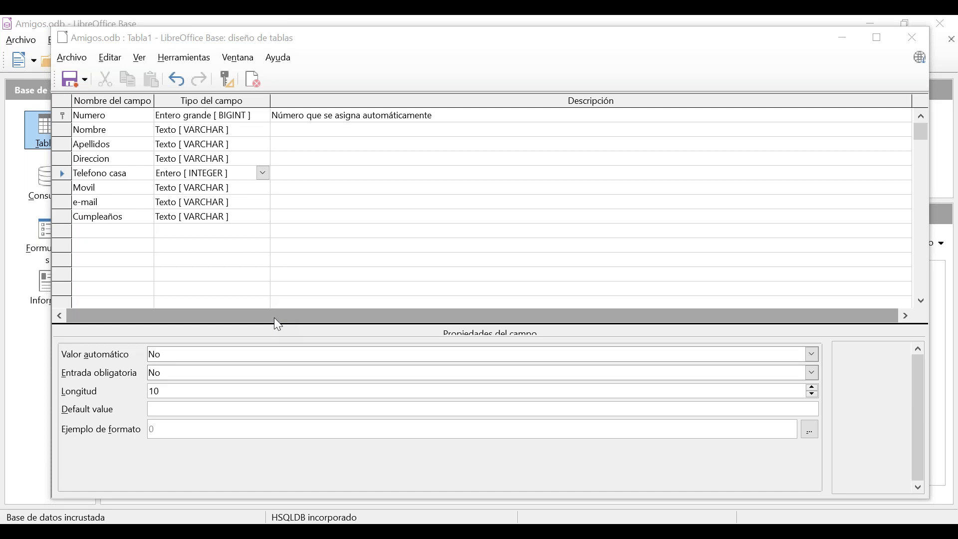
pyautogui.click(243, 190)
pyautogui.click(263, 187)
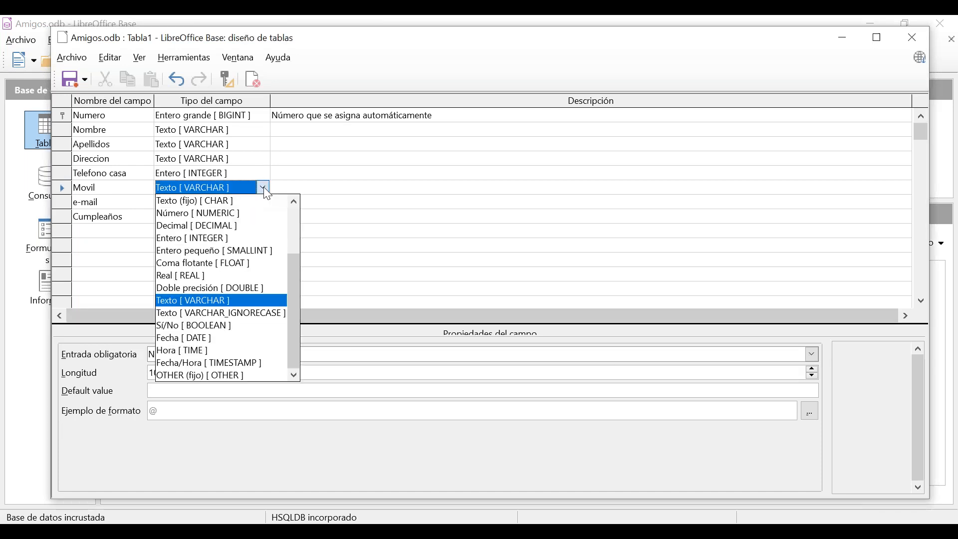
pyautogui.click(255, 238)
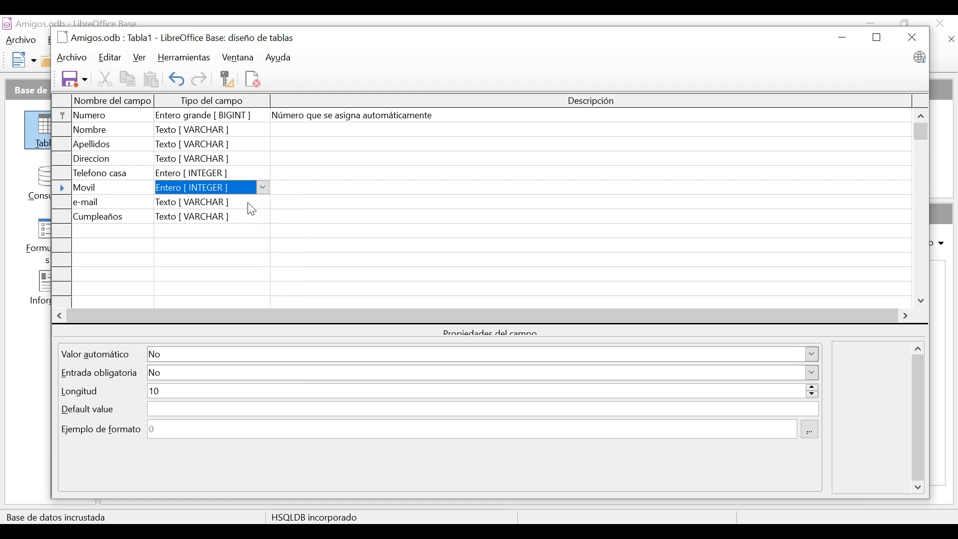
pyautogui.click(253, 222)
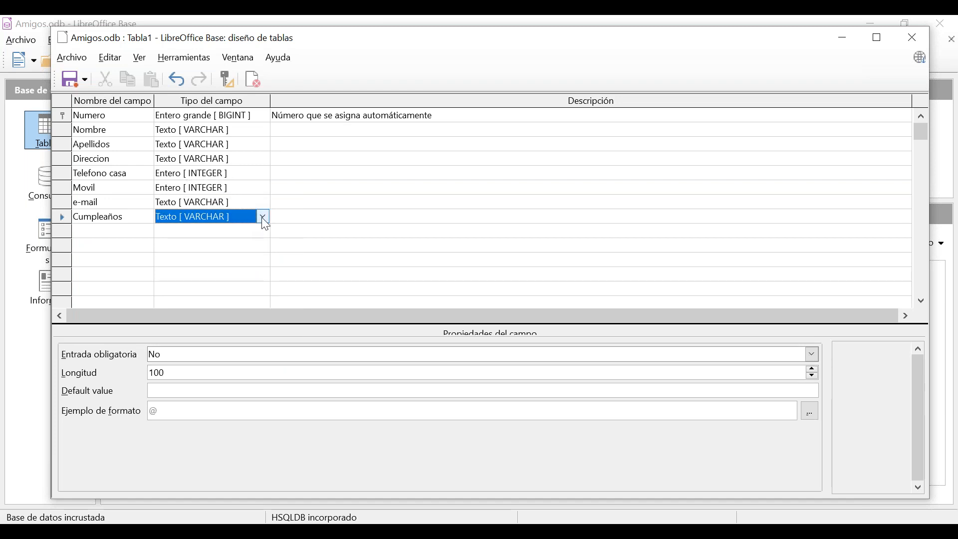
# Choose Fecha [DATE] as the Cumpleaños field's type.
pyautogui.click(263, 217)
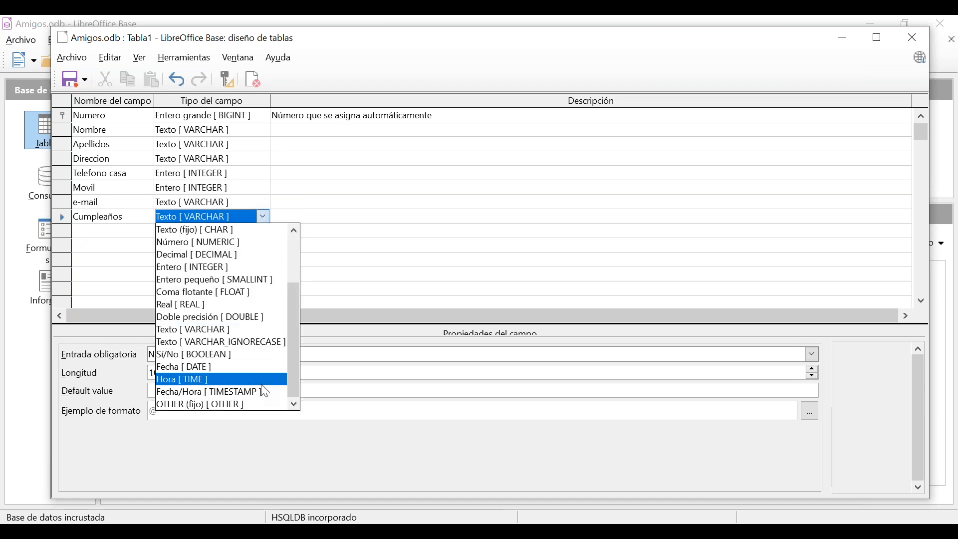
pyautogui.click(219, 368)
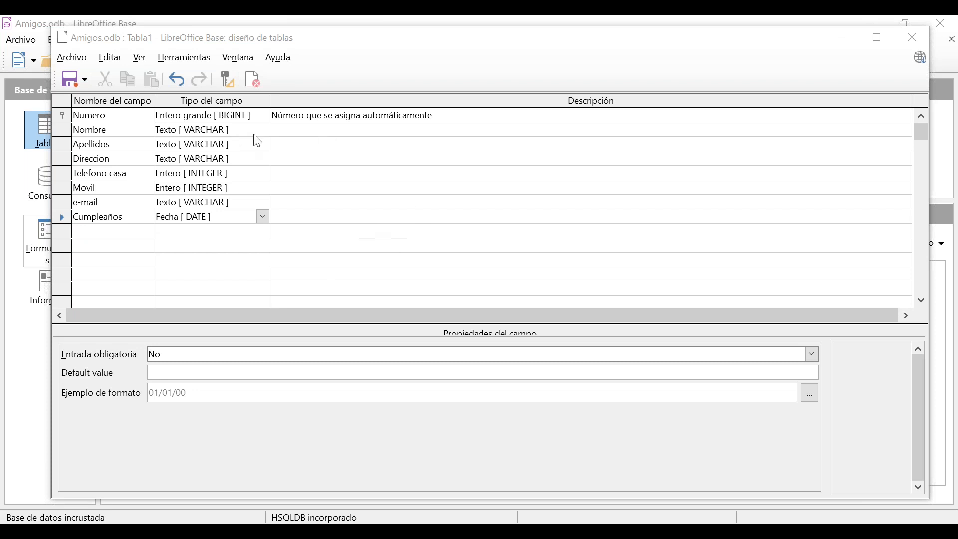
pyautogui.click(183, 180)
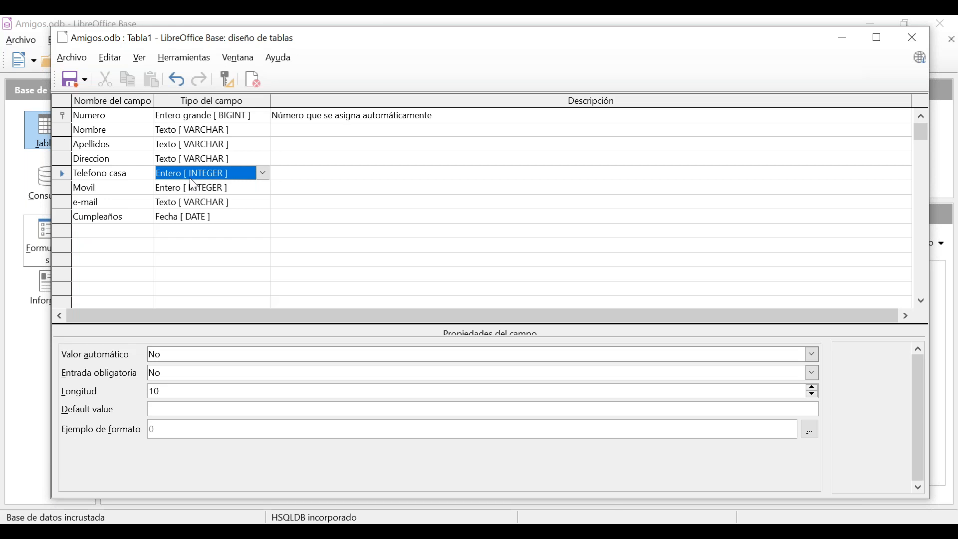
pyautogui.click(320, 176)
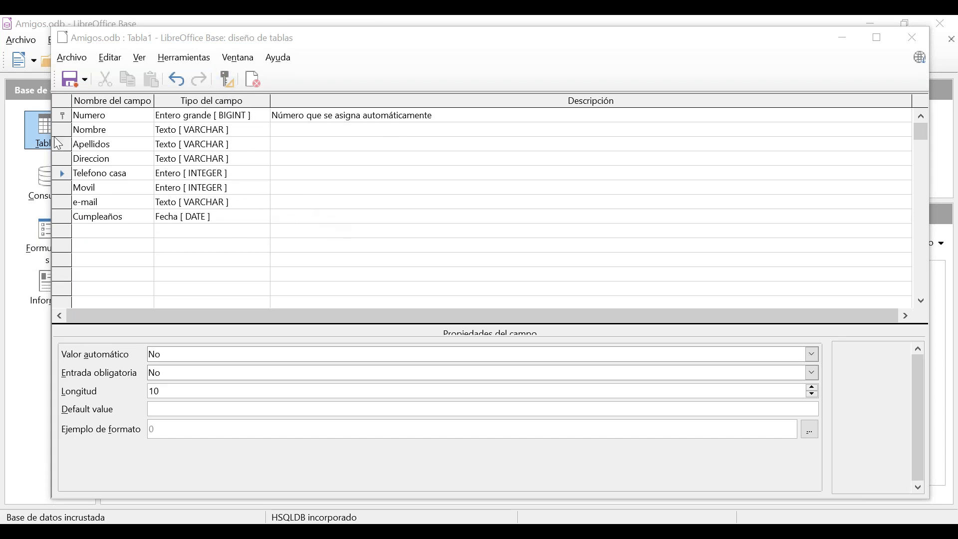
pyautogui.click(62, 116)
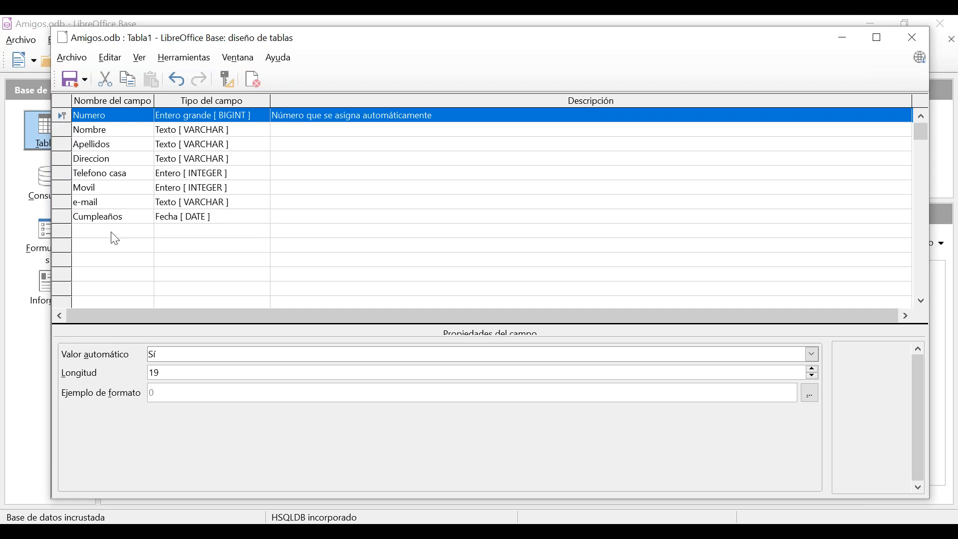
pyautogui.click(75, 145)
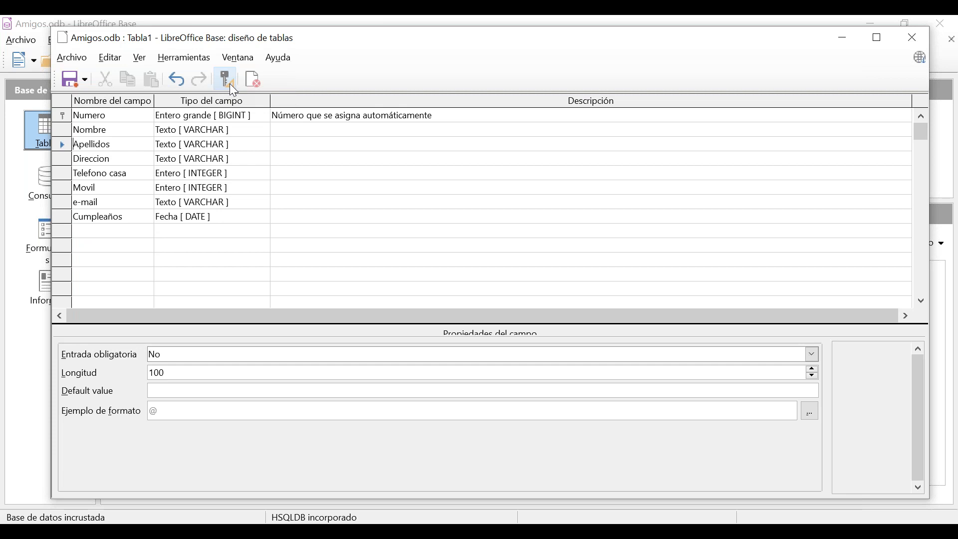
pyautogui.click(63, 121)
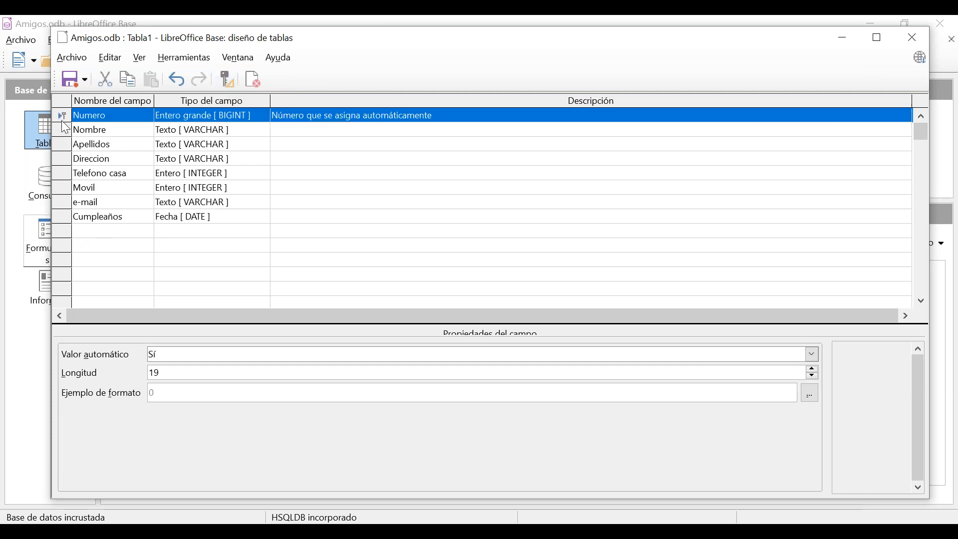
# Save the table design as Datos instead of Tabla1 and close the design window.
pyautogui.click(73, 85)
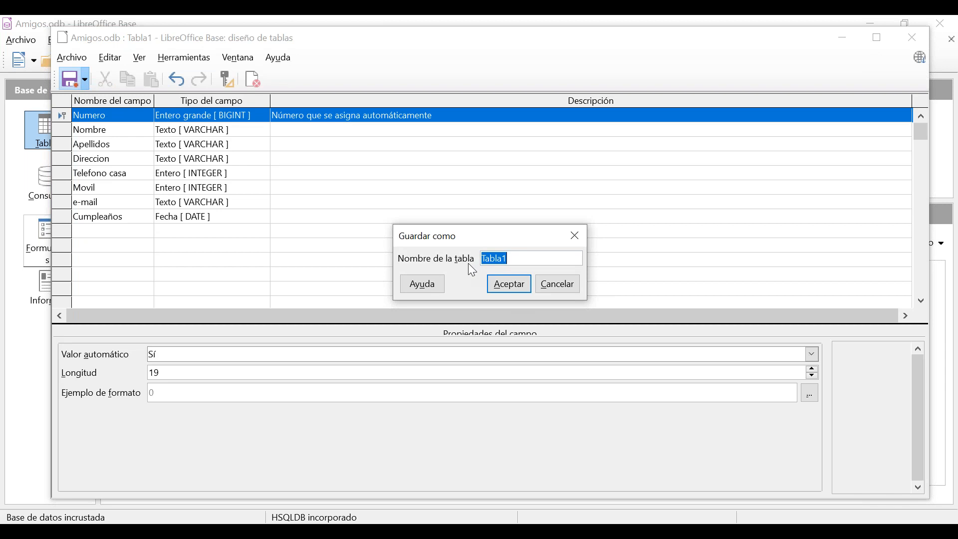
pyautogui.moveTo(521, 258); pyautogui.dragTo(481, 260)
pyautogui.click(510, 285)
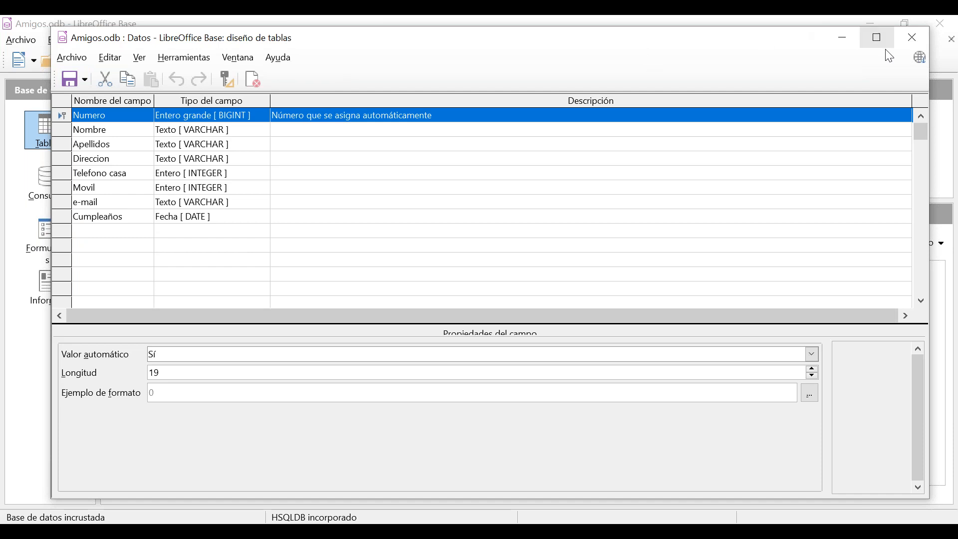
pyautogui.click(912, 38)
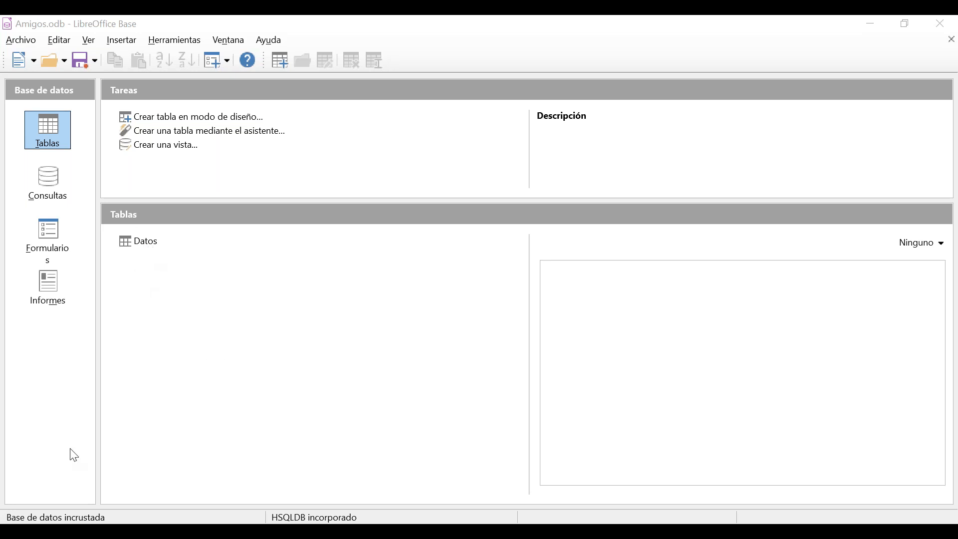
# Open the Datos table in data view and shift its window to the left.
pyautogui.doubleClick(144, 244)
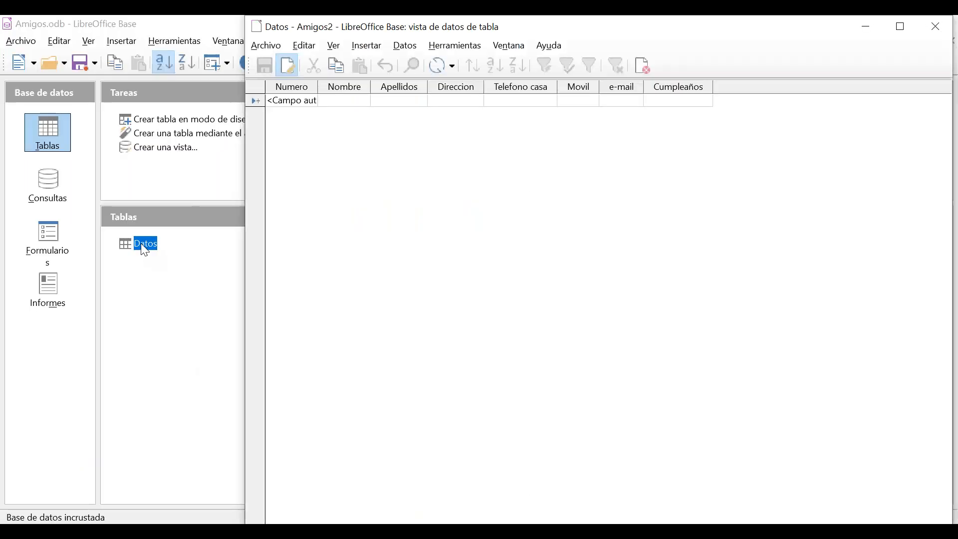
pyautogui.moveTo(476, 26); pyautogui.dragTo(392, 36)
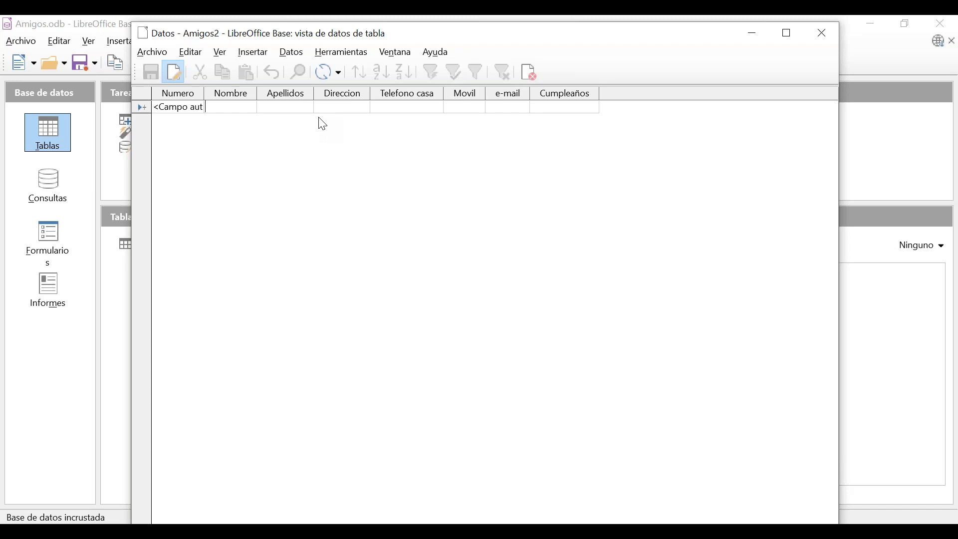
# Enter the first friend's first name and surnames in the new Datos row.
pyautogui.press('Tab')
pyautogui.press('Tab')
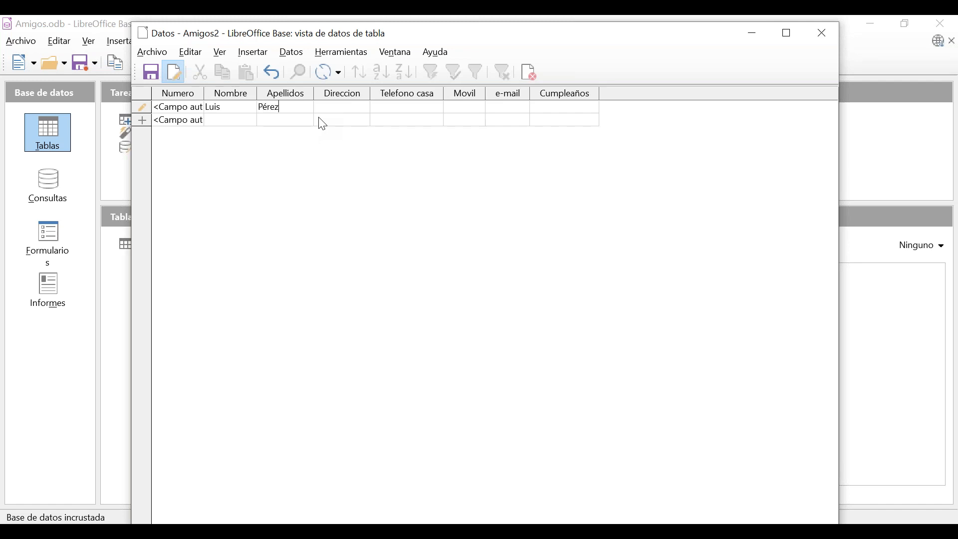
pyautogui.press('Tab')
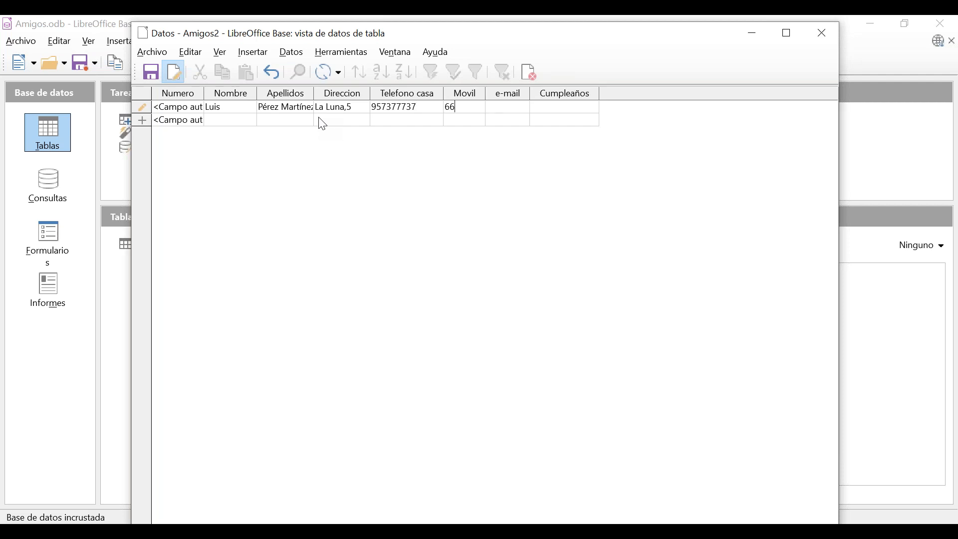
pyautogui.press('Tab')
pyautogui.press('Tab')
pyautogui.write('27/12/92')
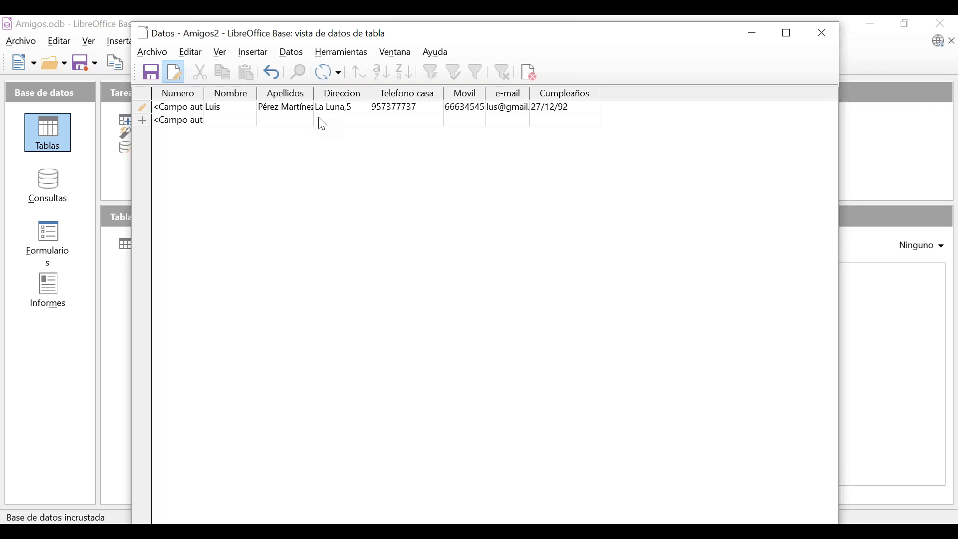
pyautogui.press('Down')
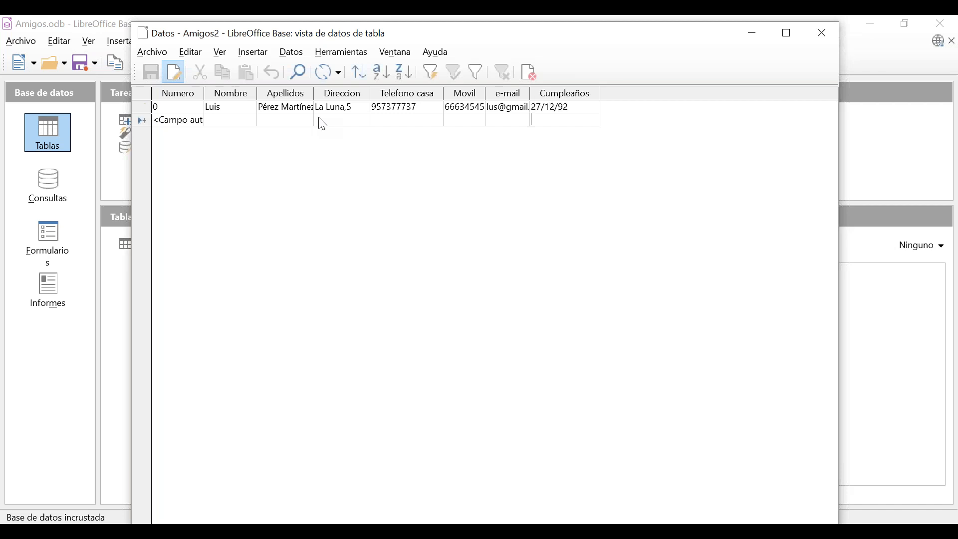
# Type the second friend's first name, surnames, address, phones and e-mail.
pyautogui.hotkey('shift', 'Tab')
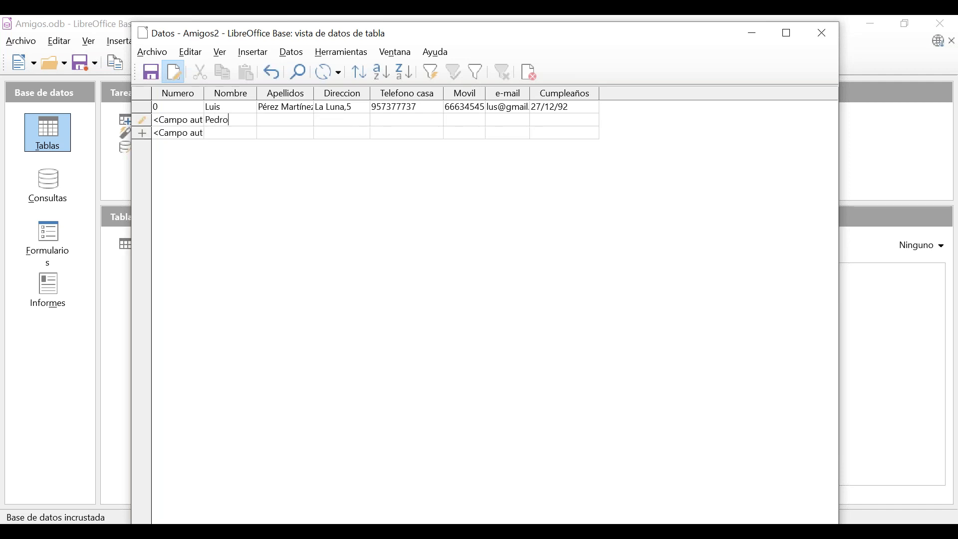
pyautogui.press('Tab')
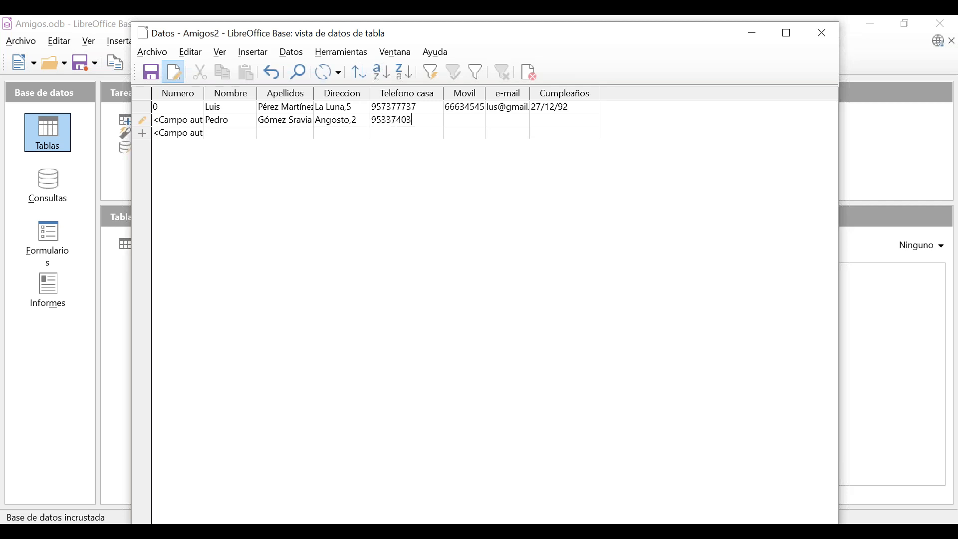
pyautogui.write('P')
pyautogui.press('Tab')
pyautogui.click(494, 124)
pyautogui.click(496, 122)
pyautogui.write('a')
pyautogui.click(543, 122)
pyautogui.write('14/02')
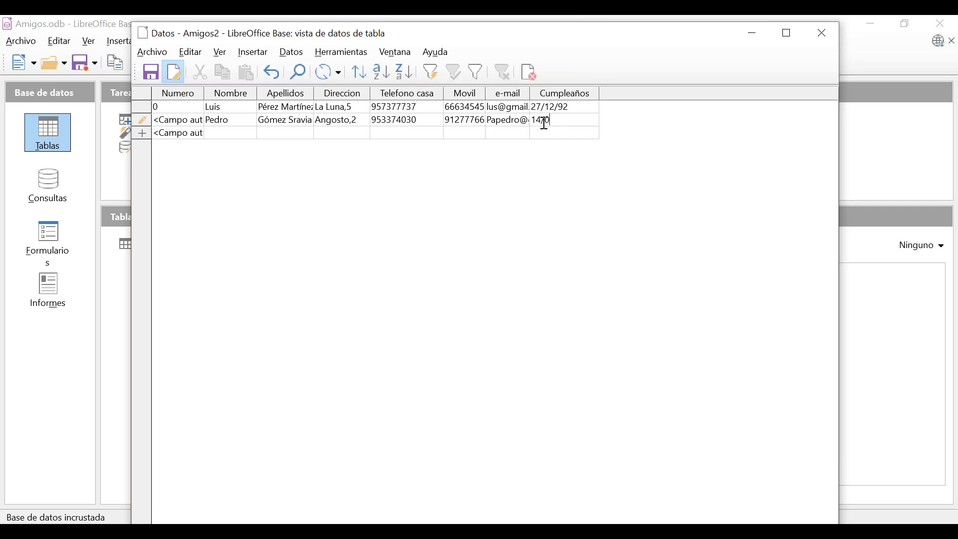
pyautogui.write('/92')
pyautogui.press('Return')
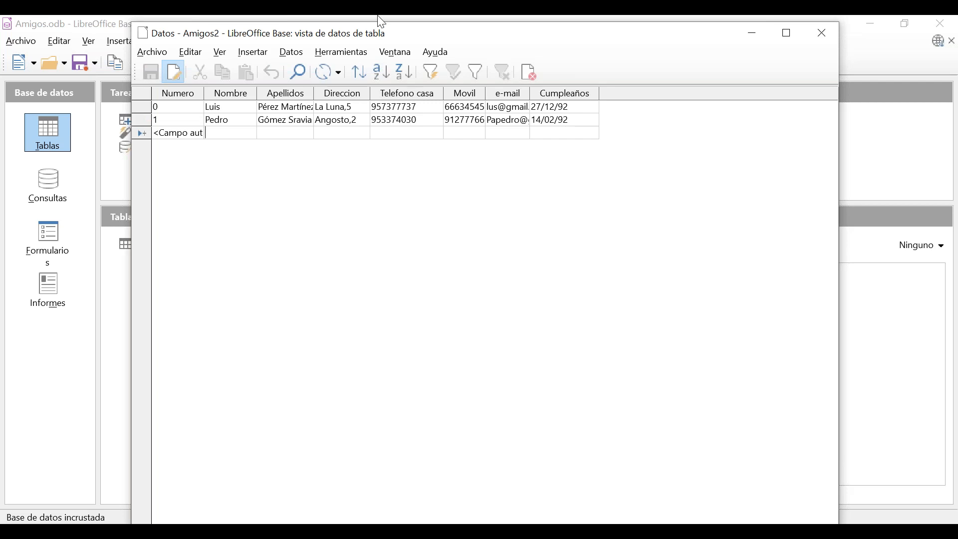
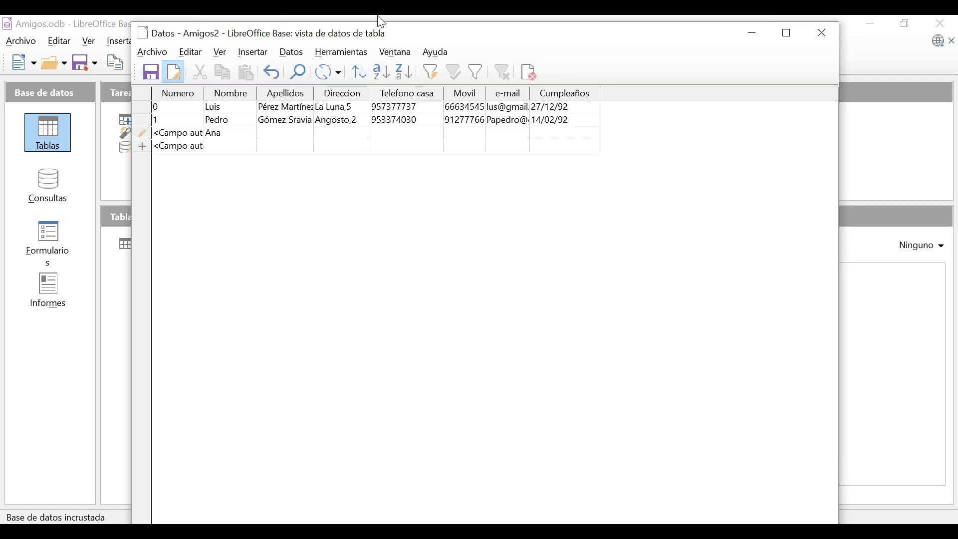
# Type the third friend's first name, surnames and address.
pyautogui.press('Tab')
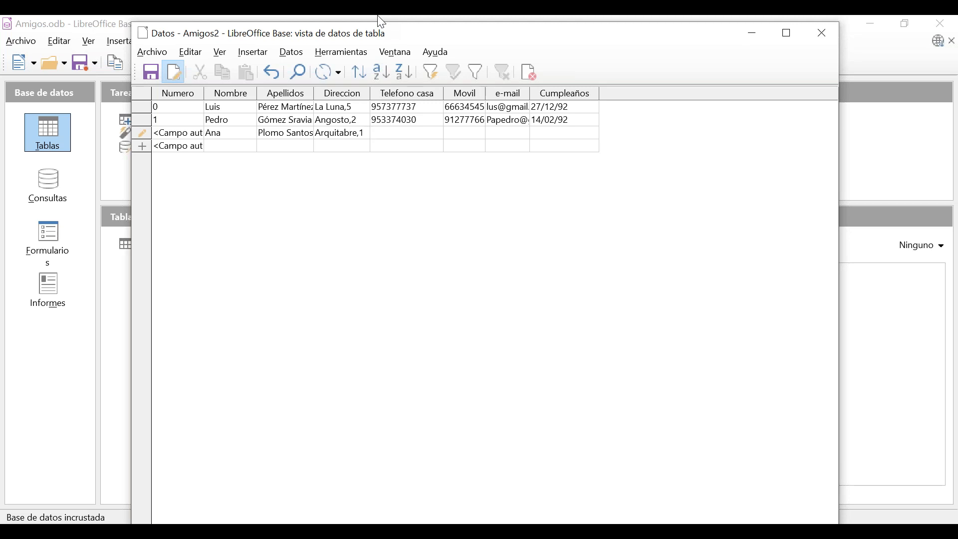
pyautogui.moveTo(415, 30); pyautogui.dragTo(395, 56)
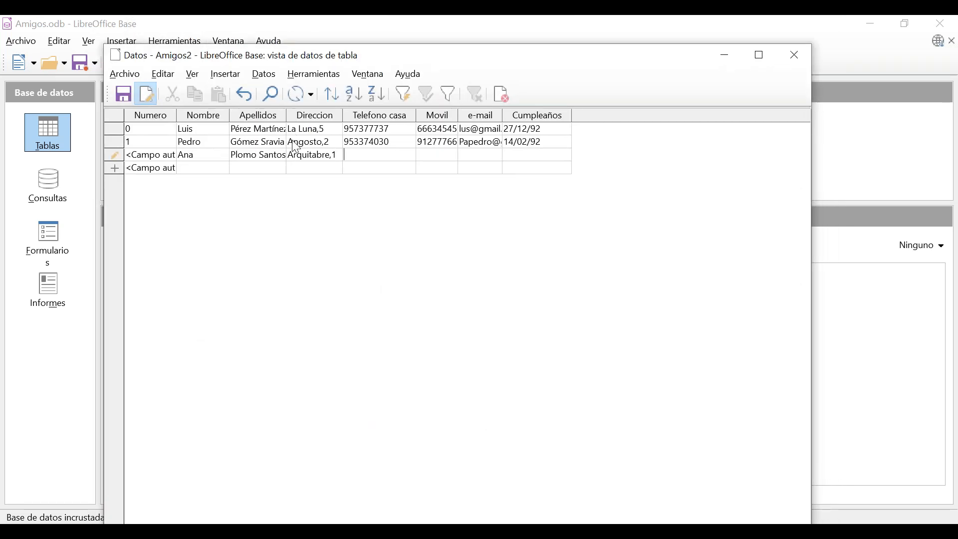
# Fill in the third friend's home and mobile phones, e-mail and birthday 01/03/92, then save it.
pyautogui.click(389, 157)
pyautogui.press('Tab')
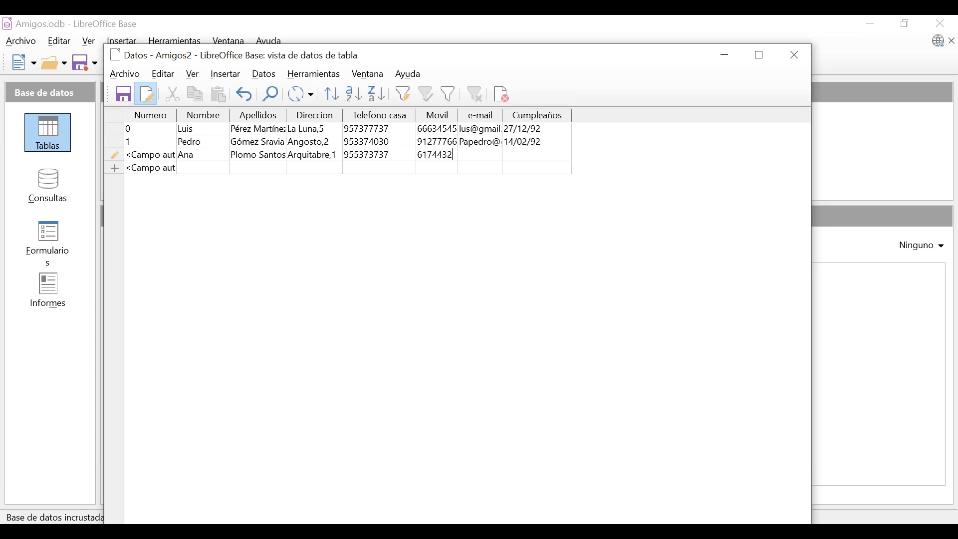
pyautogui.press('Tab')
pyautogui.write('am')
pyautogui.press('BackSpace')
pyautogui.press('Tab')
pyautogui.write('01/03/92')
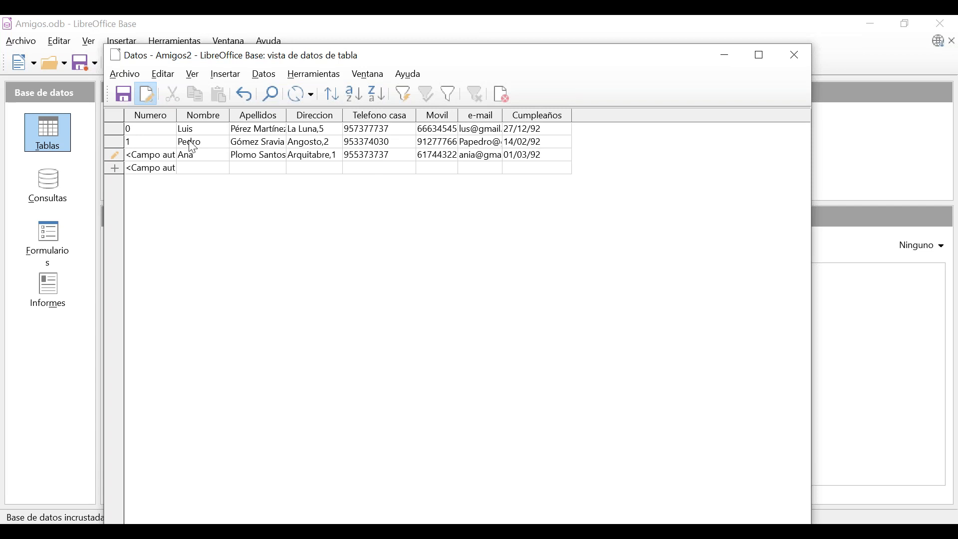
pyautogui.click(206, 171)
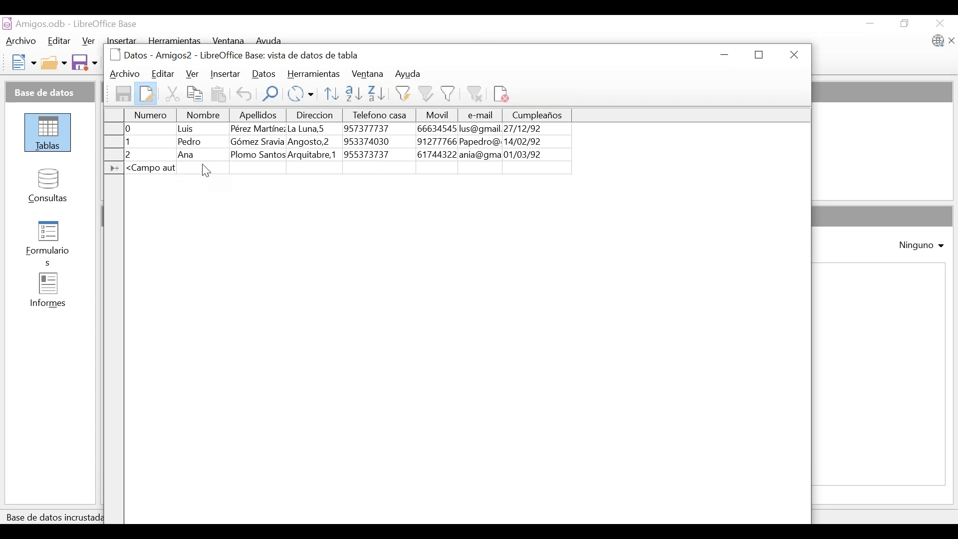
pyautogui.click(202, 165)
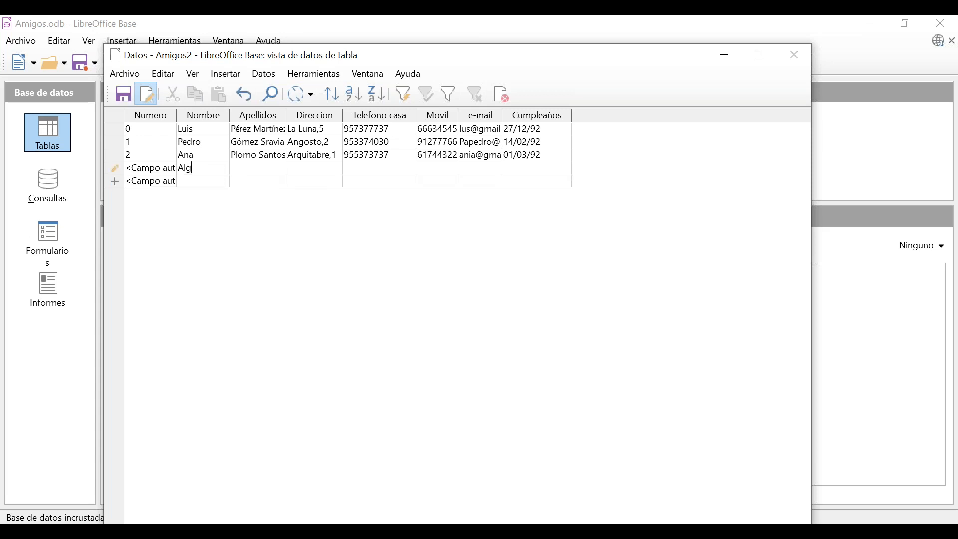
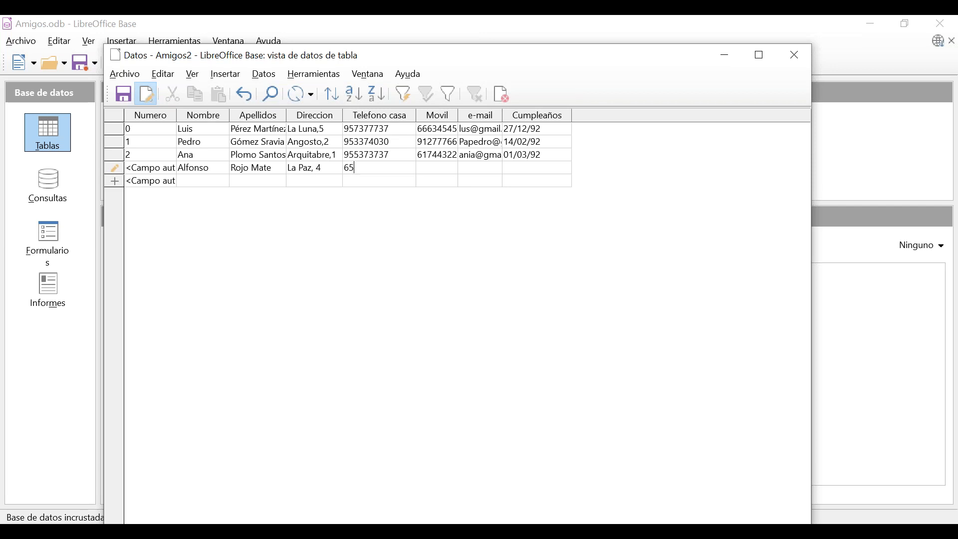
pyautogui.press('Tab')
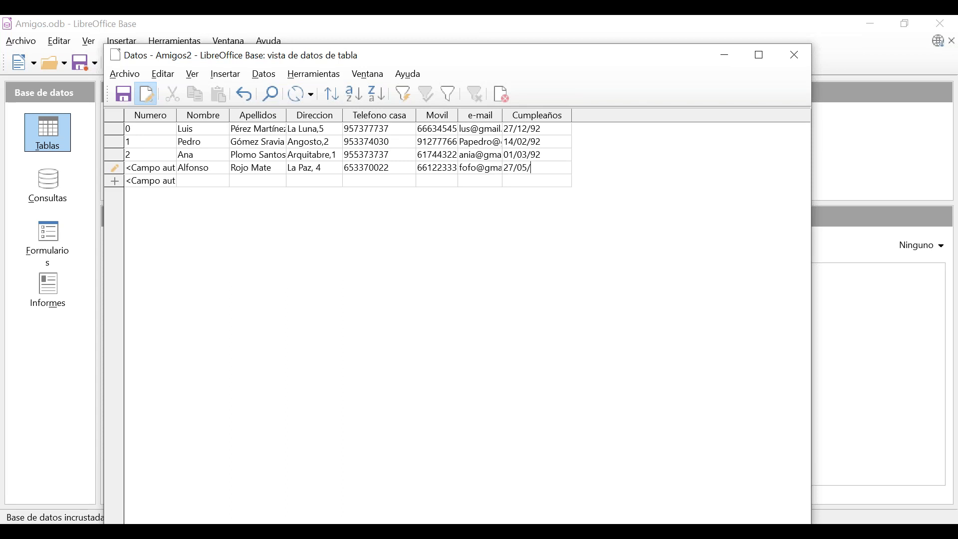
pyautogui.press('Return')
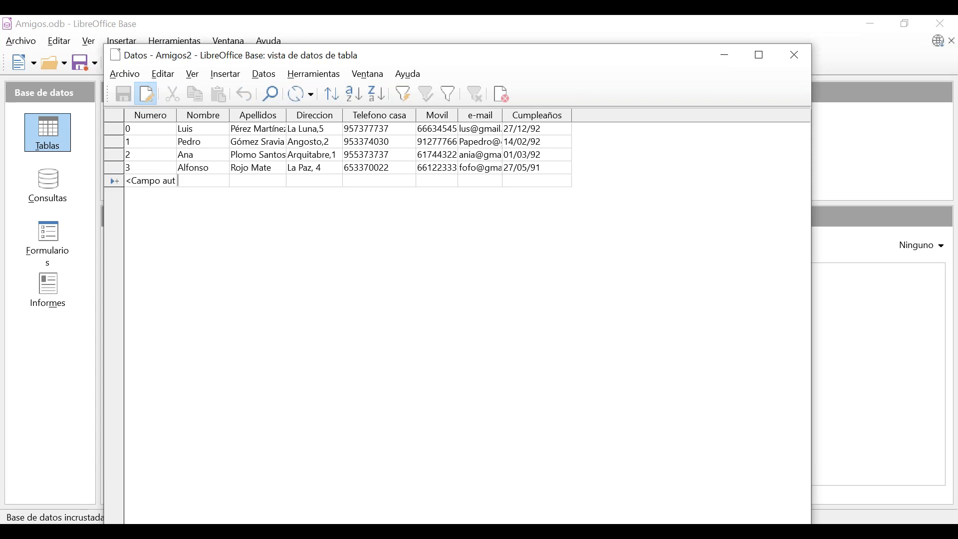
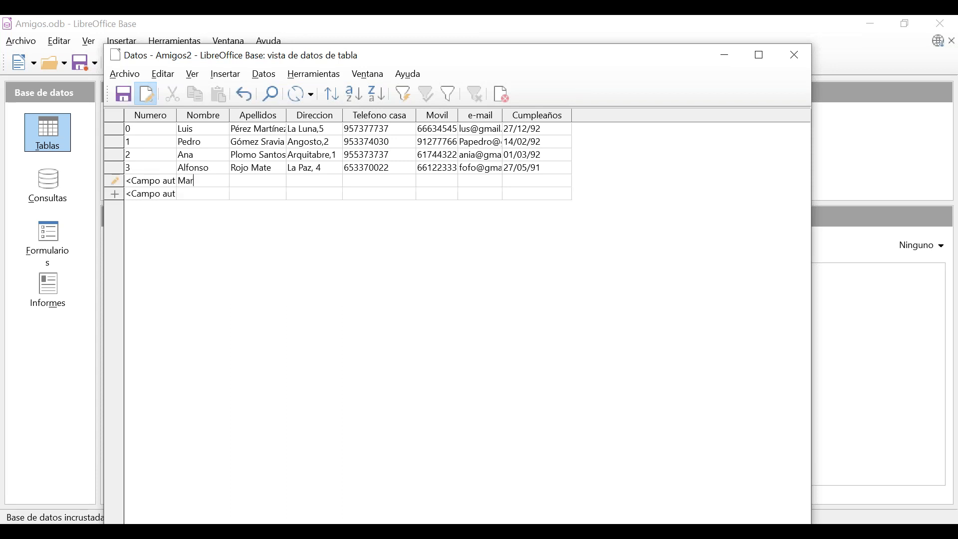
# Type the fifth friend's first name, surnames and address.
pyautogui.press('Tab')
# Add the missing 0 to record 3's home phone and copy that number into the new record.
pyautogui.click(366, 171)
pyautogui.moveTo(362, 166); pyautogui.dragTo(363, 168)
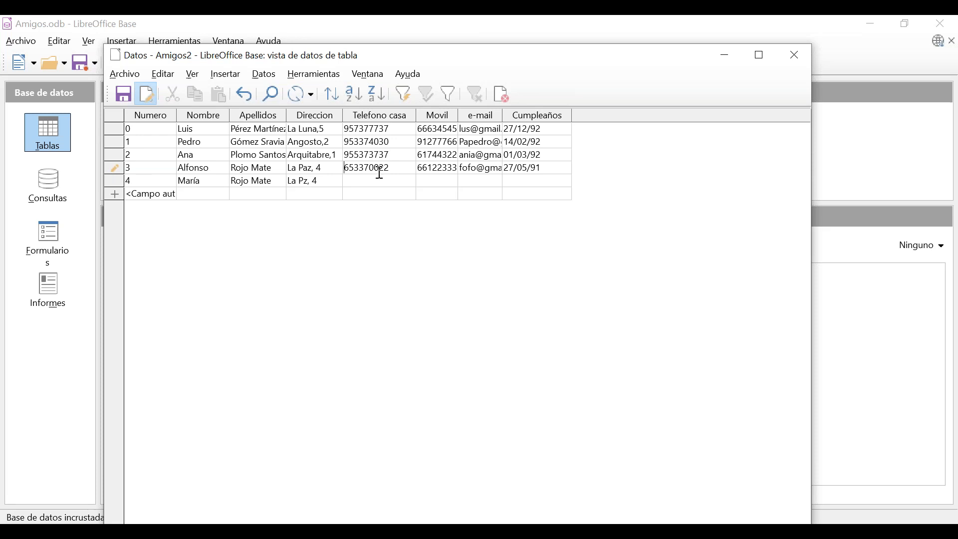
pyautogui.click(377, 168)
pyautogui.write('0')
pyautogui.doubleClick(369, 168)
pyautogui.moveTo(354, 167); pyautogui.dragTo(361, 179)
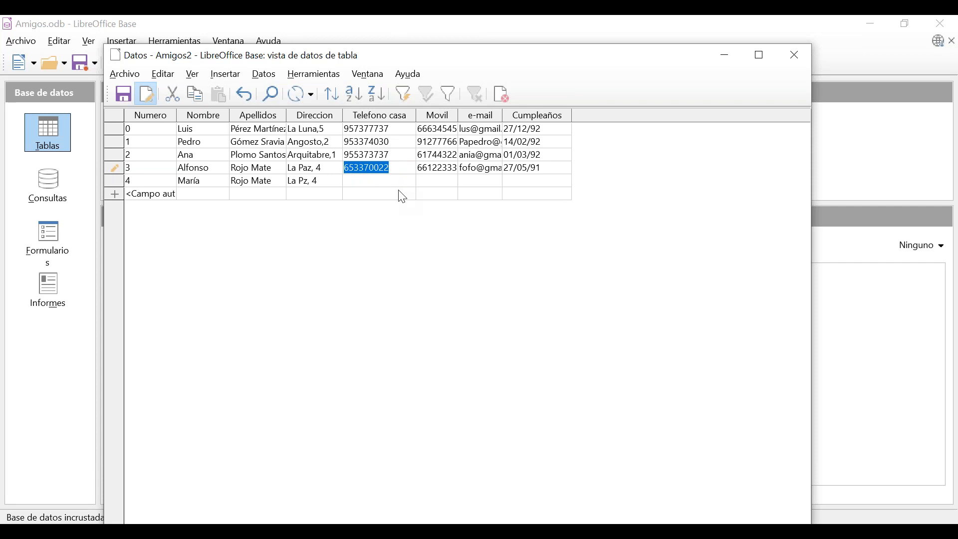
pyautogui.click(360, 183)
pyautogui.hotkey('ctrl', 'v')
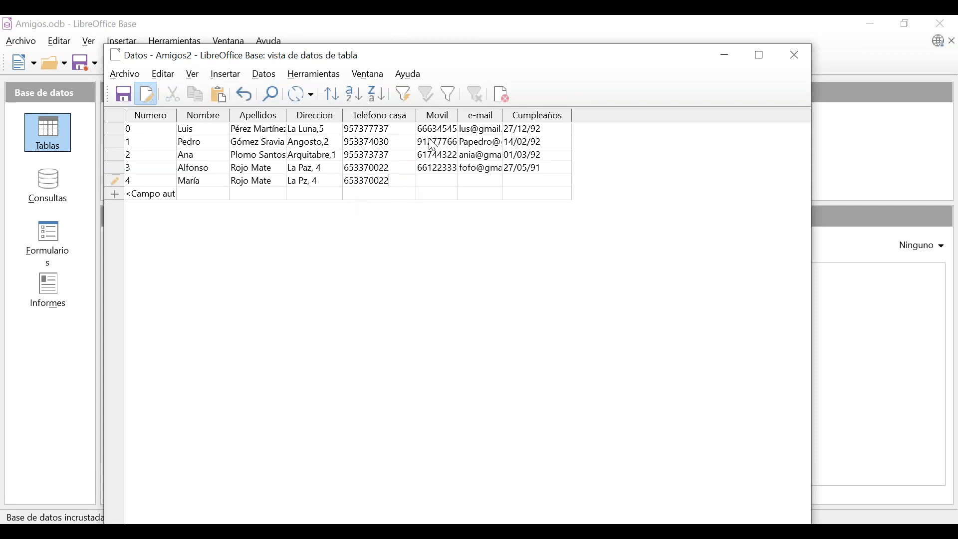
# Fill in the fifth friend's mobile number, e-mail and birthday 10/08/92.
pyautogui.click(428, 183)
pyautogui.press('Tab')
pyautogui.press('Tab')
pyautogui.write('10/0')
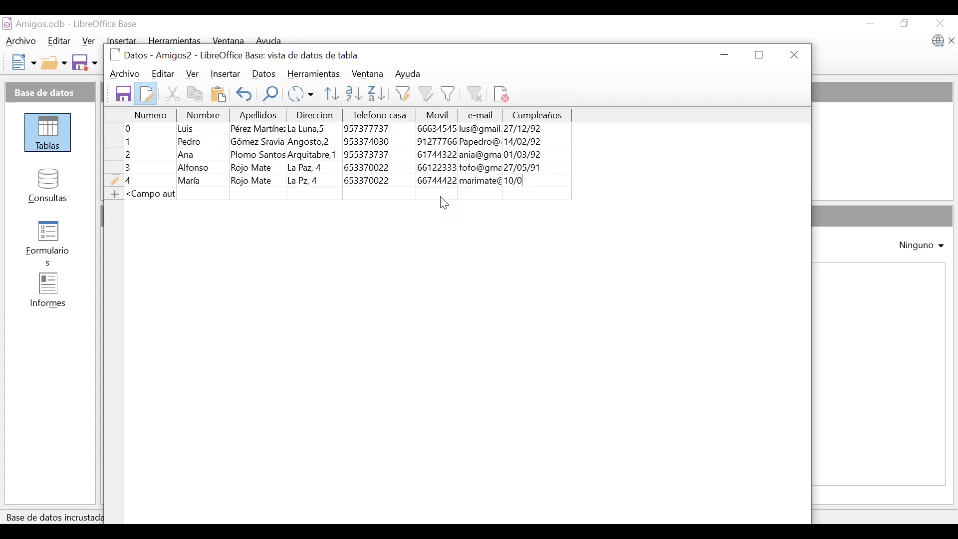
pyautogui.write('8/92')
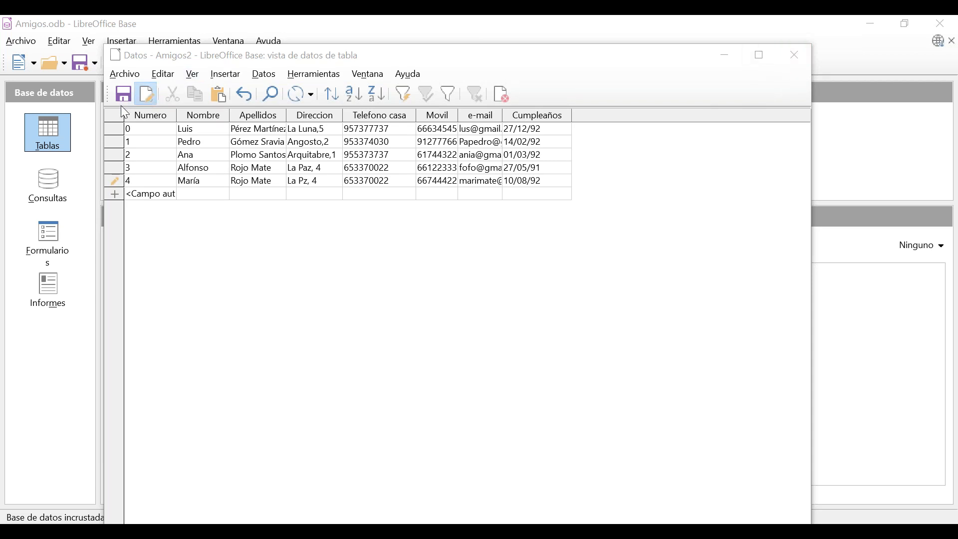
# Close the Datos table, saving the new record, then reopen Datos.
pyautogui.click(795, 56)
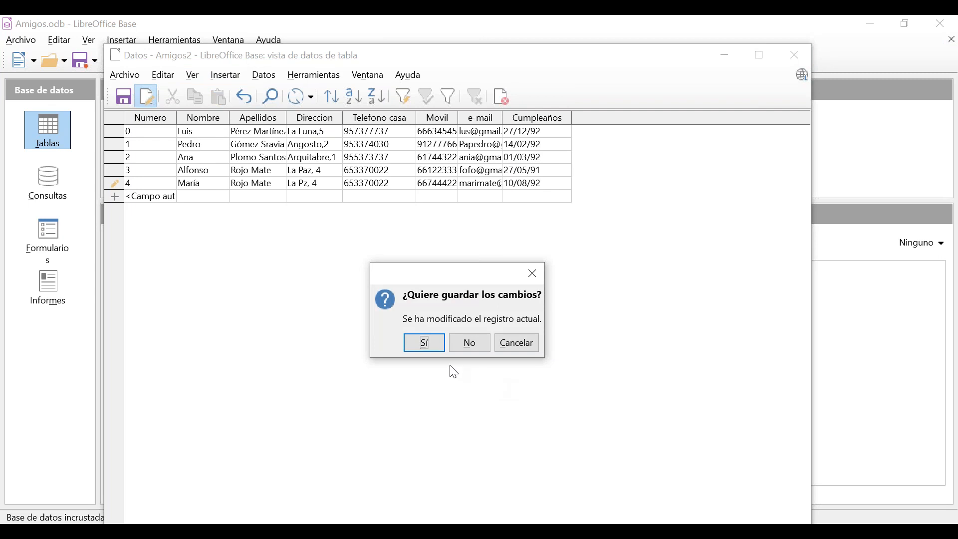
pyautogui.click(427, 349)
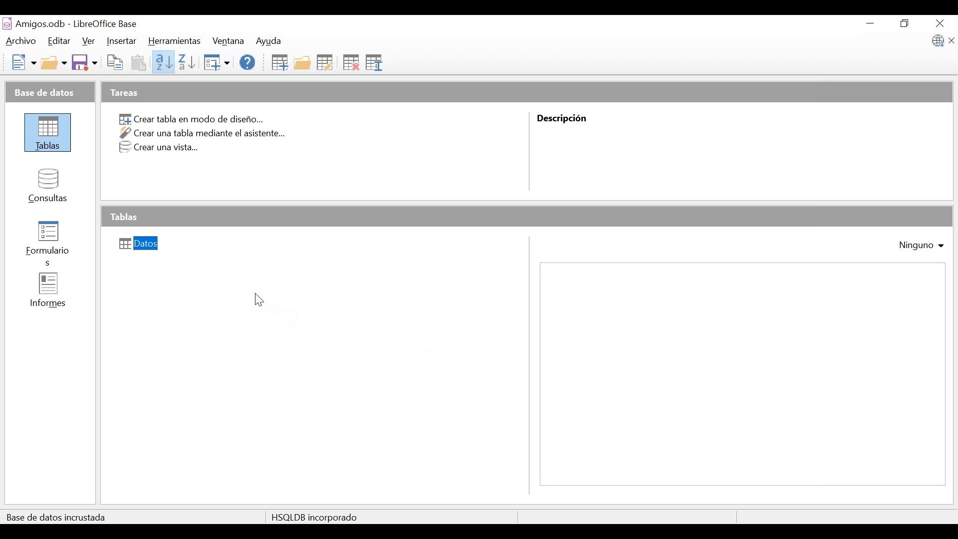
pyautogui.doubleClick(143, 247)
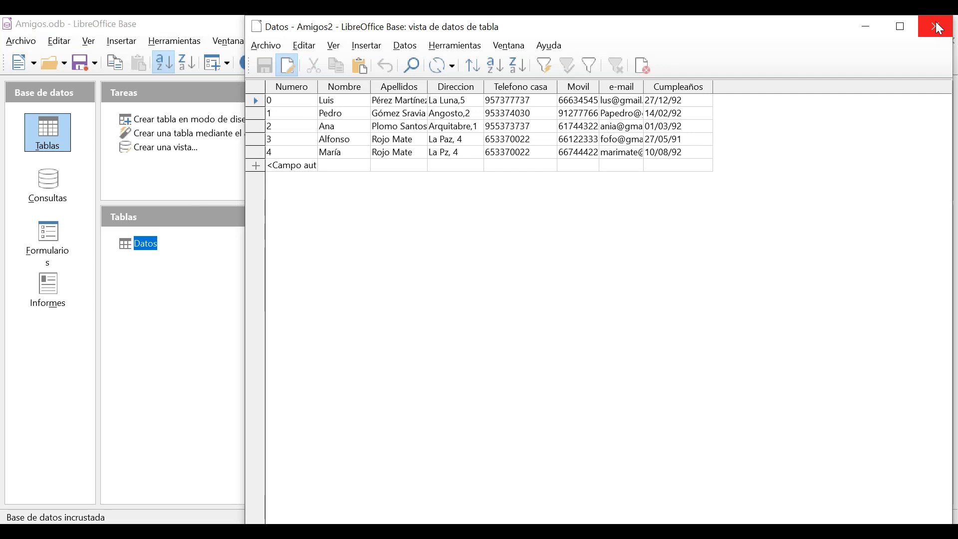
# Toggle Editar los datos off and on repeatedly to show all five friend records.
pyautogui.click(292, 66)
pyautogui.click(289, 67)
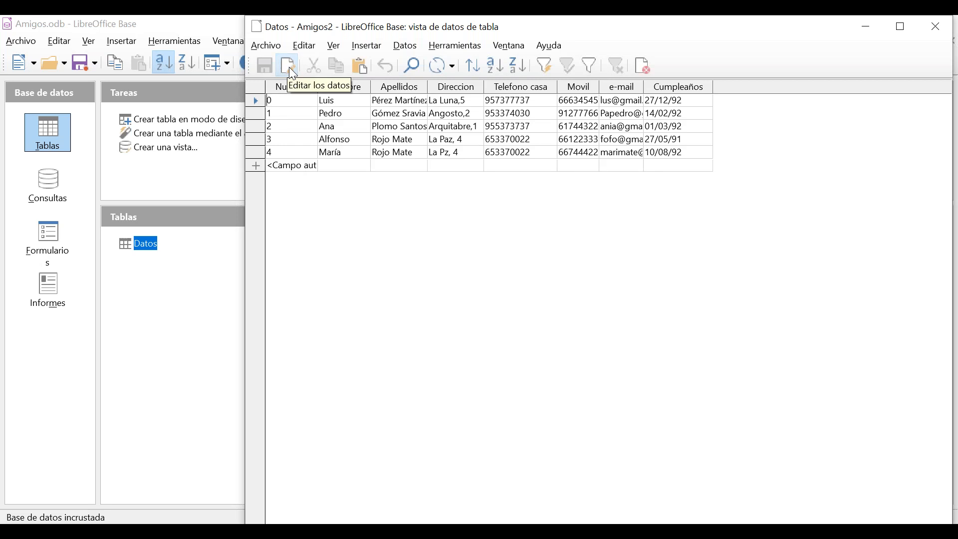
pyautogui.click(289, 67)
pyautogui.click(289, 67)
pyautogui.click(289, 68)
pyautogui.click(289, 68)
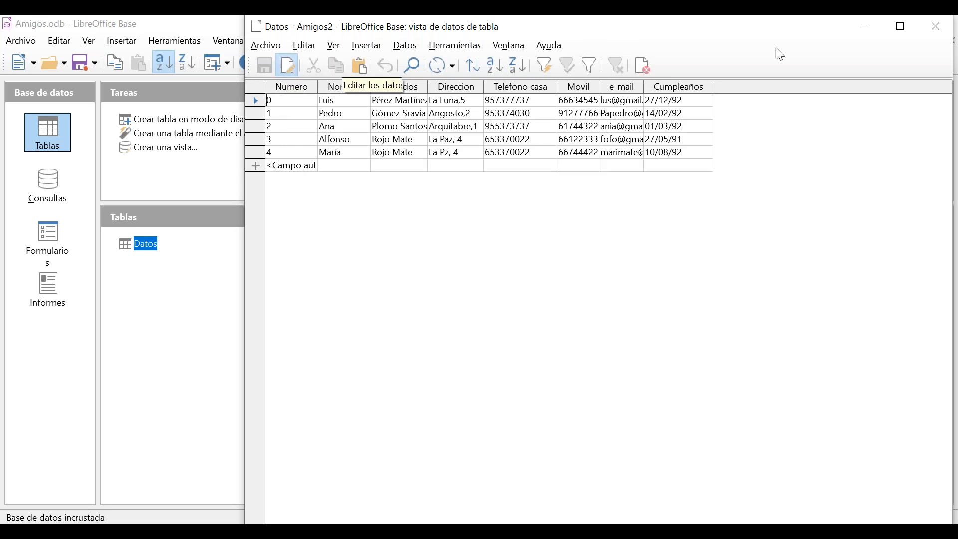
pyautogui.rightClick(149, 245)
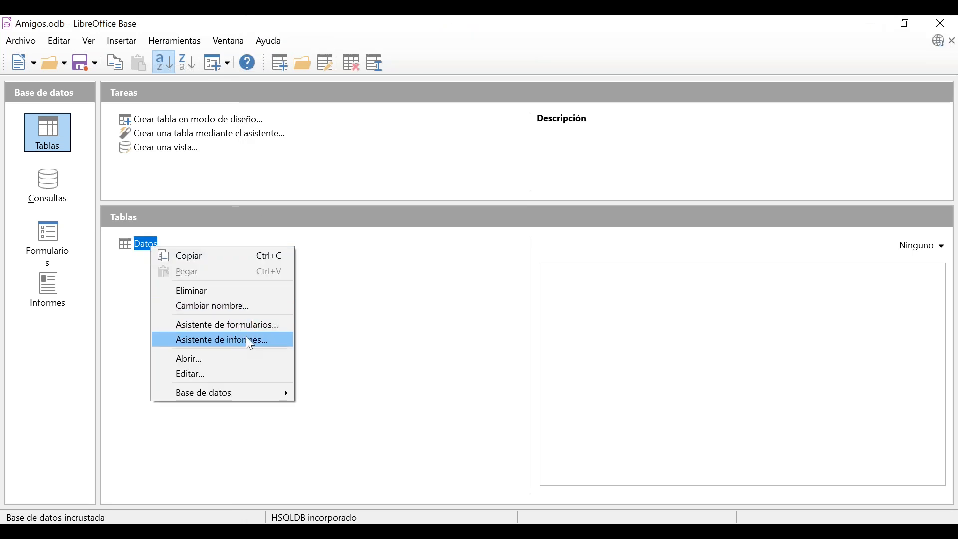
# Open the Datos table design via Editar to review its field names and types, then close it.
pyautogui.click(243, 375)
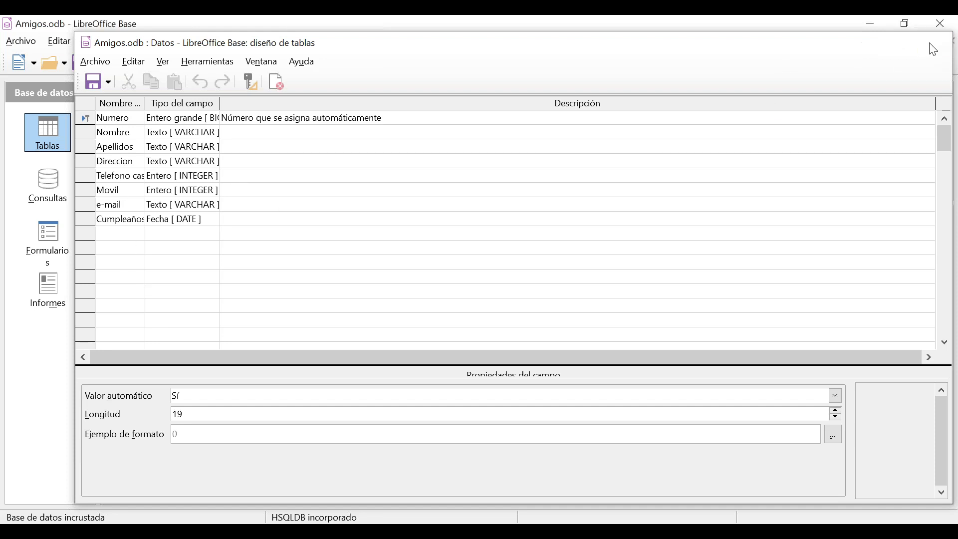
pyautogui.click(929, 44)
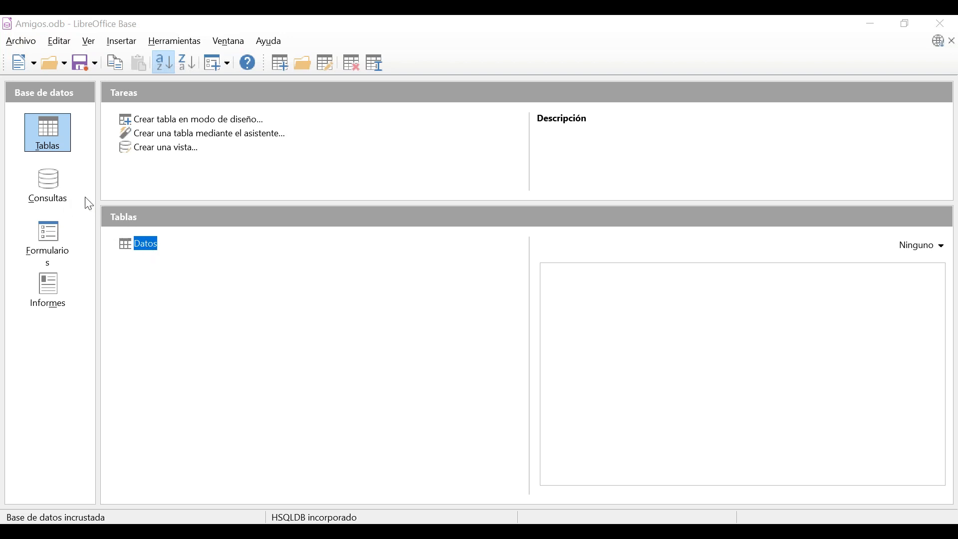
# In Consultas, start a new query with Crear consulta en modo de diseño.
pyautogui.click(57, 200)
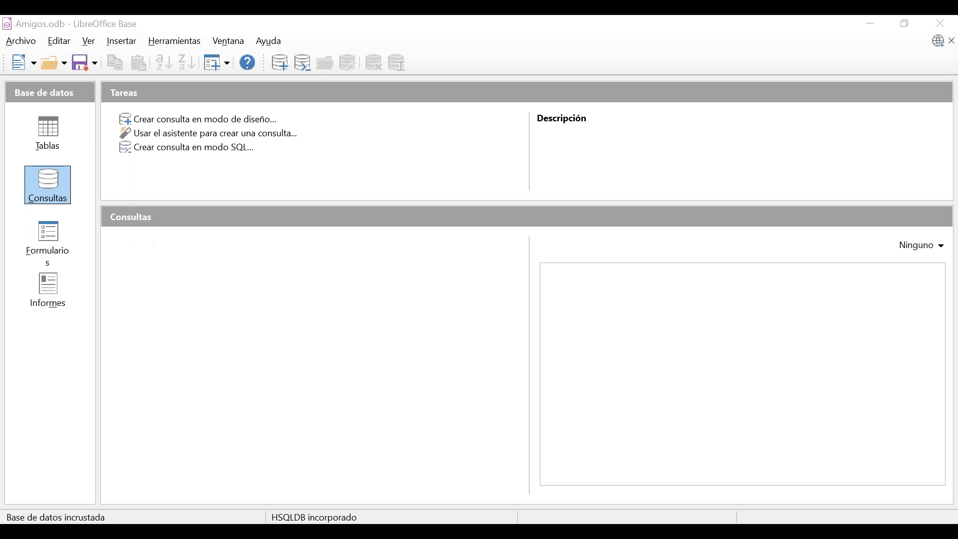
pyautogui.click(250, 125)
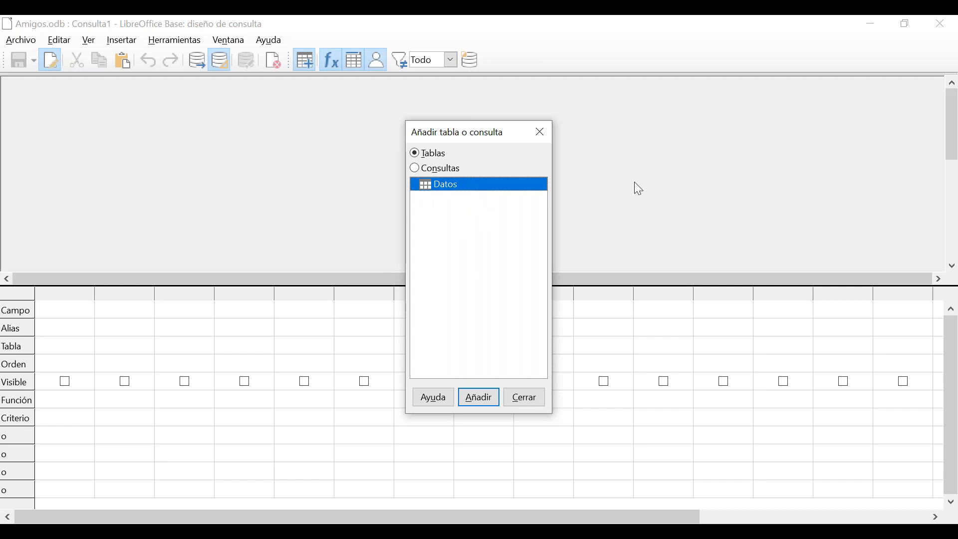
# Add the Datos table to Consulta1 and close the Añadir tabla o consulta dialog.
pyautogui.doubleClick(509, 188)
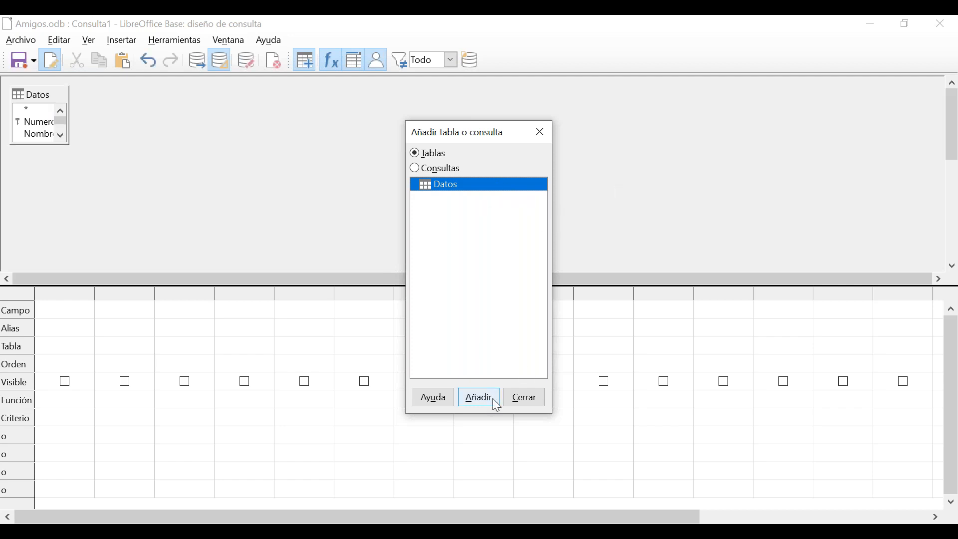
pyautogui.click(519, 402)
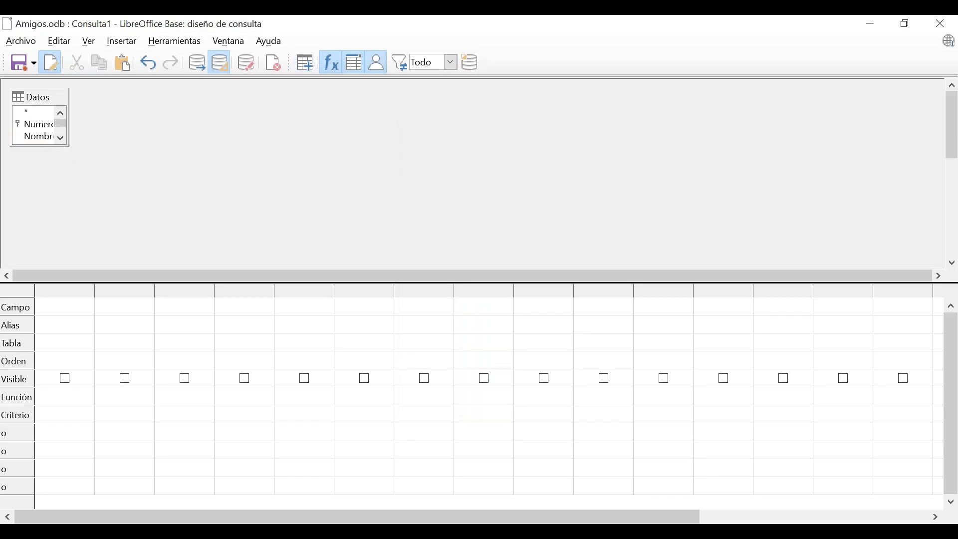
# Enlarge the Datos field list, add Numero and Nombre, and delete the Datos.* column.
pyautogui.moveTo(69, 147); pyautogui.dragTo(144, 260)
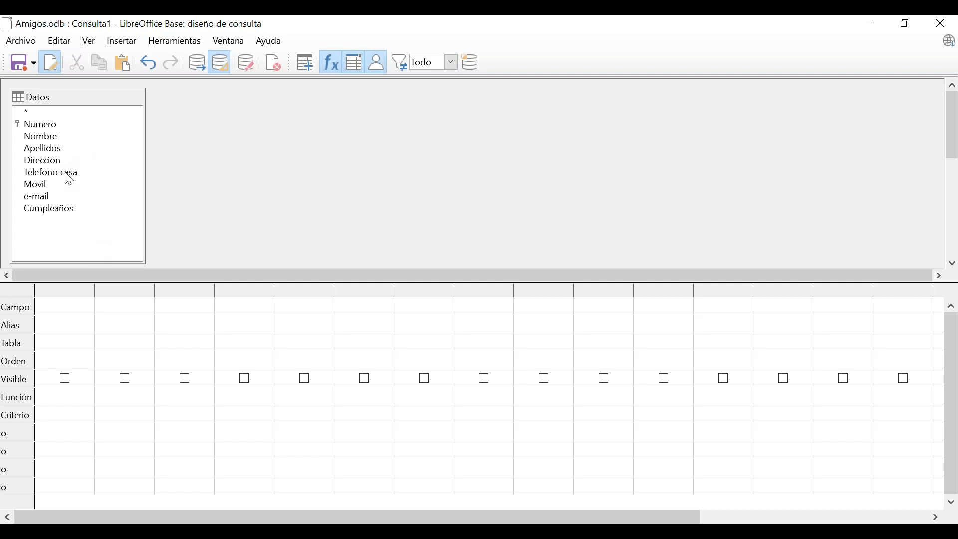
pyautogui.click(47, 128)
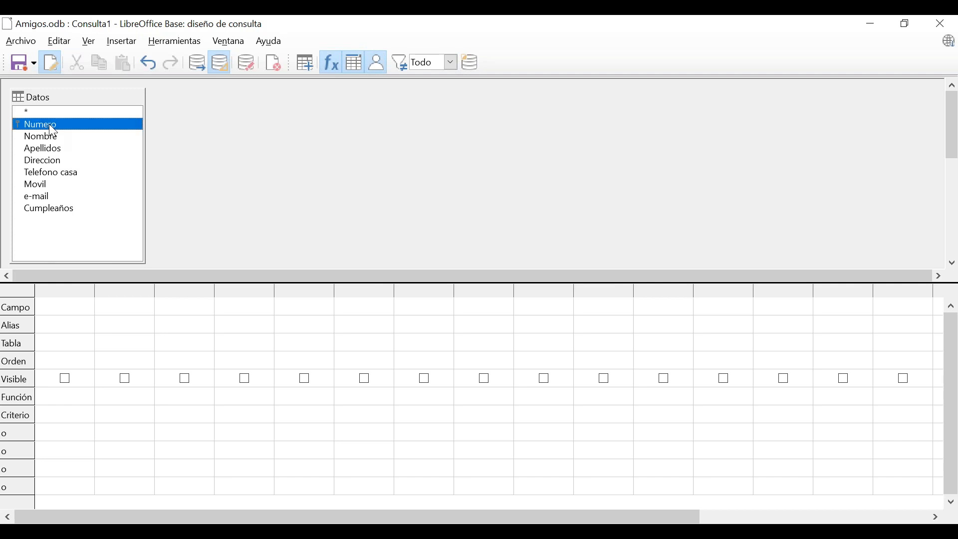
pyautogui.doubleClick(50, 126)
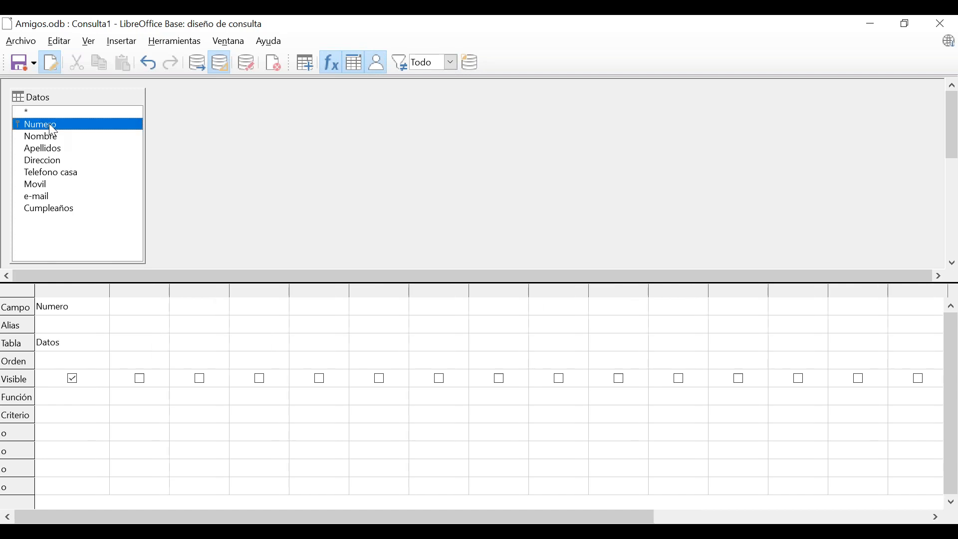
pyautogui.click(53, 138)
pyautogui.doubleClick(53, 139)
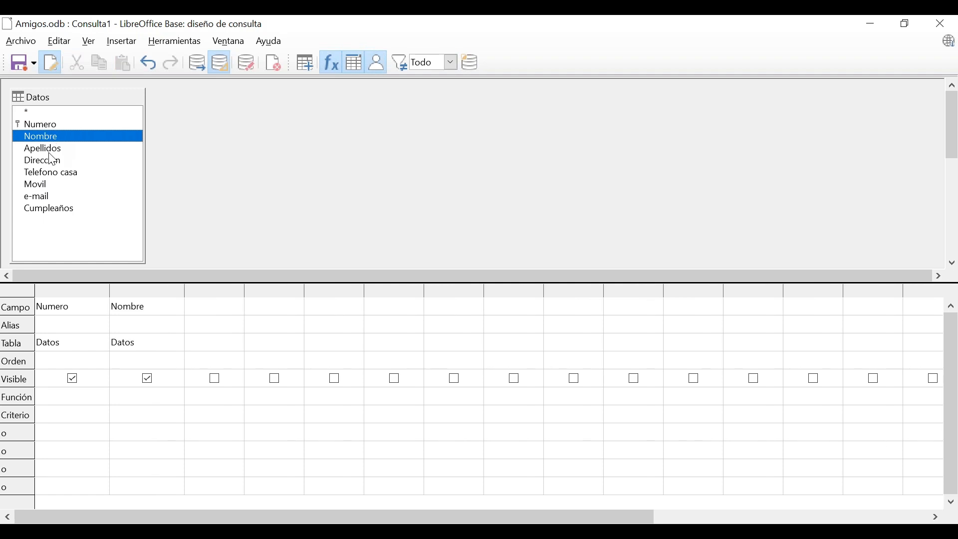
pyautogui.doubleClick(35, 110)
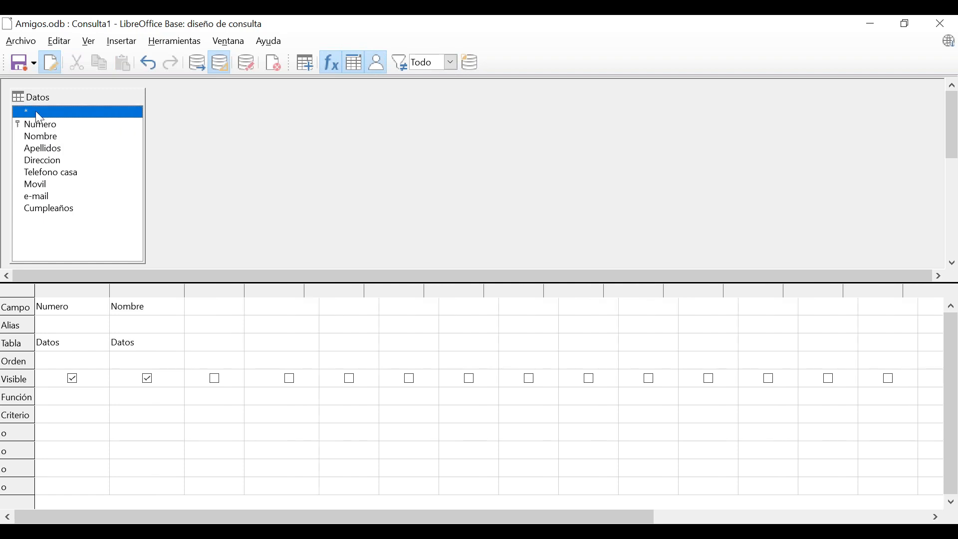
pyautogui.click(226, 293)
pyautogui.rightClick(226, 291)
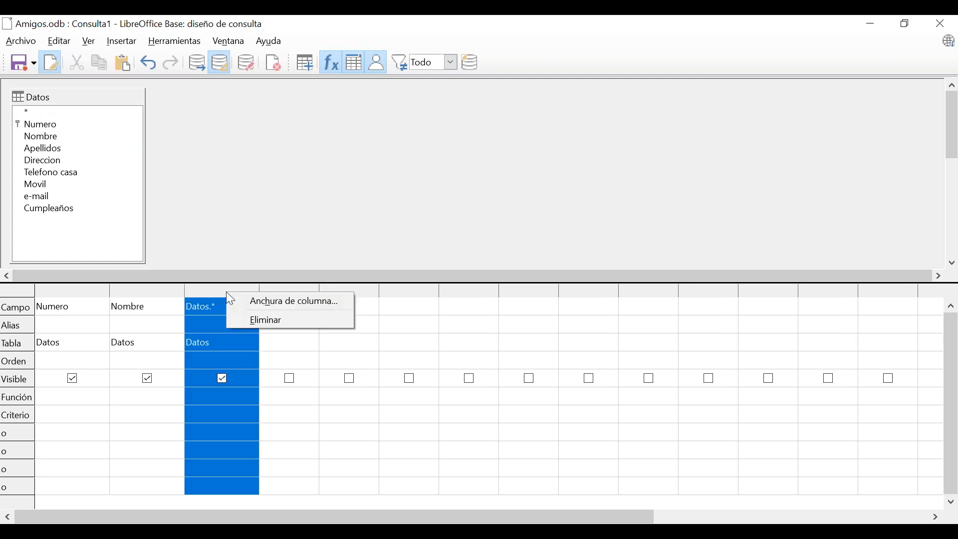
pyautogui.click(264, 319)
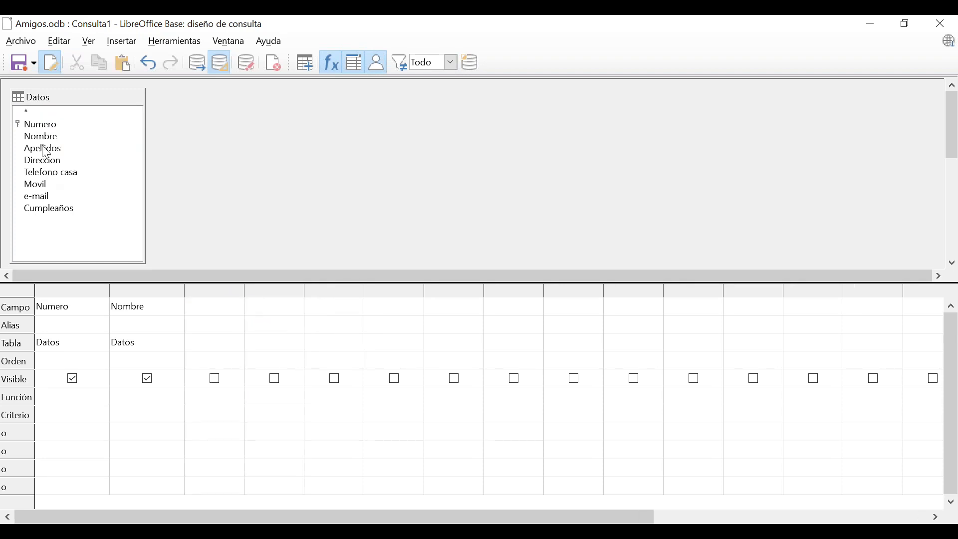
# Add Apellidos, Direccion, Telefono casa, Movil, e-mail and Cumpleaños to the query grid.
pyautogui.doubleClick(43, 149)
pyautogui.doubleClick(51, 161)
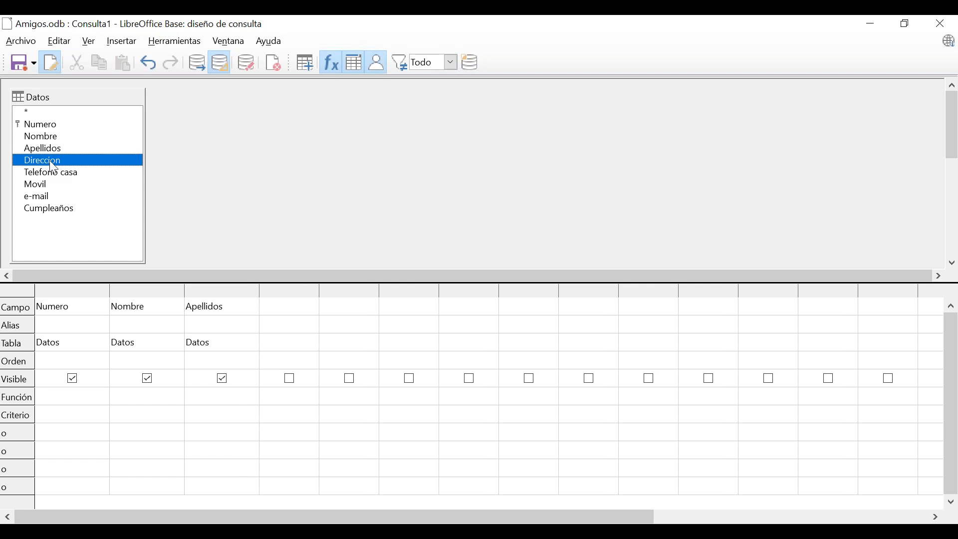
pyautogui.doubleClick(64, 175)
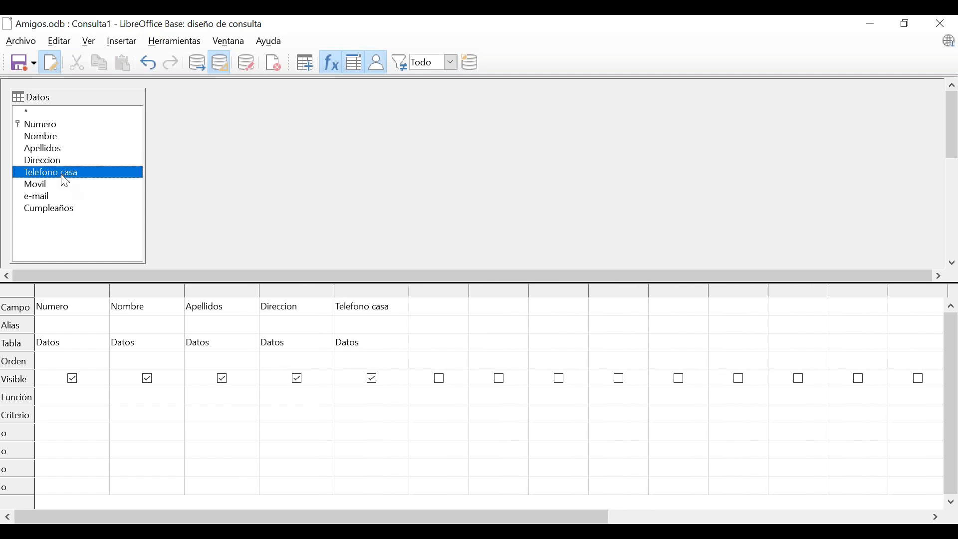
pyautogui.doubleClick(48, 186)
pyautogui.doubleClick(50, 197)
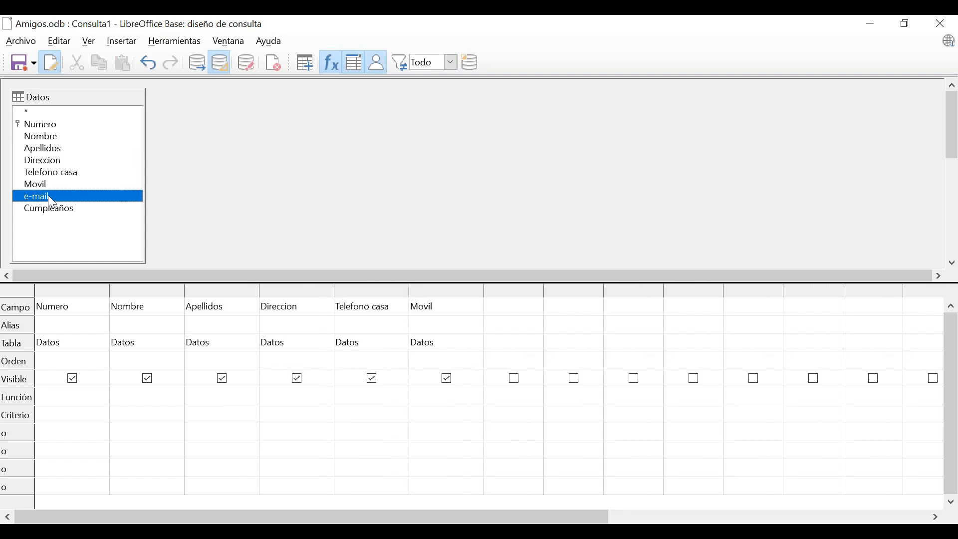
pyautogui.doubleClick(61, 210)
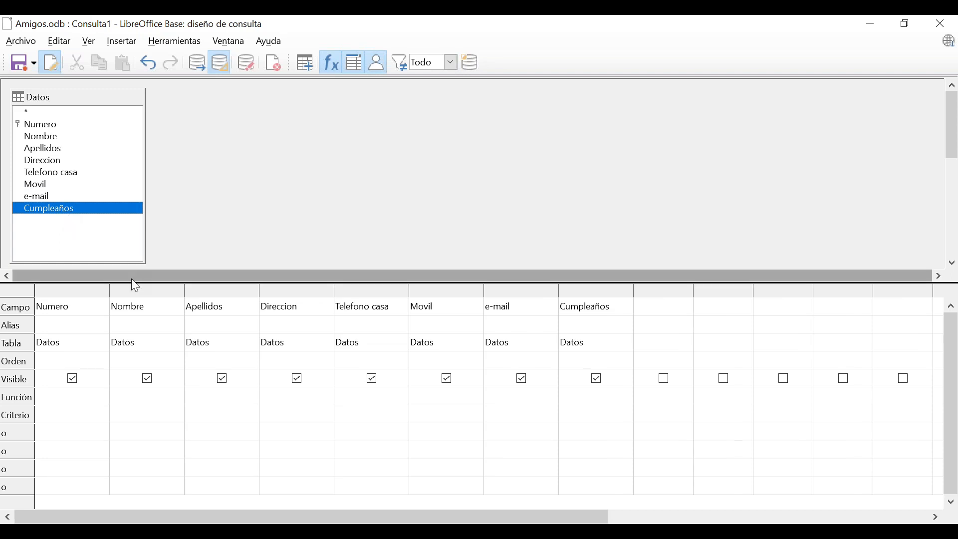
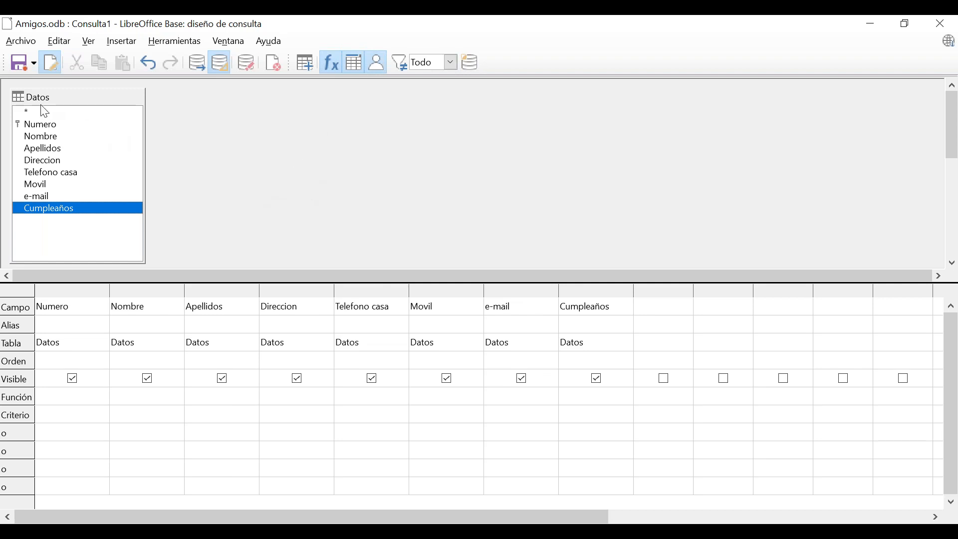
# Set Orden to ascendente for Apellidos and descendente for Cumpleaños, leaving Nombre unsorted.
pyautogui.click(50, 142)
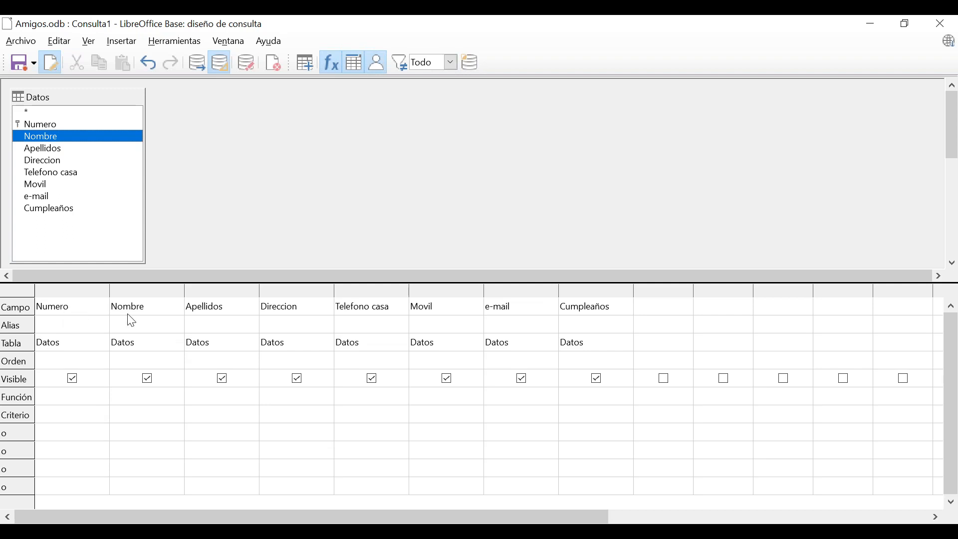
pyautogui.click(139, 362)
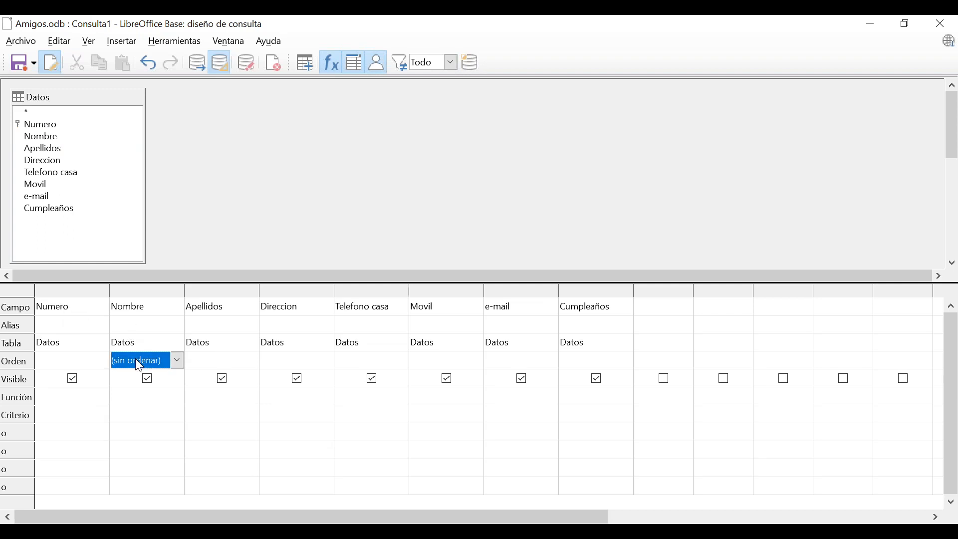
pyautogui.click(178, 361)
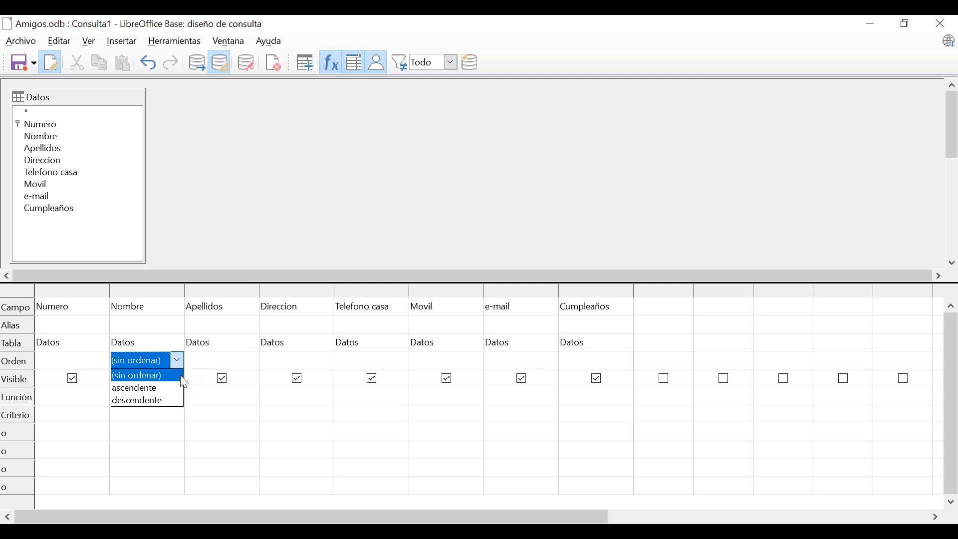
pyautogui.click(204, 367)
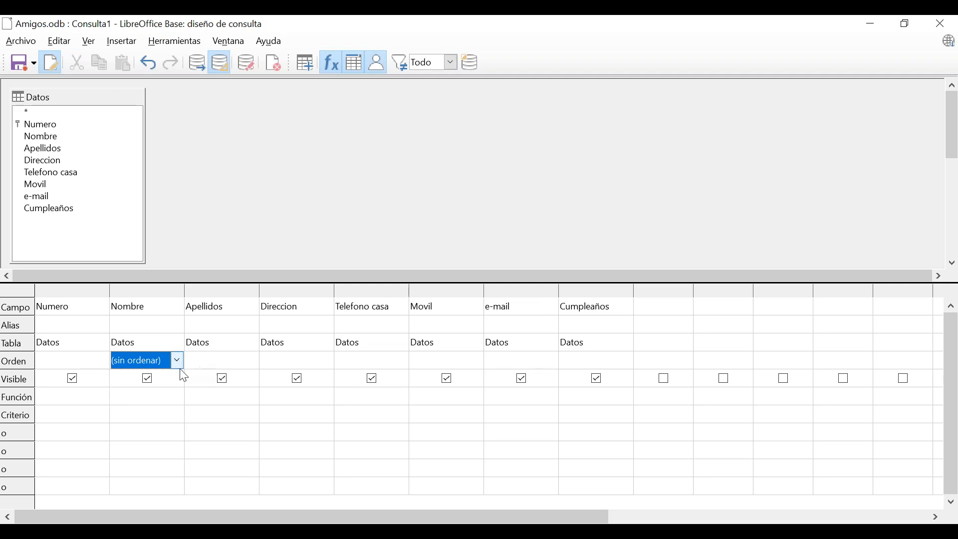
pyautogui.click(215, 364)
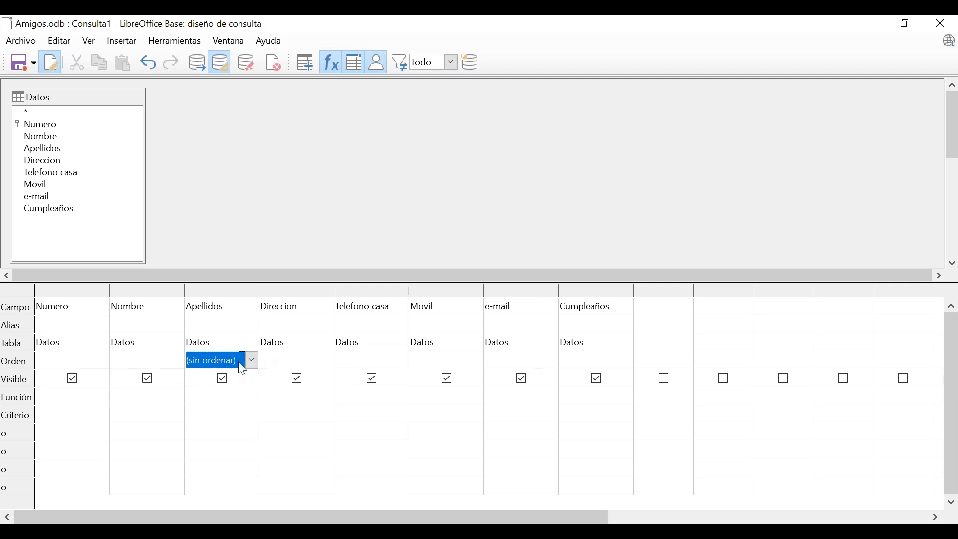
pyautogui.click(250, 363)
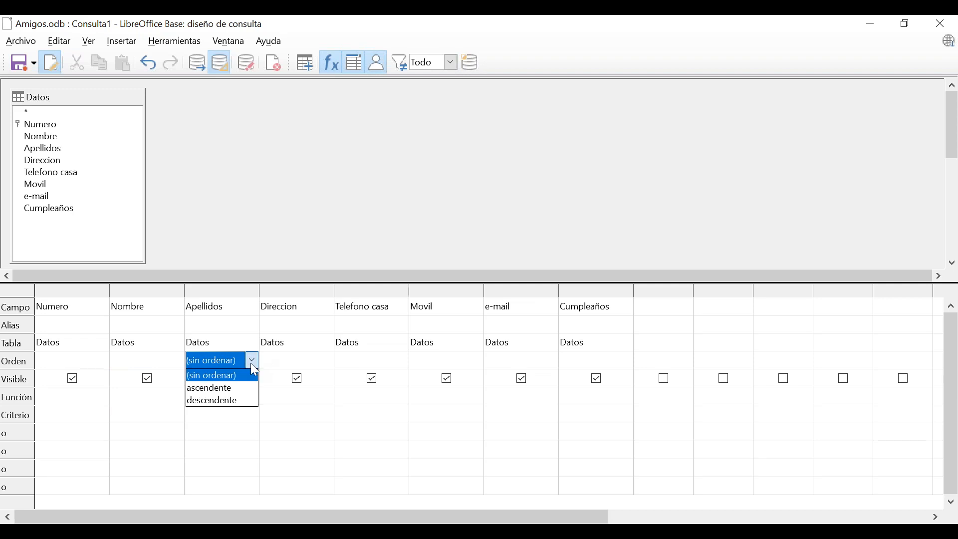
pyautogui.click(241, 390)
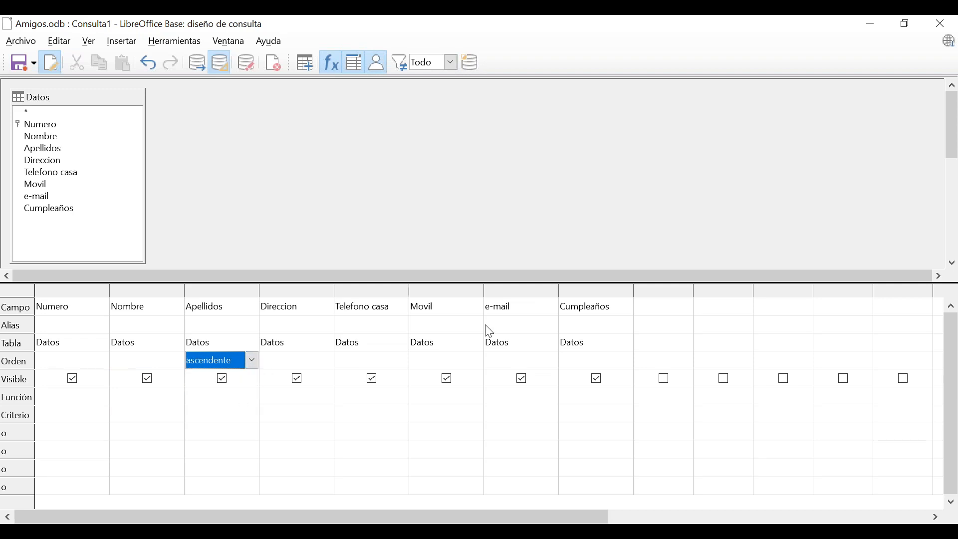
pyautogui.click(578, 362)
pyautogui.click(627, 365)
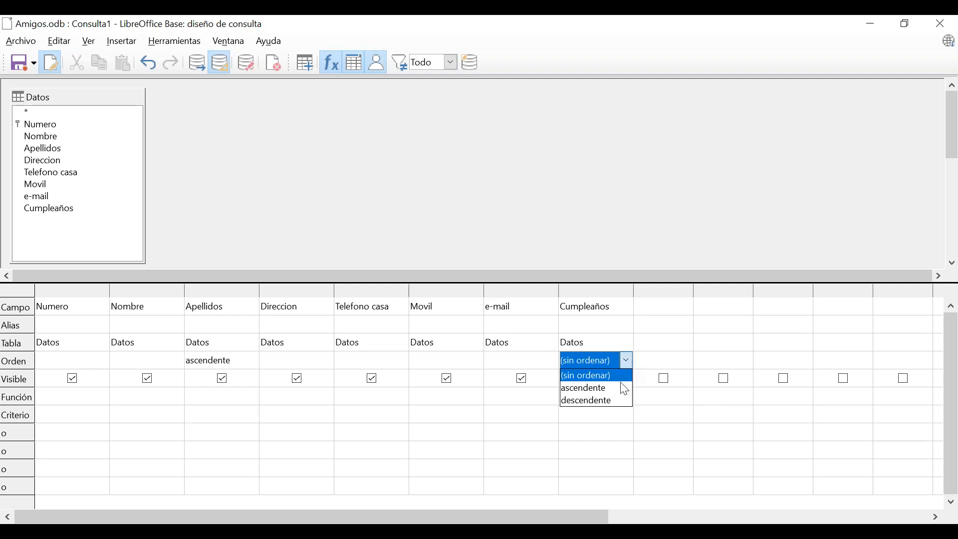
pyautogui.click(625, 402)
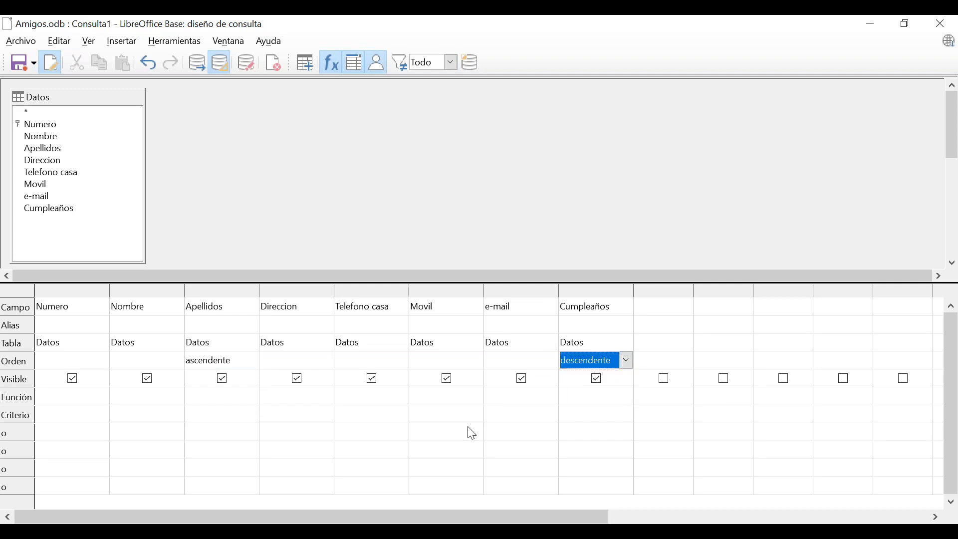
pyautogui.click(216, 398)
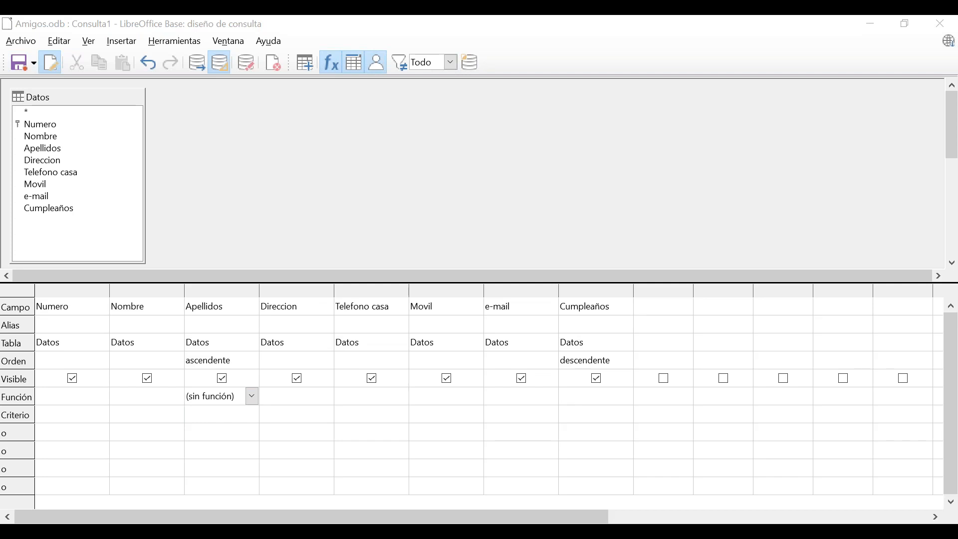
# Save the query, replacing the name Consulta1 with 'por edad'.
pyautogui.click(22, 63)
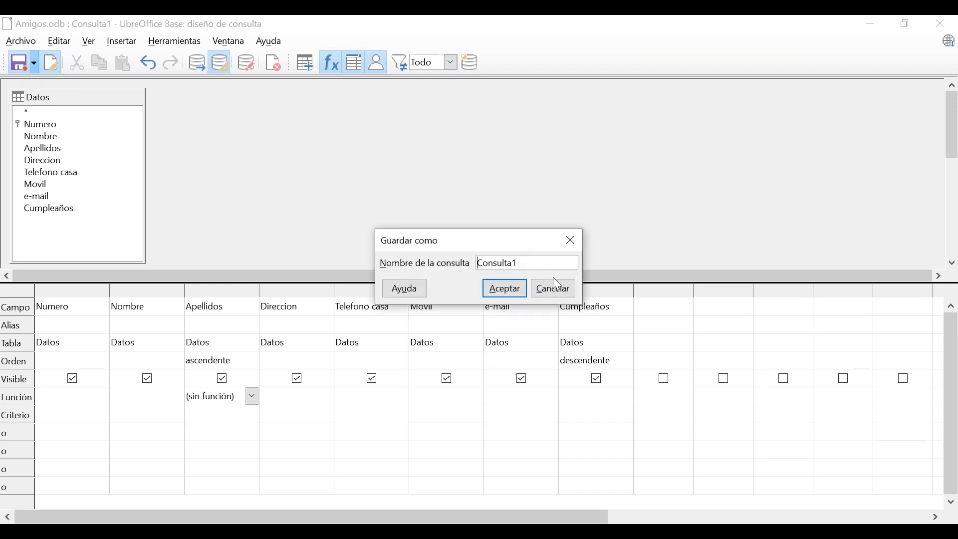
pyautogui.moveTo(541, 262); pyautogui.dragTo(459, 266)
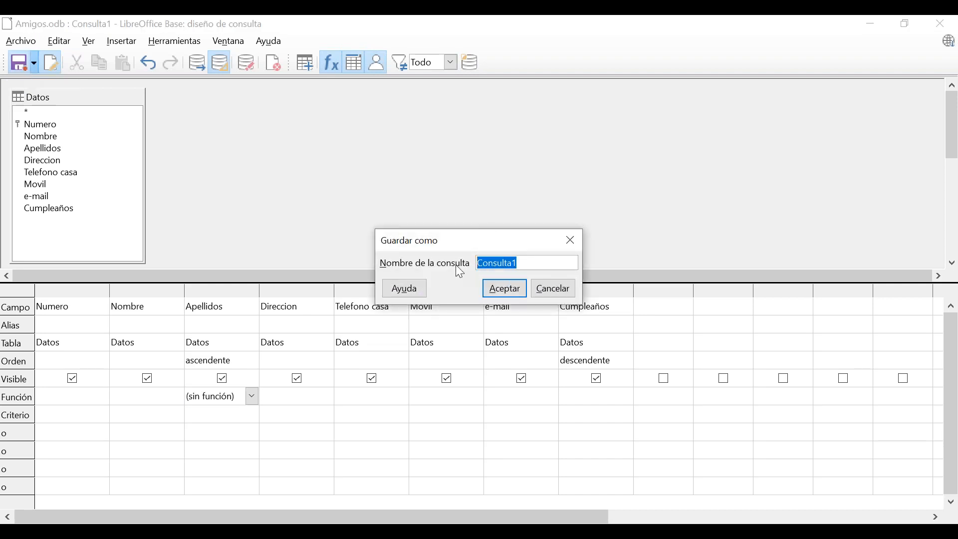
pyautogui.write('por edad')
pyautogui.click(505, 291)
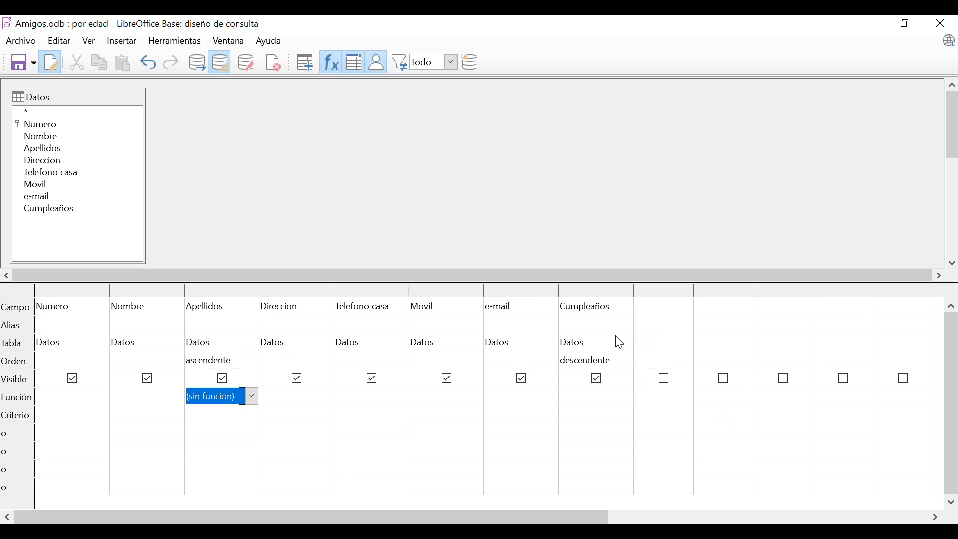
pyautogui.click(200, 67)
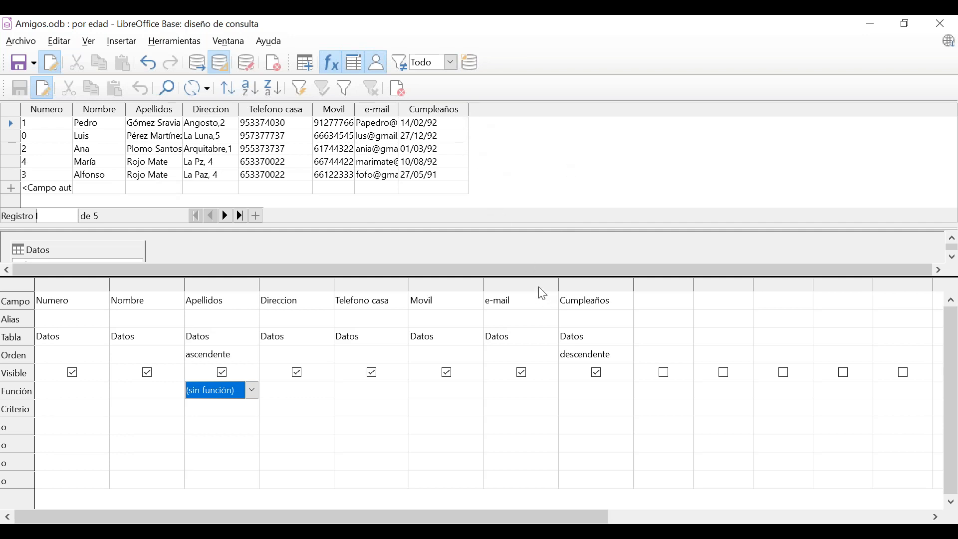
pyautogui.click(202, 164)
pyautogui.click(202, 165)
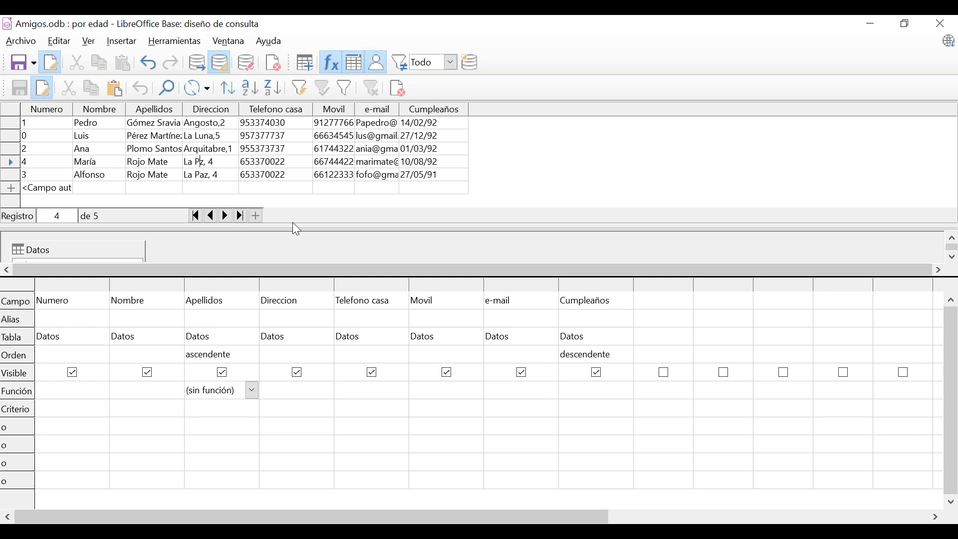
pyautogui.write('a')
pyautogui.click(21, 89)
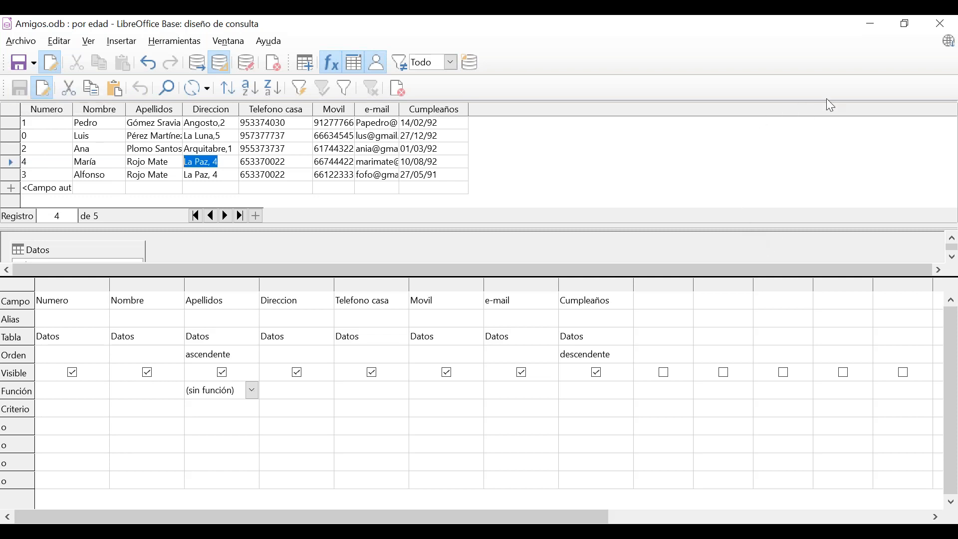
pyautogui.click(911, 23)
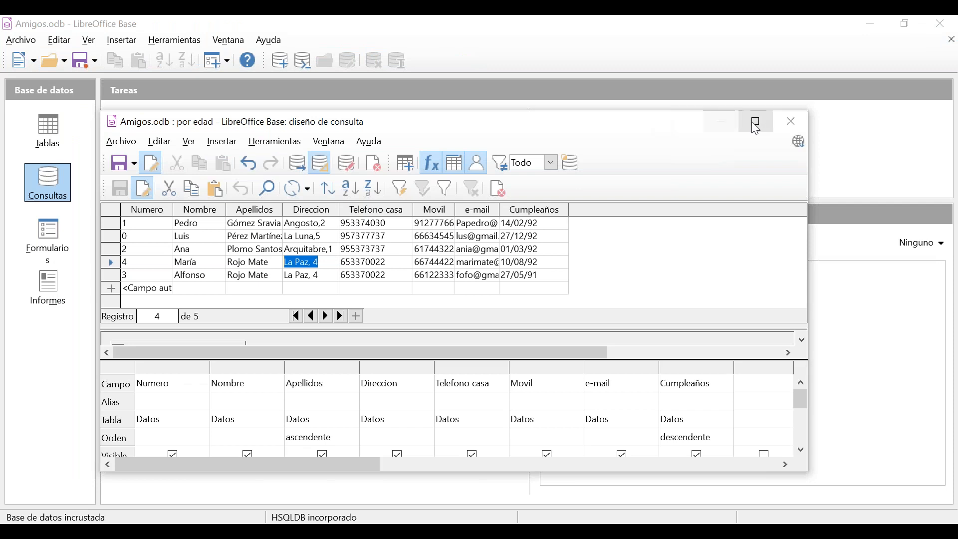
# Close the query design, then open and close the por edad results from Consultas.
pyautogui.click(799, 126)
pyautogui.click(51, 131)
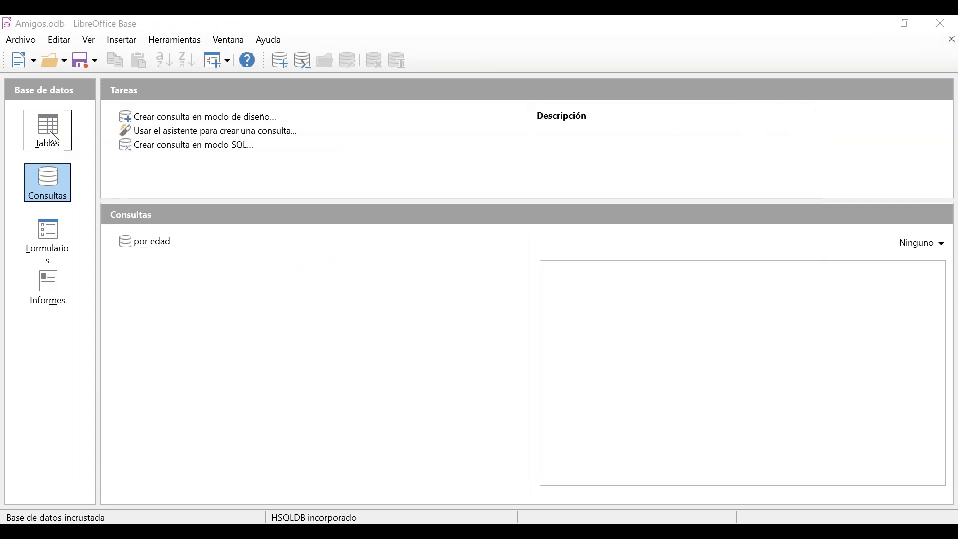
pyautogui.click(60, 191)
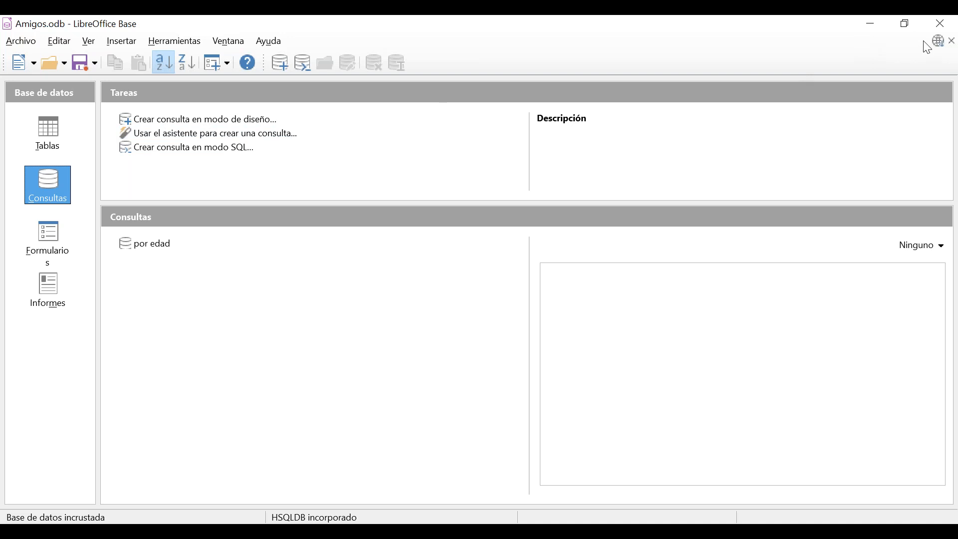
pyautogui.doubleClick(149, 245)
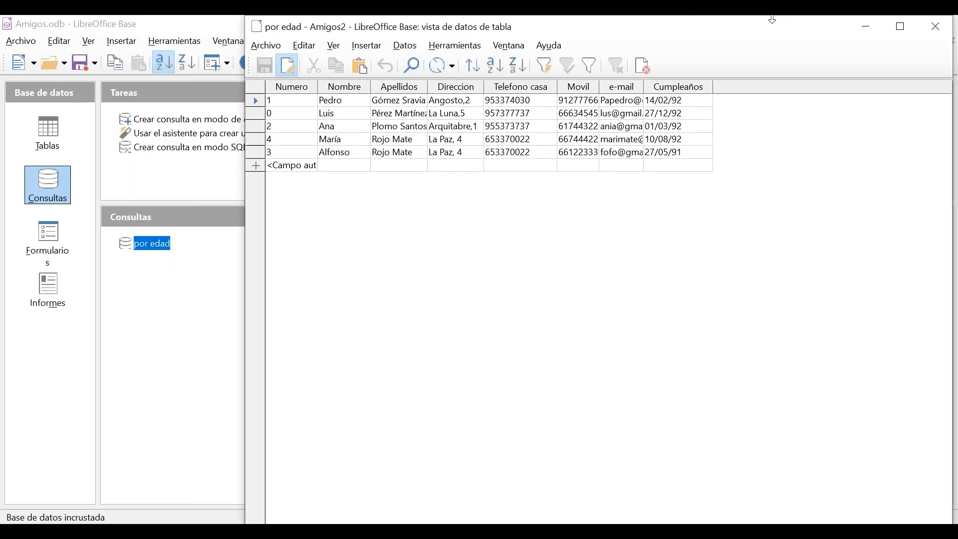
pyautogui.moveTo(776, 35); pyautogui.dragTo(645, 73)
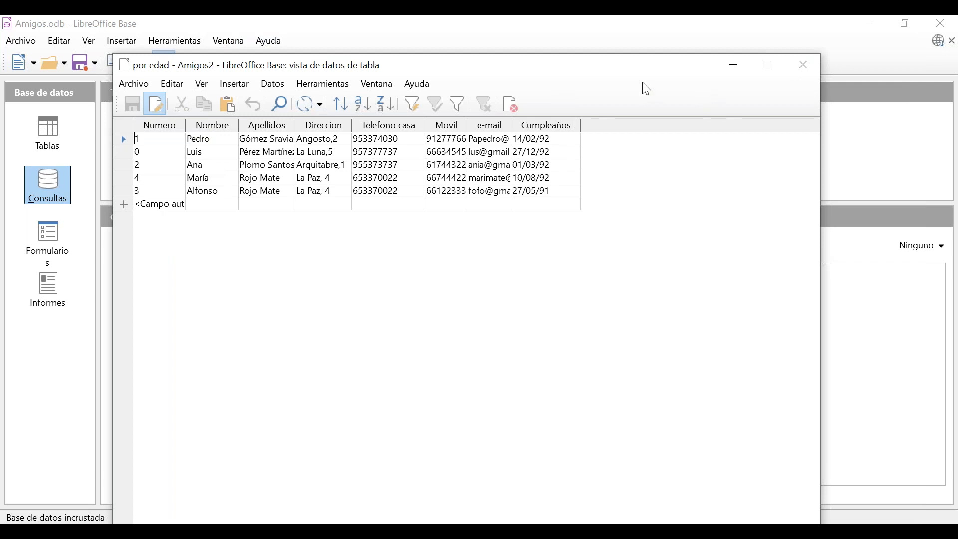
pyautogui.click(803, 65)
pyautogui.rightClick(148, 249)
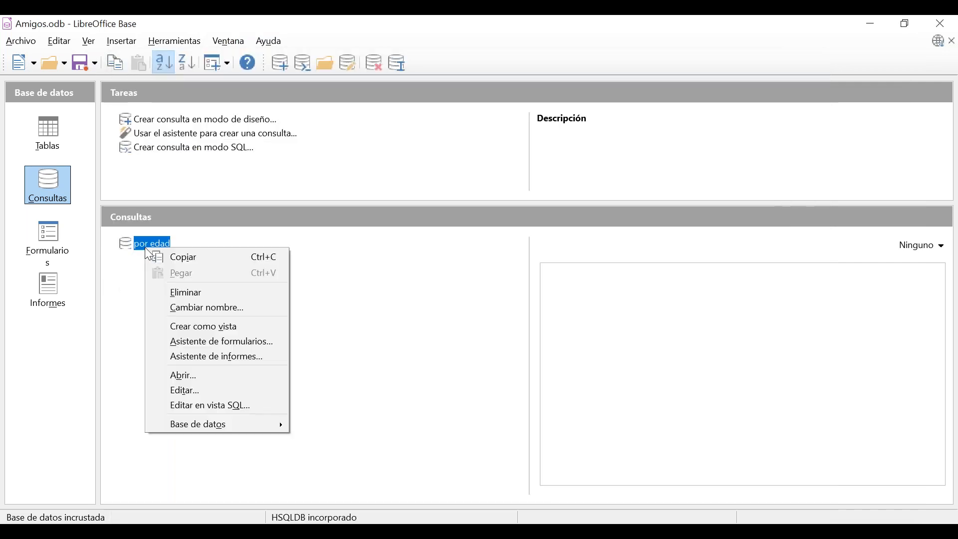
pyautogui.click(172, 385)
pyautogui.moveTo(589, 129); pyautogui.dragTo(432, 129)
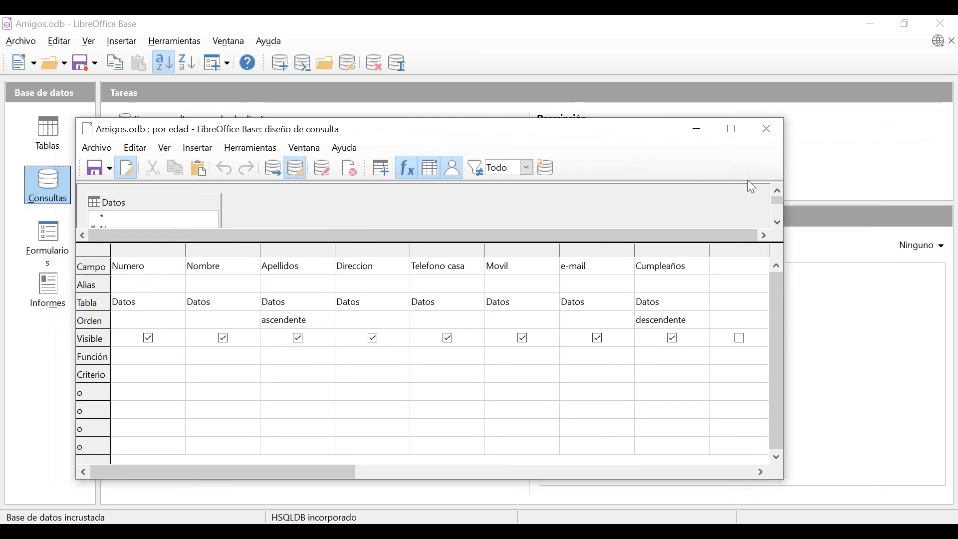
pyautogui.click(771, 132)
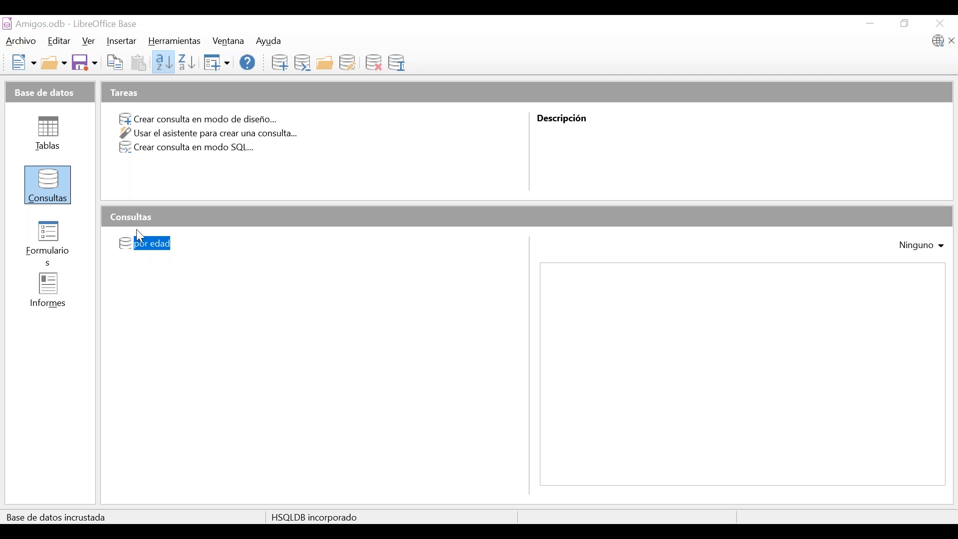
# Launch 'Crear un formulario mediante el asistente' from Formularios and dismiss the tip dialog.
pyautogui.click(61, 248)
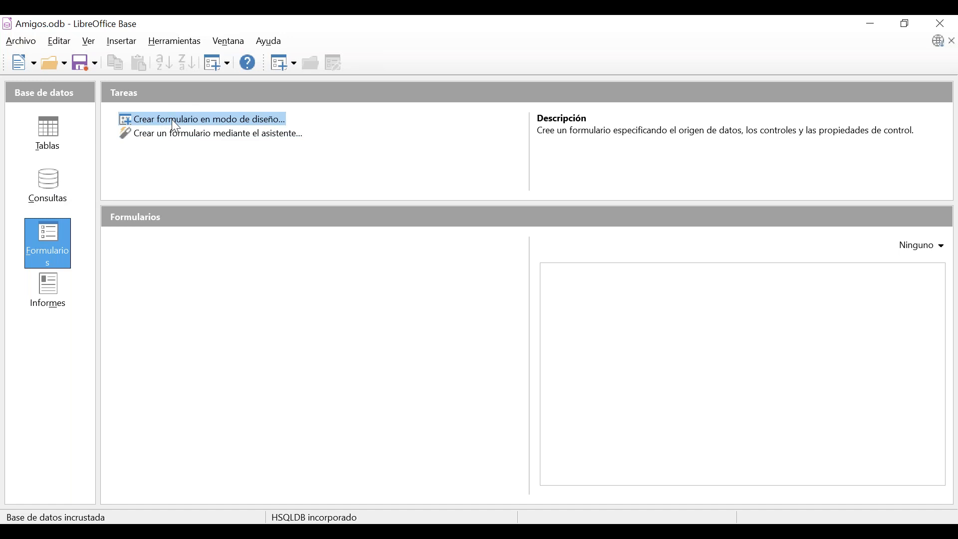
pyautogui.click(194, 136)
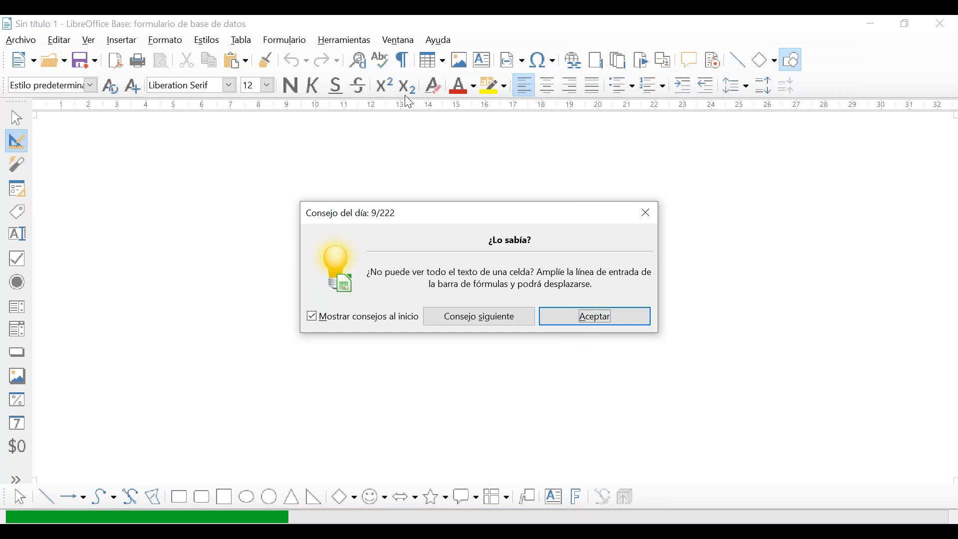
pyautogui.click(646, 214)
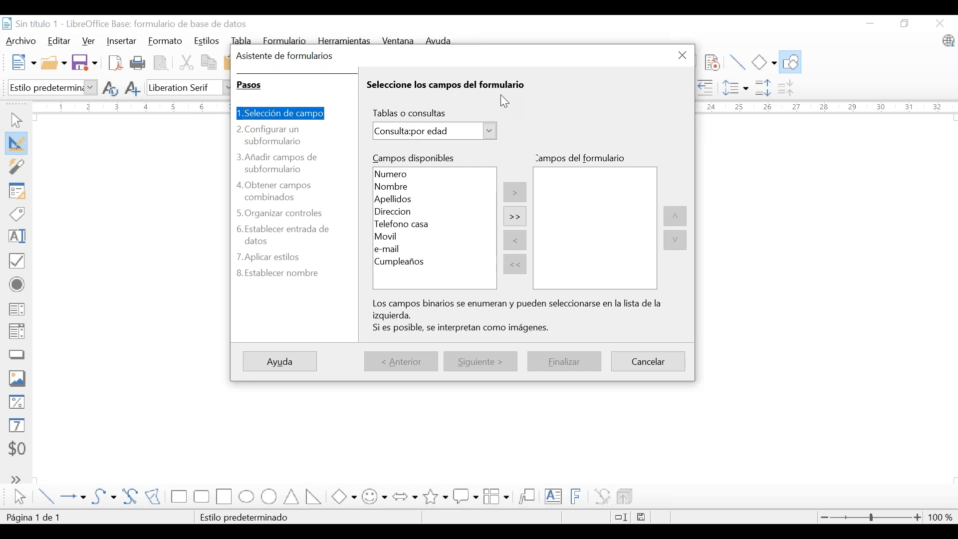
pyautogui.click(488, 133)
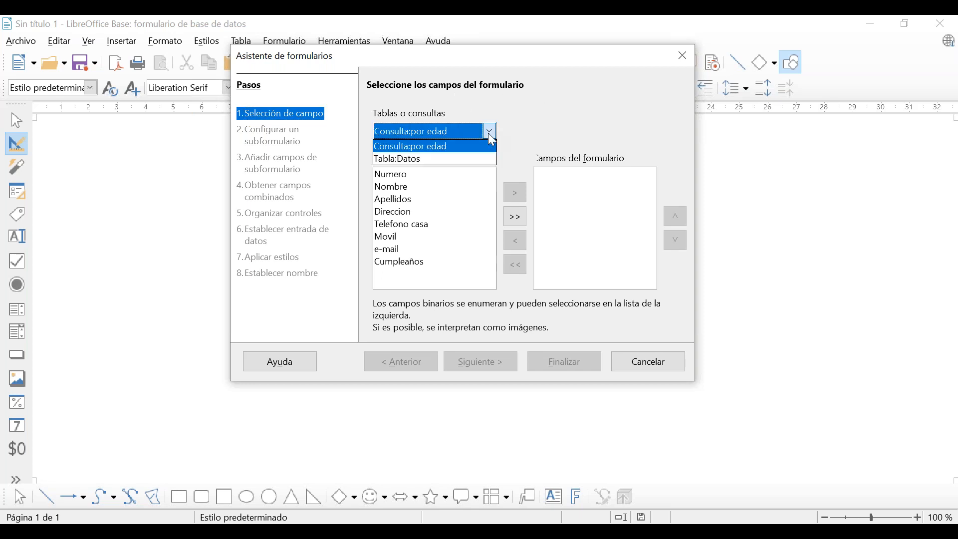
# Choose Consulta: por edad as the source and move all eight fields into the form.
pyautogui.click(455, 150)
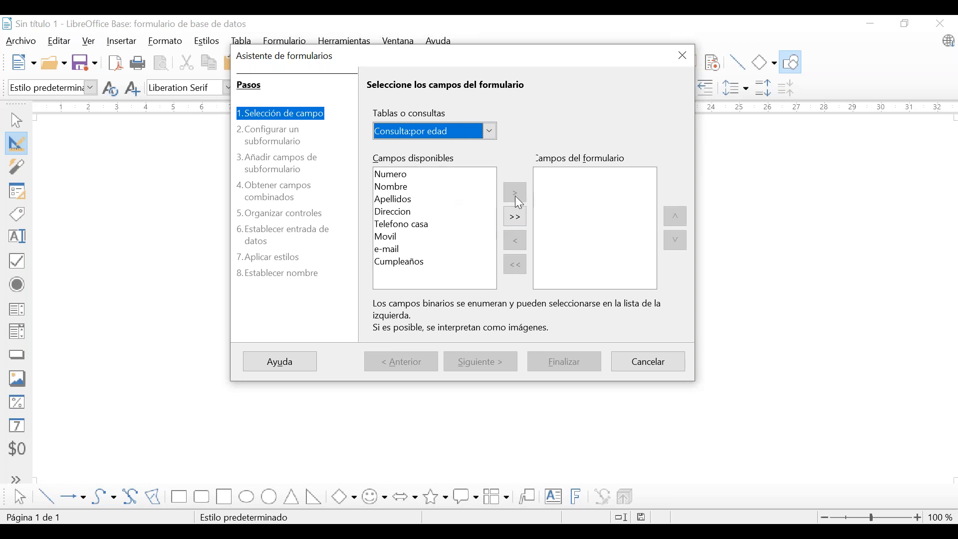
pyautogui.click(387, 176)
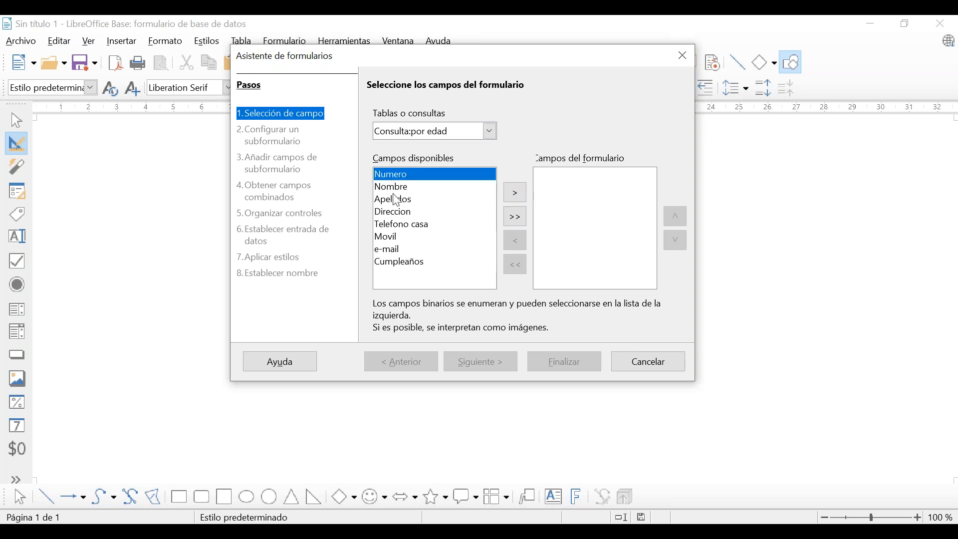
pyautogui.click(517, 228)
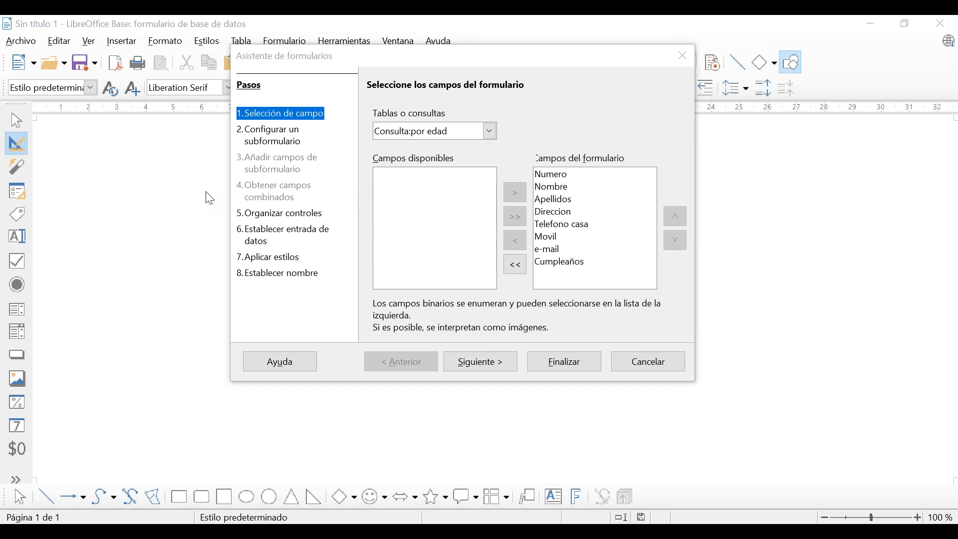
pyautogui.click(489, 133)
pyautogui.click(489, 133)
pyautogui.click(490, 133)
pyautogui.click(487, 132)
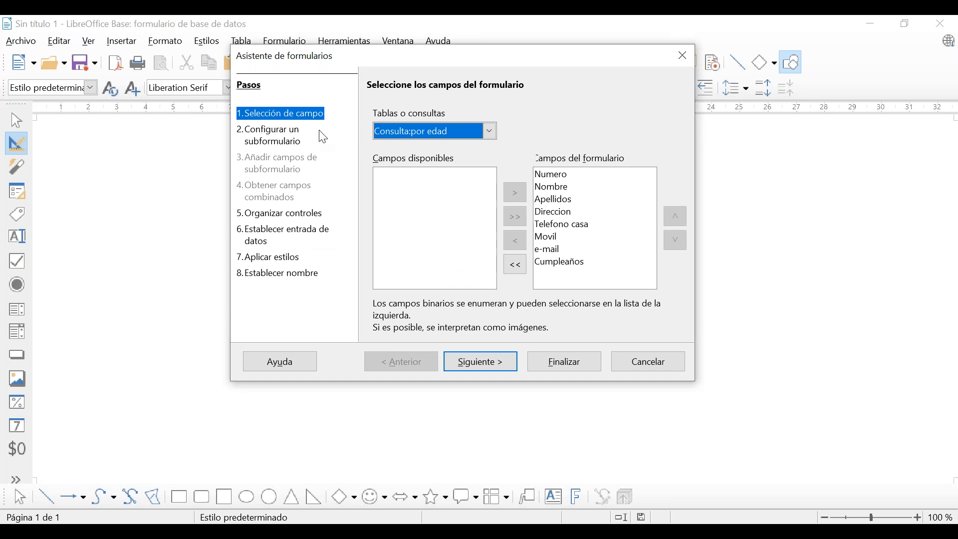
pyautogui.click(491, 131)
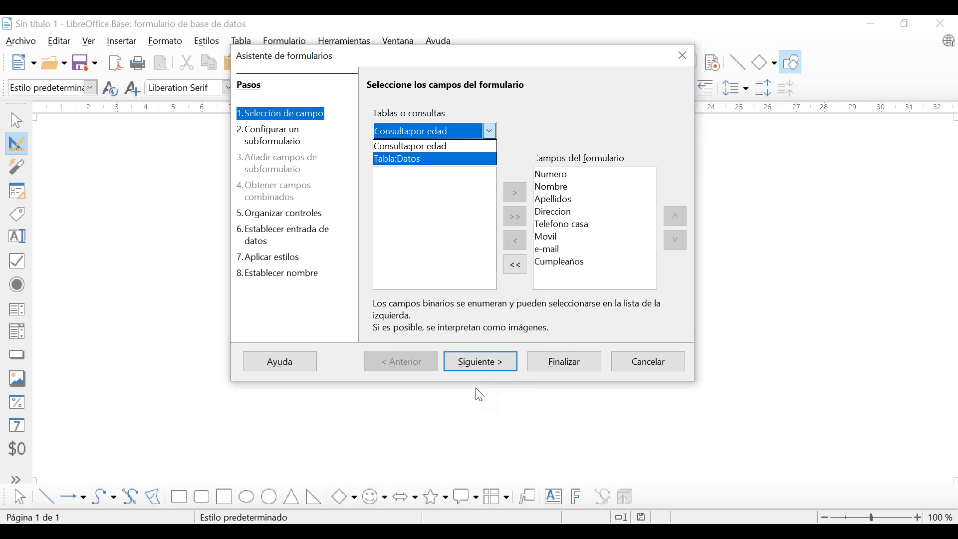
pyautogui.click(498, 364)
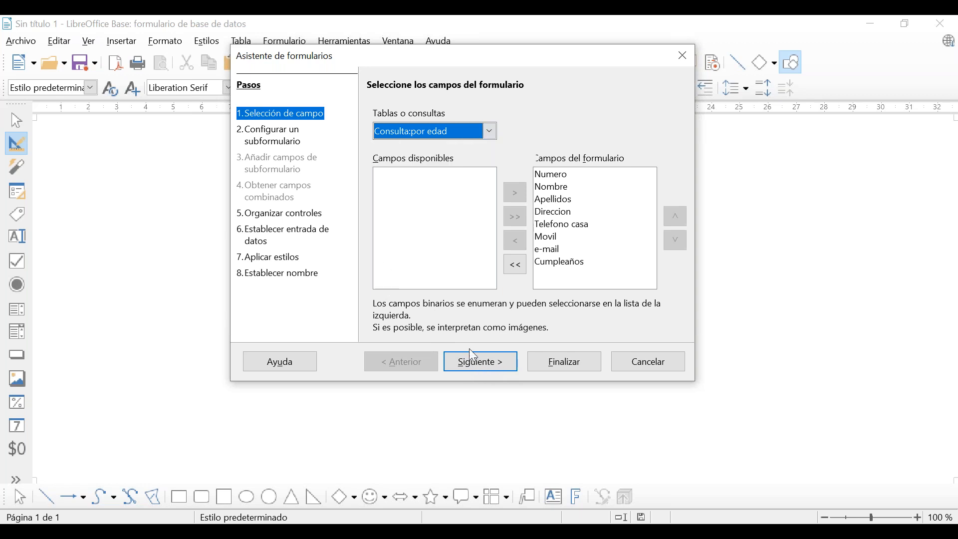
# Advance past the subform step with Agregar subformulario left unchecked.
pyautogui.click(473, 364)
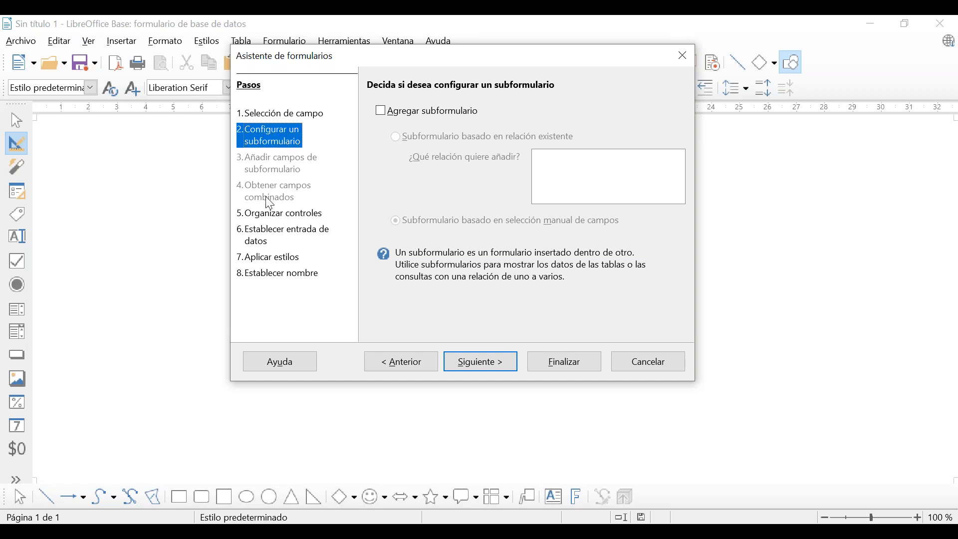
# Compare the control layouts and pick 'En bloques - Etiquetas arriba'.
pyautogui.click(481, 361)
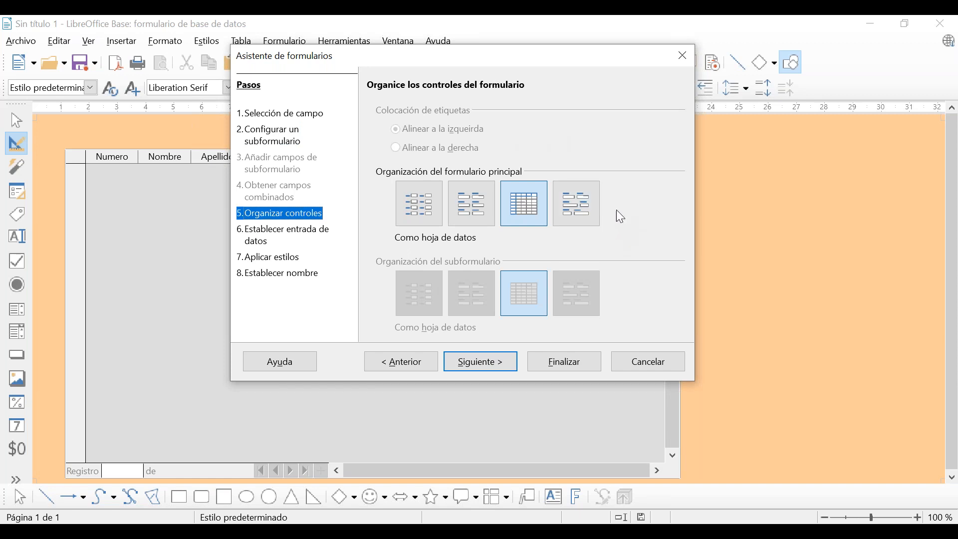
pyautogui.click(575, 218)
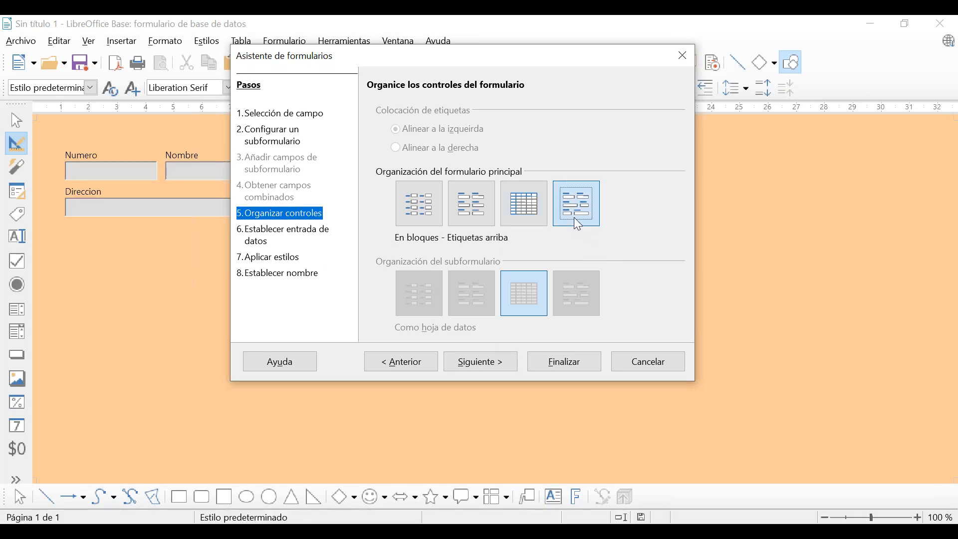
pyautogui.moveTo(445, 85); pyautogui.dragTo(581, 75)
pyautogui.click(693, 211)
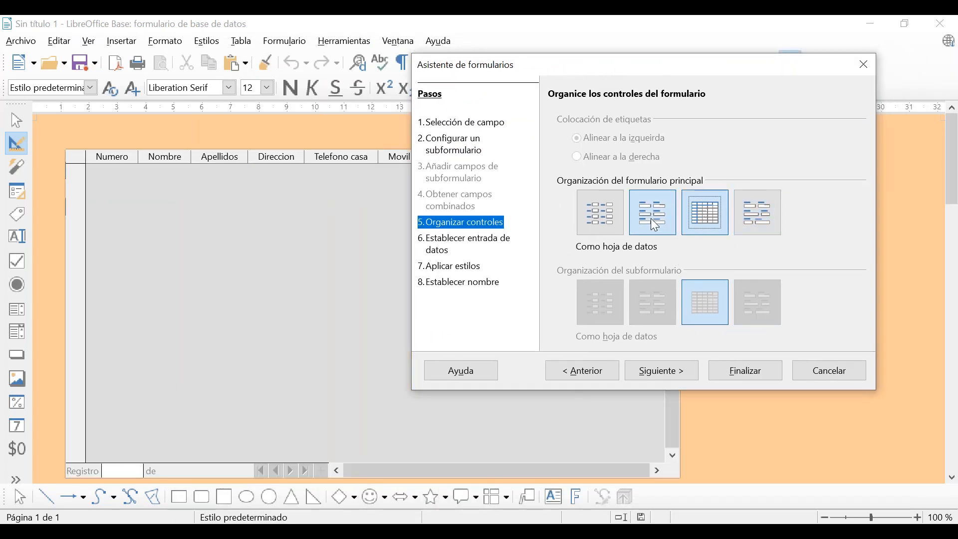
pyautogui.click(594, 229)
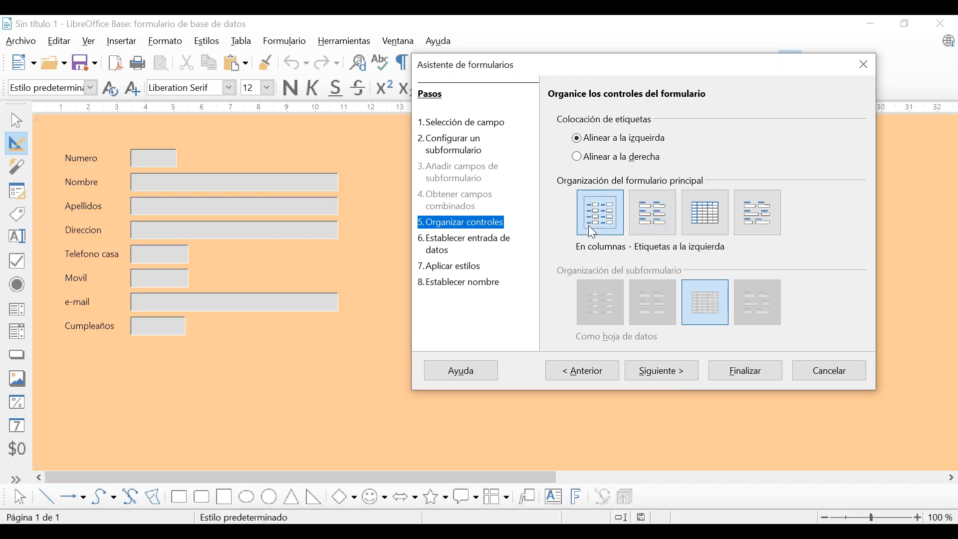
pyautogui.click(759, 226)
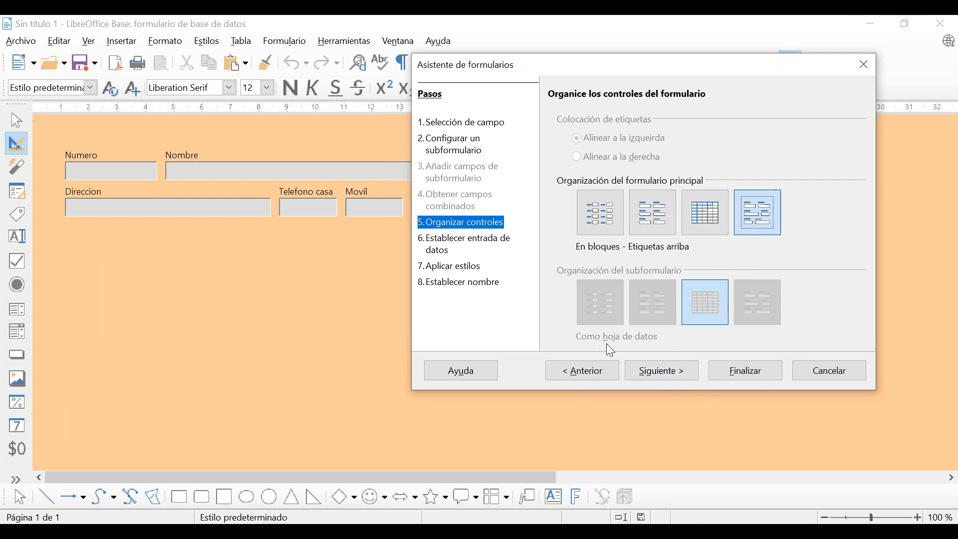
pyautogui.click(676, 378)
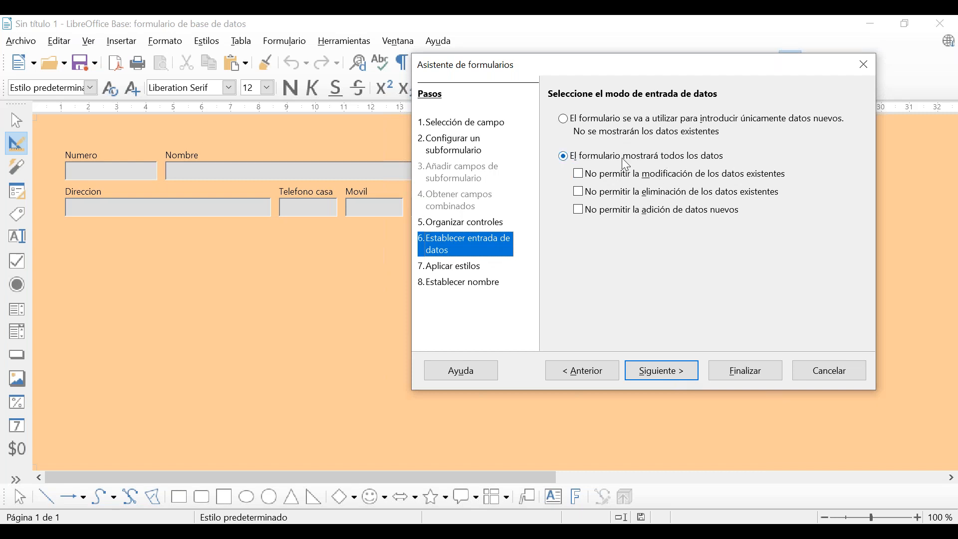
# Preview several colour styles and apply Azul hielo to the form.
pyautogui.click(652, 372)
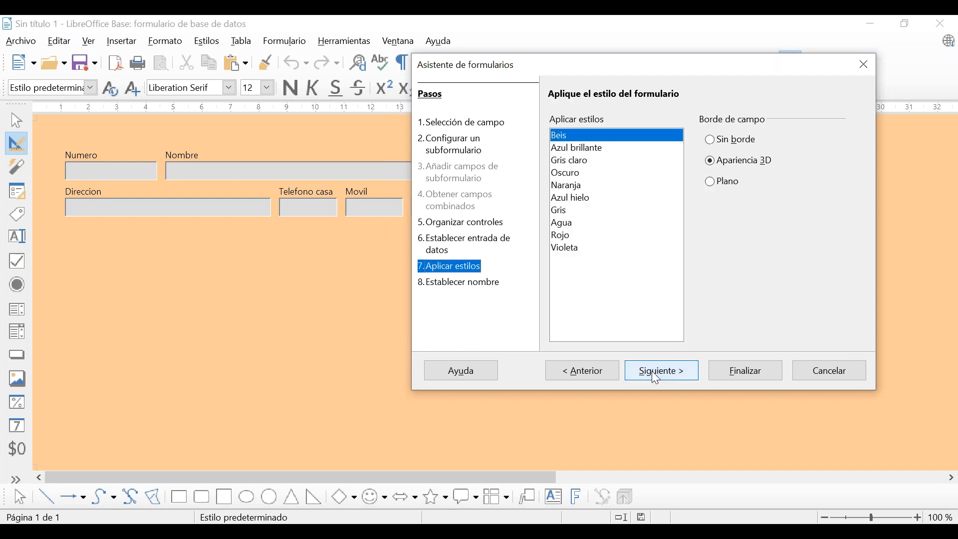
pyautogui.click(571, 149)
pyautogui.click(572, 161)
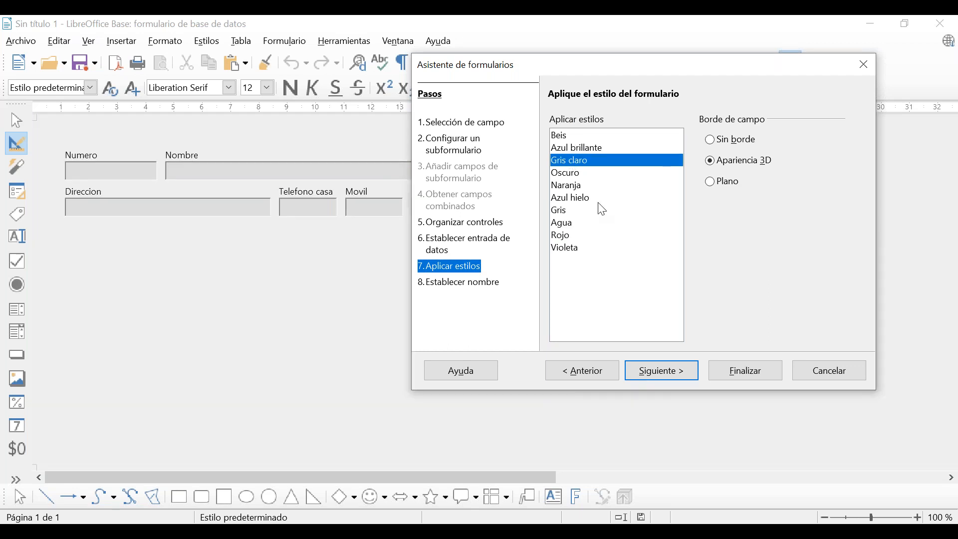
pyautogui.click(573, 176)
pyautogui.click(580, 185)
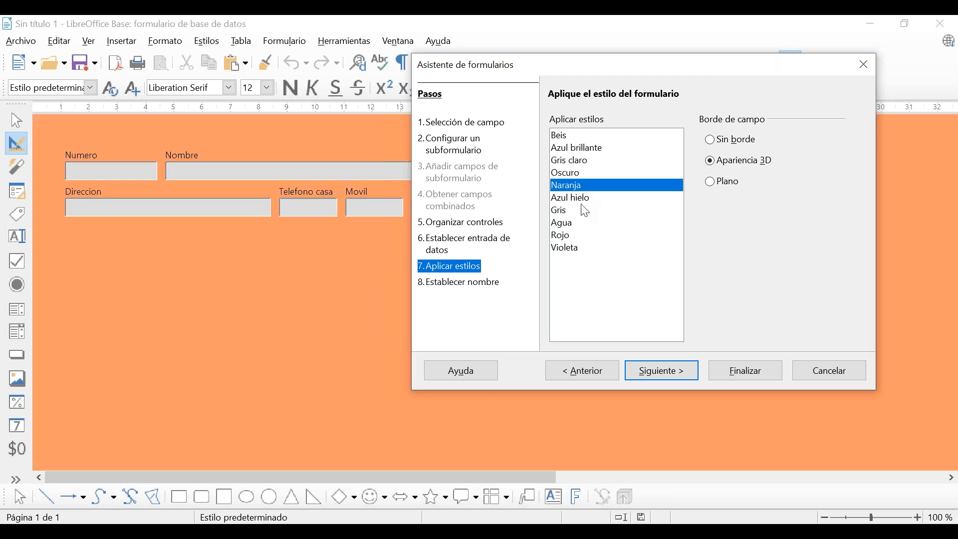
pyautogui.click(583, 200)
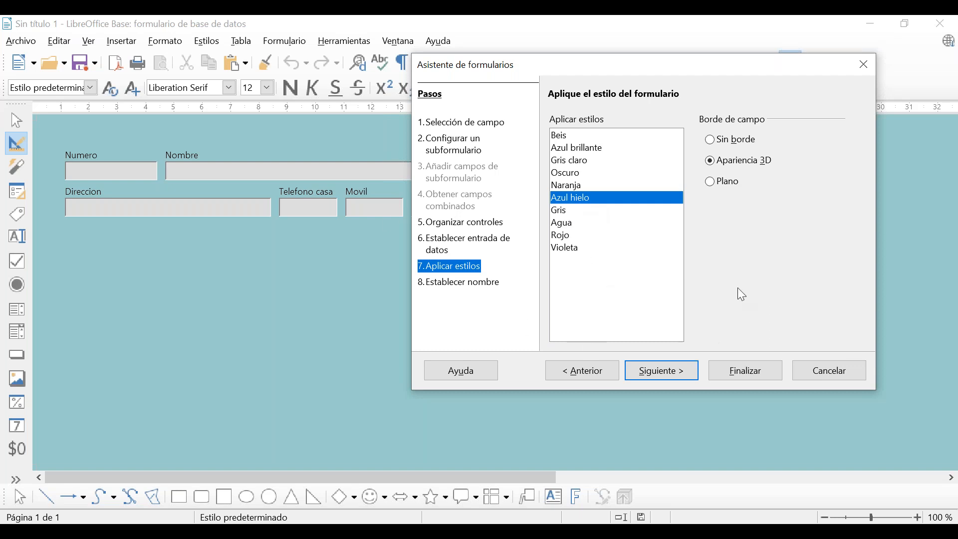
# Try the field border options and keep Apariencia 3D.
pyautogui.click(728, 142)
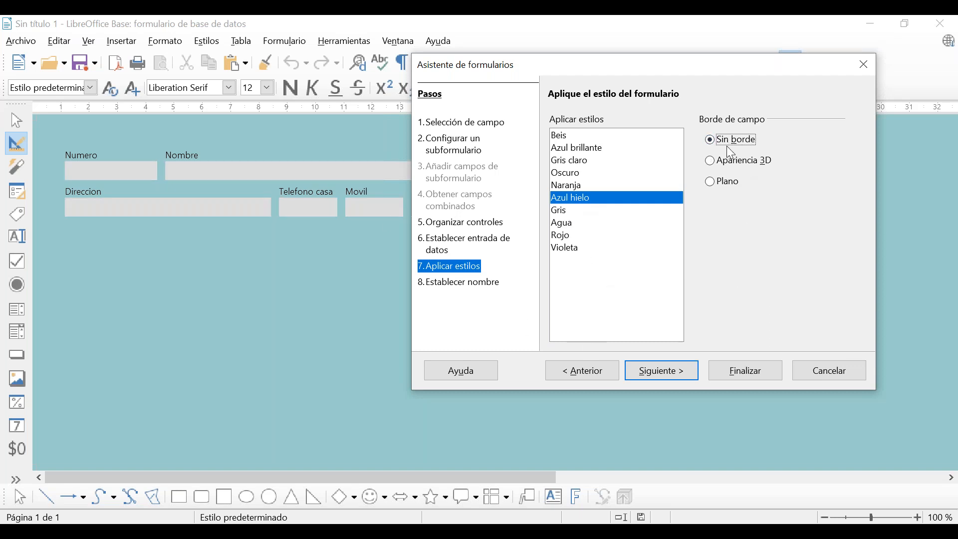
pyautogui.click(713, 163)
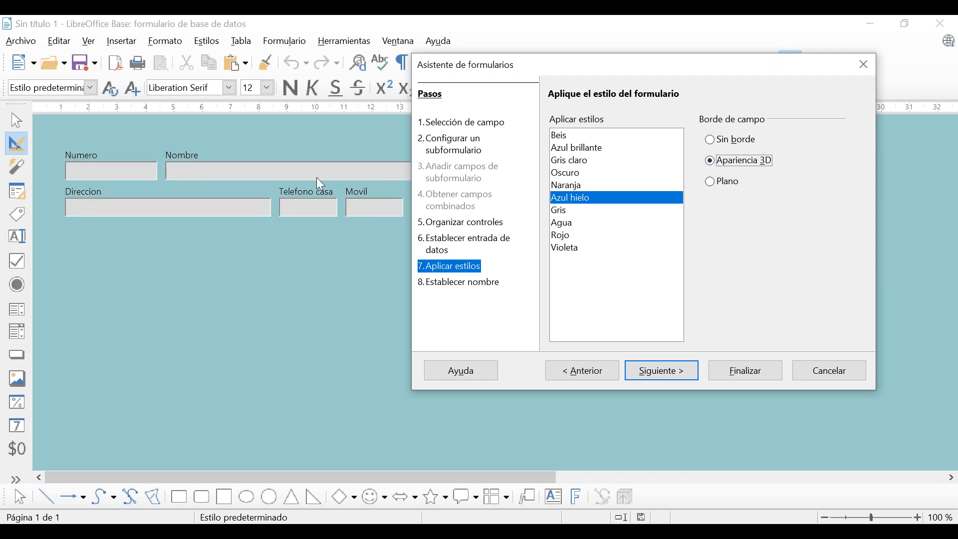
pyautogui.click(711, 182)
pyautogui.click(717, 166)
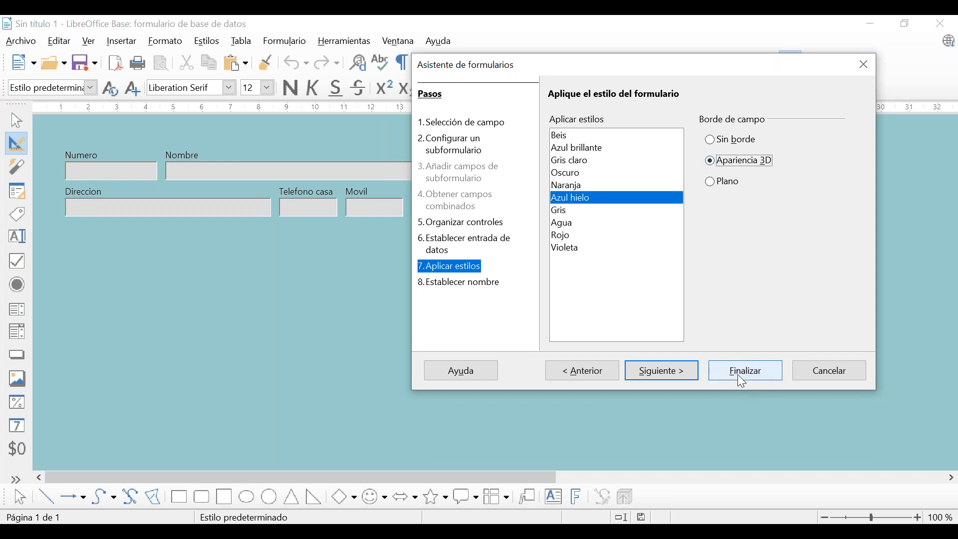
pyautogui.click(658, 374)
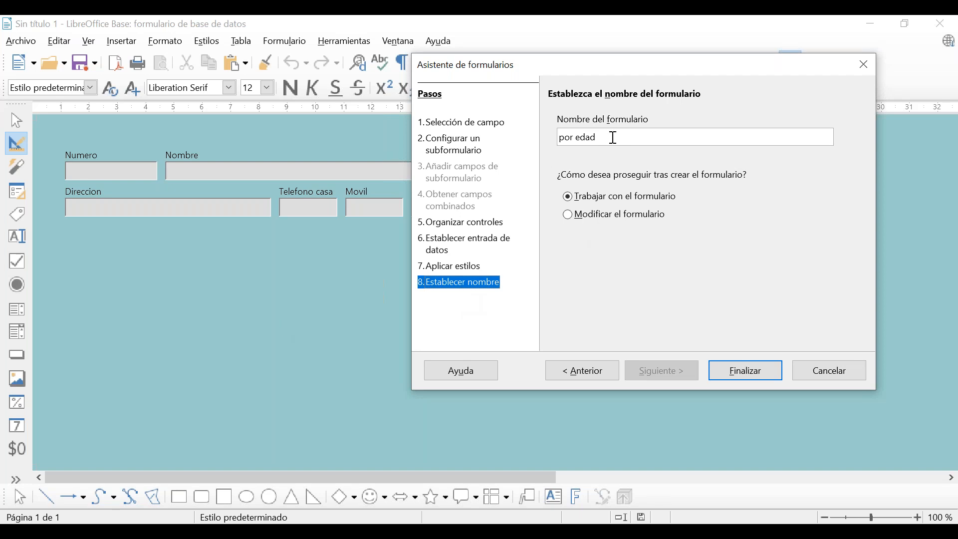
# Rename the form from 'por edad' to Ficha, finish the wizard, and close the opened form.
pyautogui.moveTo(611, 136); pyautogui.dragTo(541, 123)
pyautogui.press('BackSpace')
pyautogui.write('Ficha')
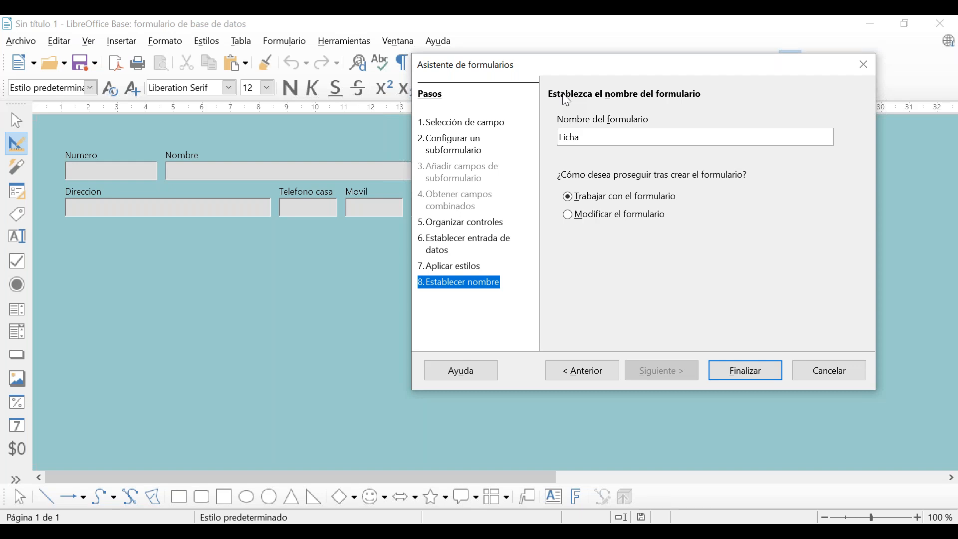
pyautogui.click(740, 374)
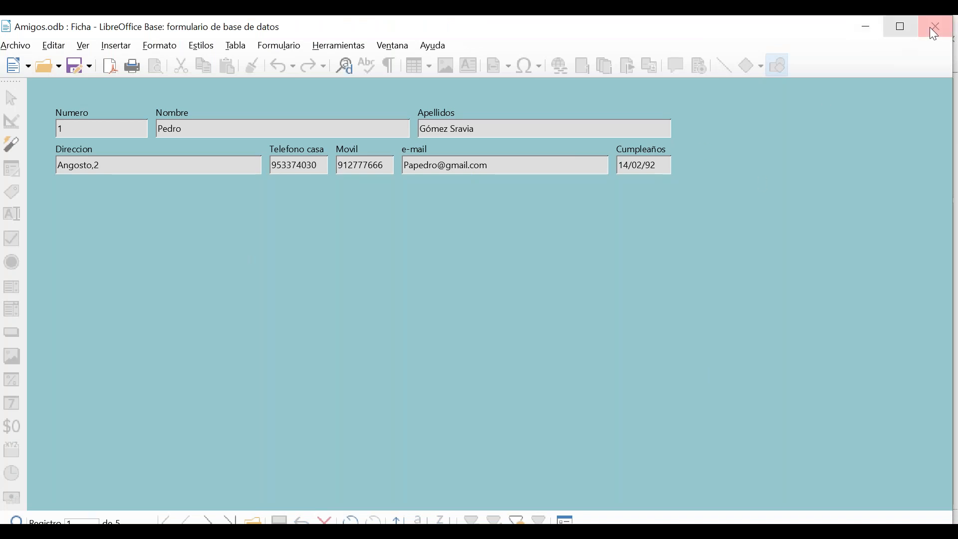
pyautogui.click(952, 30)
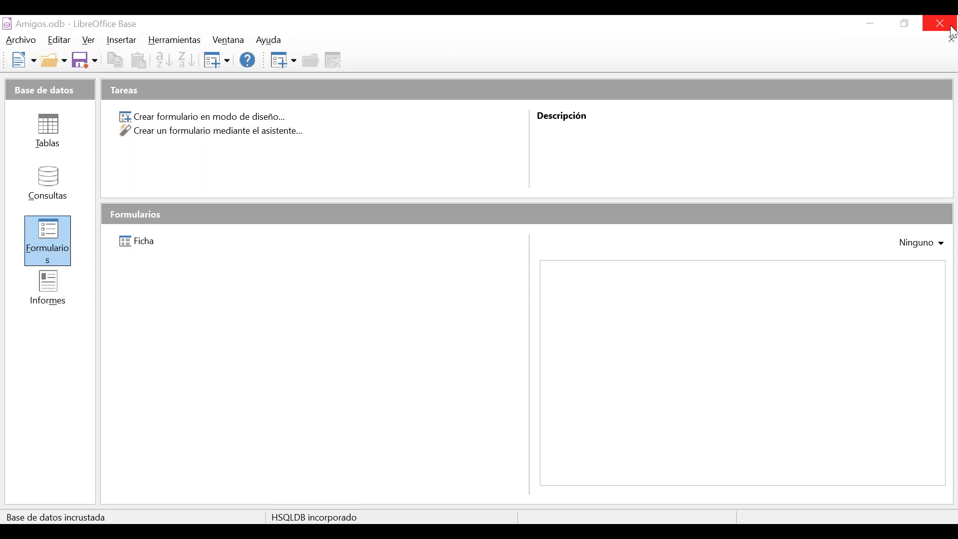
# Reopen the Ficha form from the Formularios list so it shows record 1 of 5.
pyautogui.click(142, 245)
pyautogui.doubleClick(142, 245)
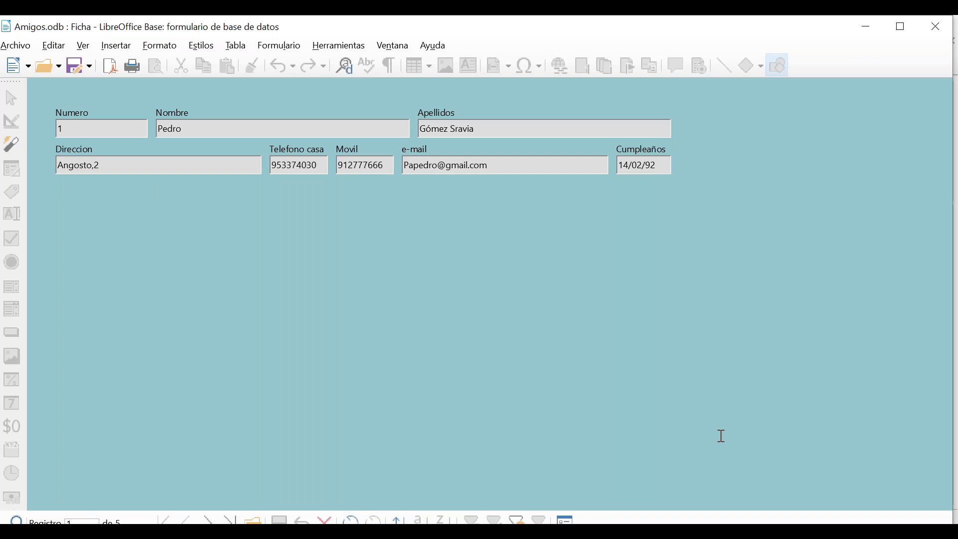
pyautogui.click(867, 25)
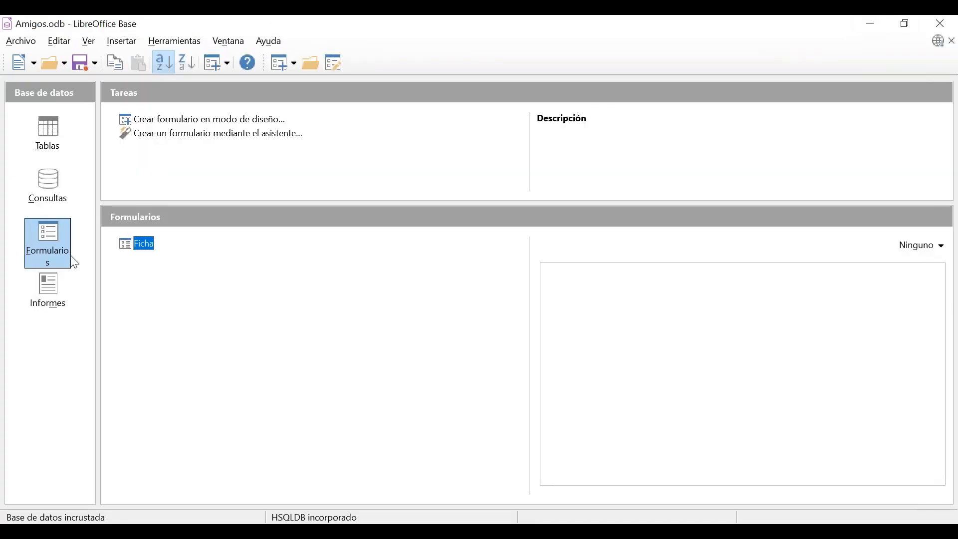
pyautogui.rightClick(142, 247)
pyautogui.click(155, 152)
pyautogui.doubleClick(145, 241)
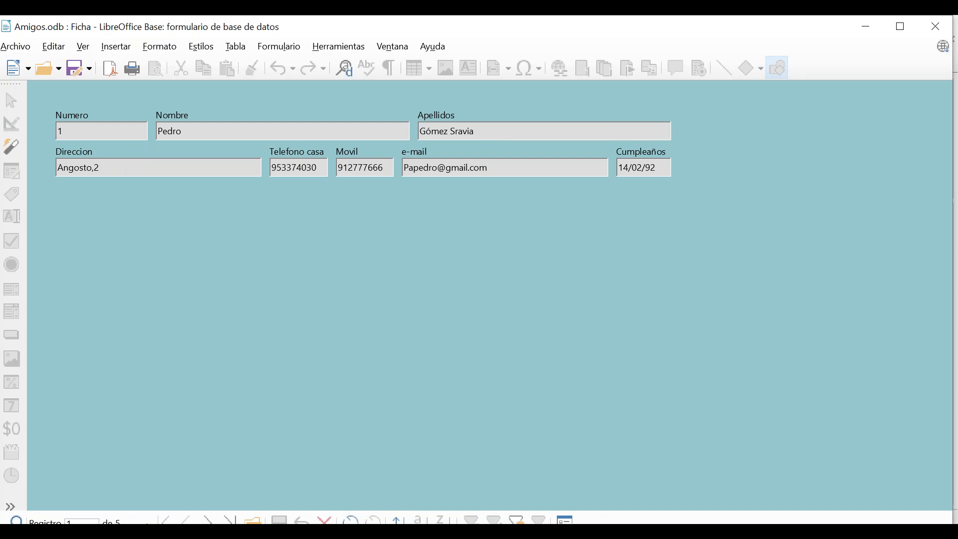
# Browse forward through the five friend records, then back to record 1.
pyautogui.click(207, 520)
pyautogui.click(207, 520)
pyautogui.click(207, 520)
pyautogui.click(208, 520)
pyautogui.click(208, 520)
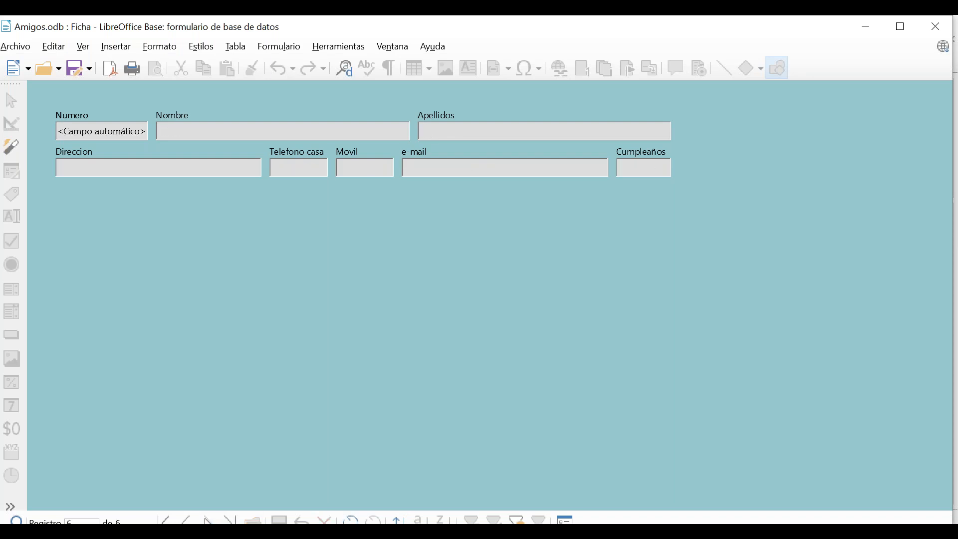
pyautogui.click(189, 521)
pyautogui.click(189, 520)
pyautogui.click(189, 521)
pyautogui.click(190, 521)
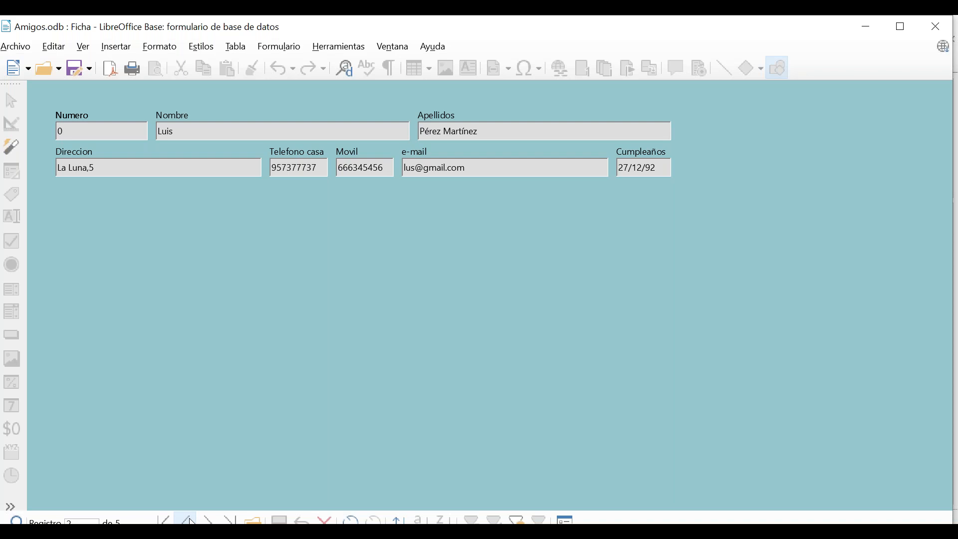
pyautogui.click(190, 521)
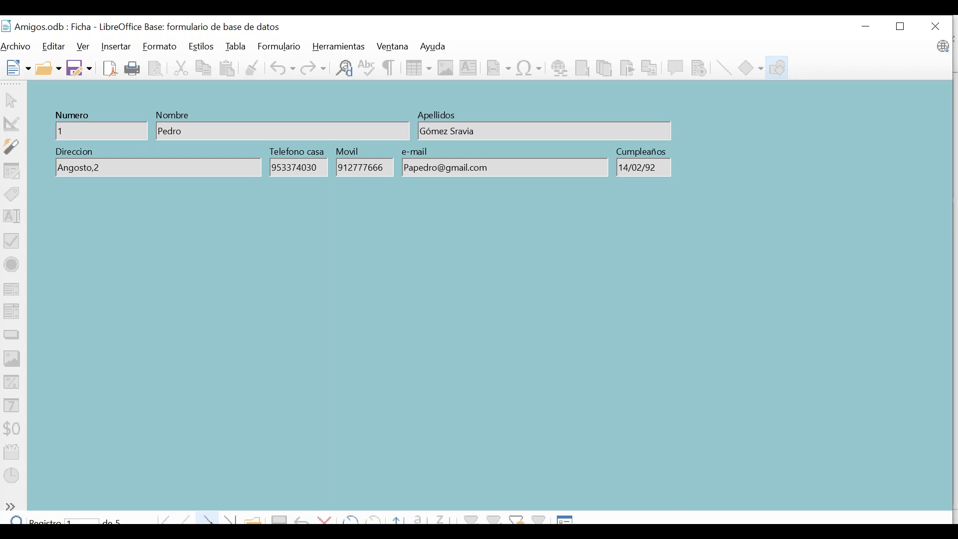
# Advance past record 5 and start a blank new record 6.
pyautogui.click(208, 520)
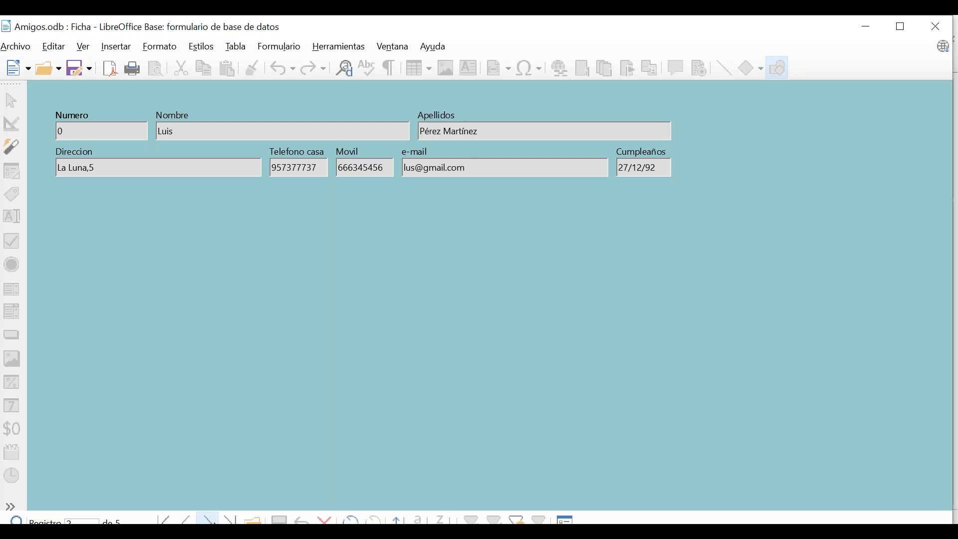
pyautogui.click(209, 521)
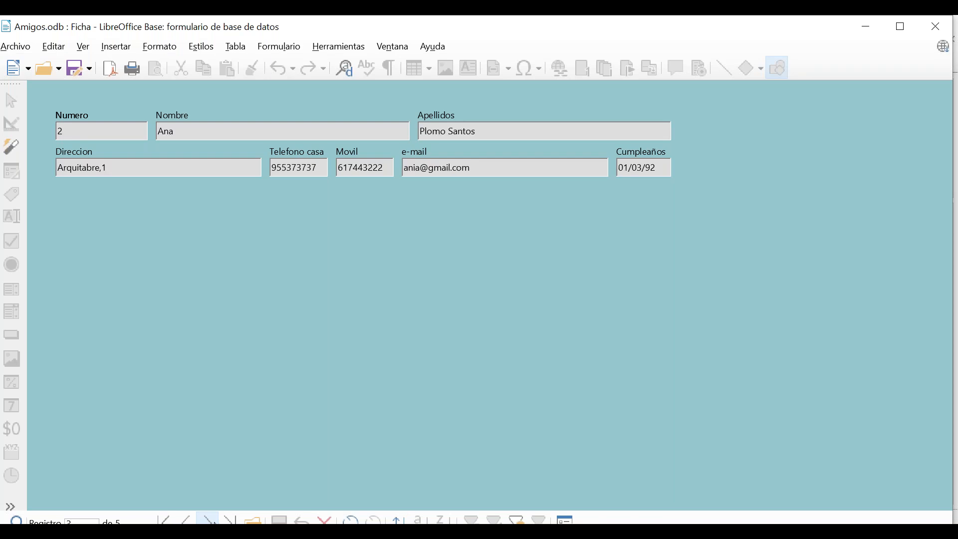
pyautogui.click(209, 520)
pyautogui.click(208, 520)
pyautogui.click(209, 521)
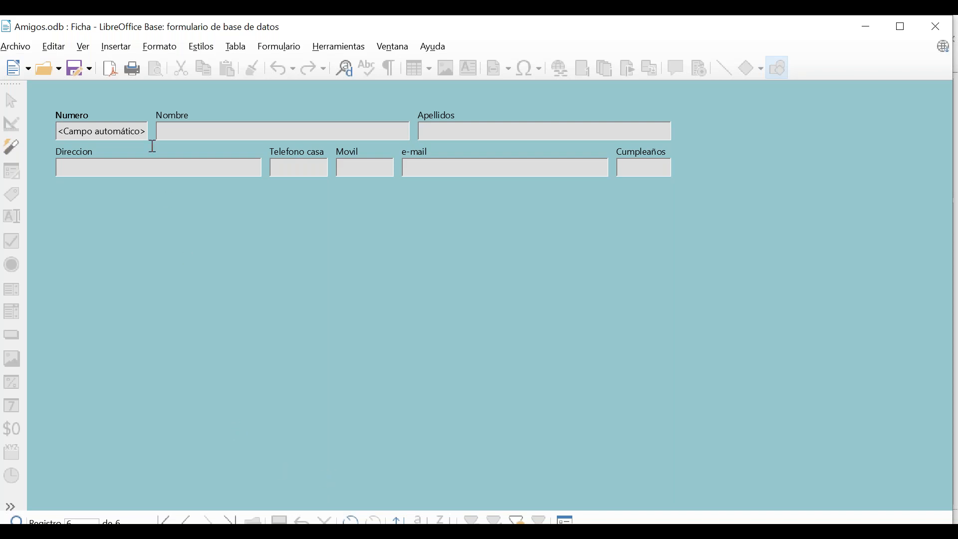
pyautogui.click(188, 520)
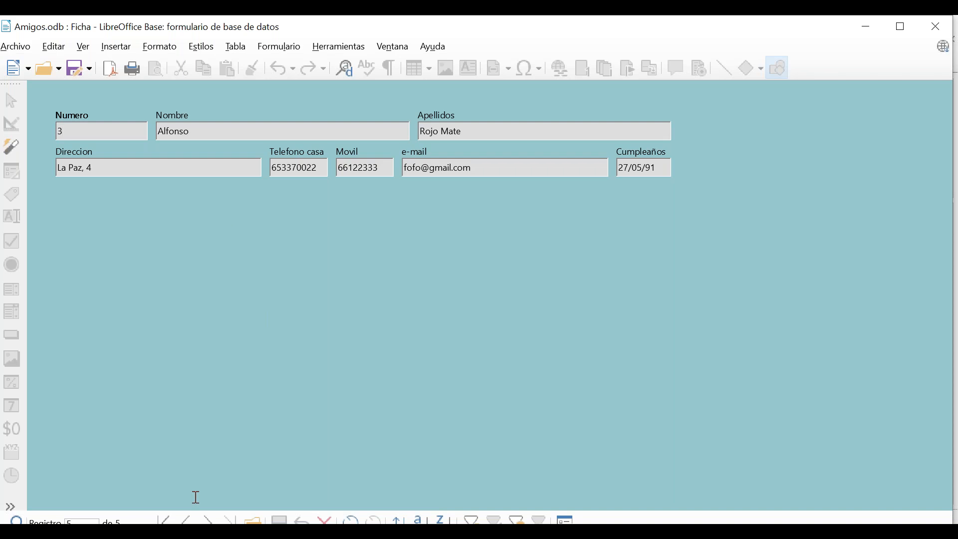
pyautogui.click(259, 522)
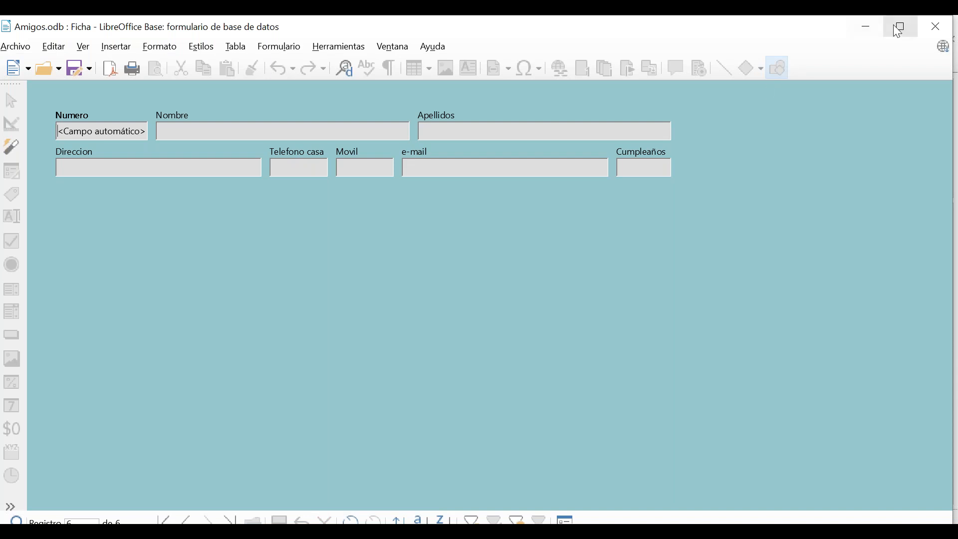
pyautogui.moveTo(742, 17); pyautogui.dragTo(727, 39)
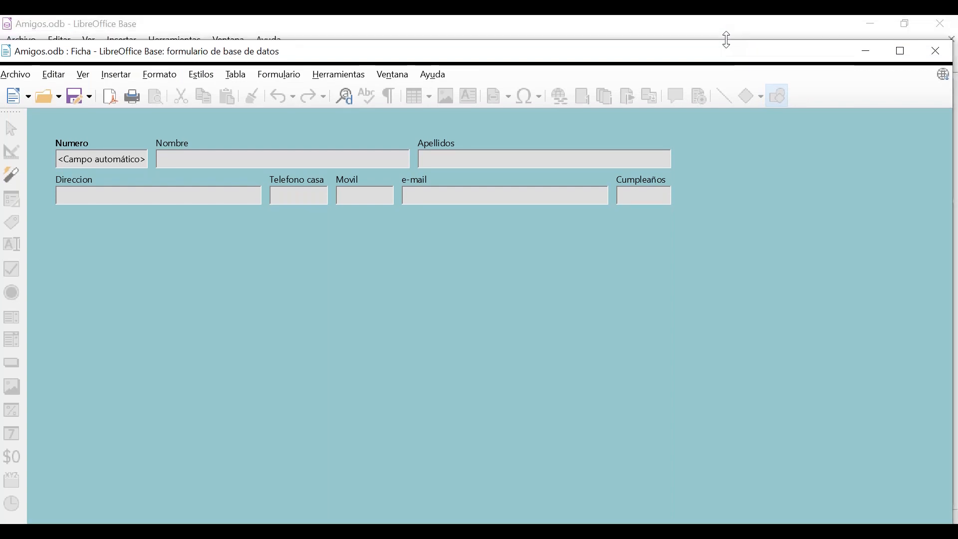
pyautogui.moveTo(678, 59); pyautogui.dragTo(684, 35)
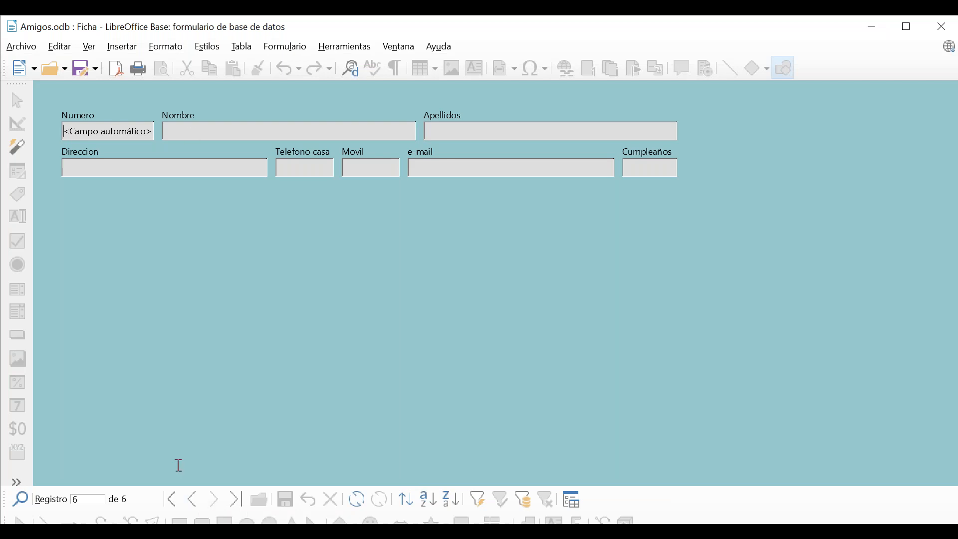
pyautogui.click(186, 500)
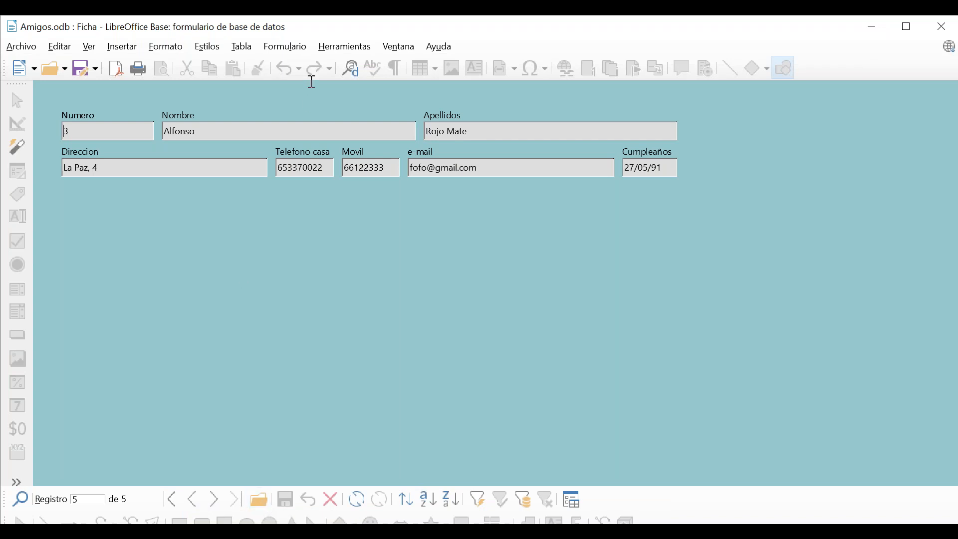
pyautogui.moveTo(334, 18); pyautogui.dragTo(335, 35)
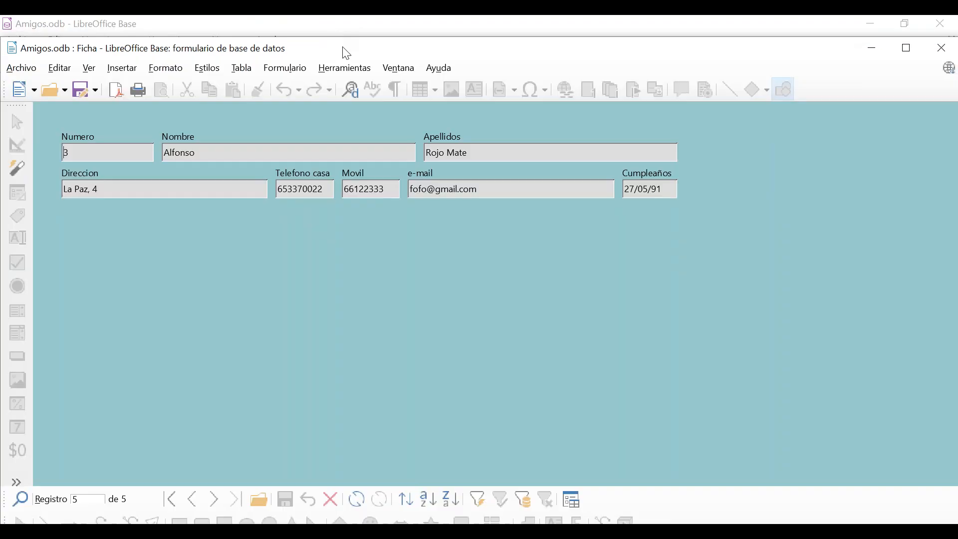
pyautogui.doubleClick(342, 40)
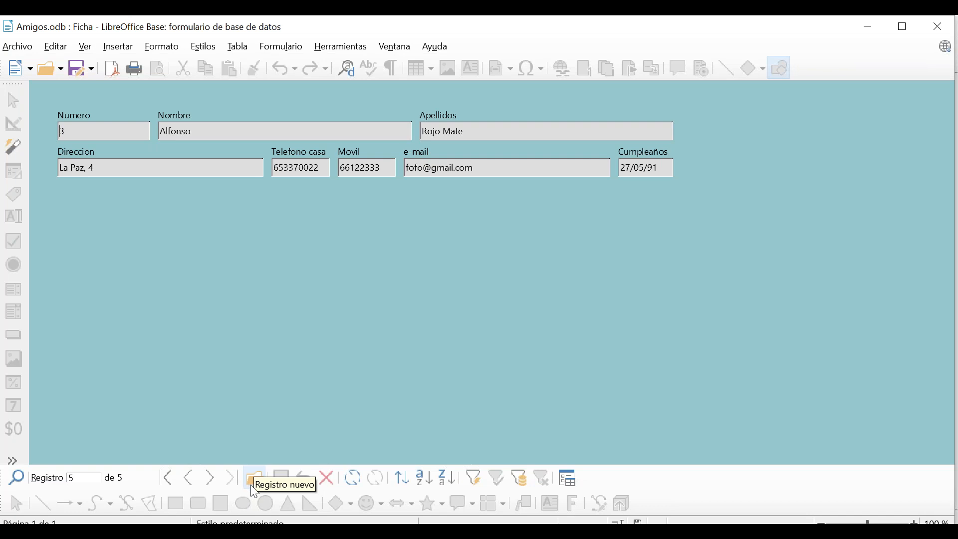
pyautogui.click(185, 480)
pyautogui.click(185, 480)
pyautogui.click(185, 480)
pyautogui.click(187, 481)
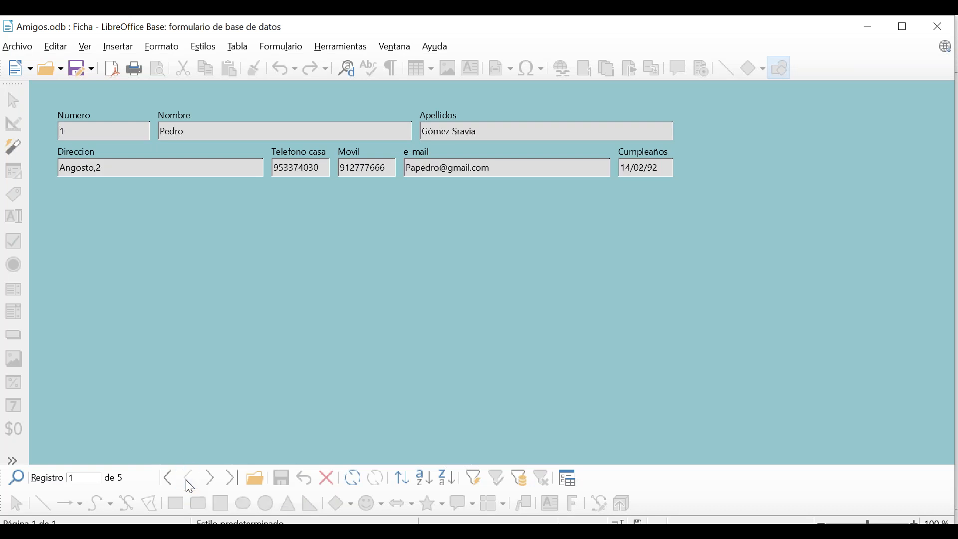
pyautogui.click(212, 480)
pyautogui.click(213, 480)
pyautogui.click(212, 480)
pyautogui.click(212, 480)
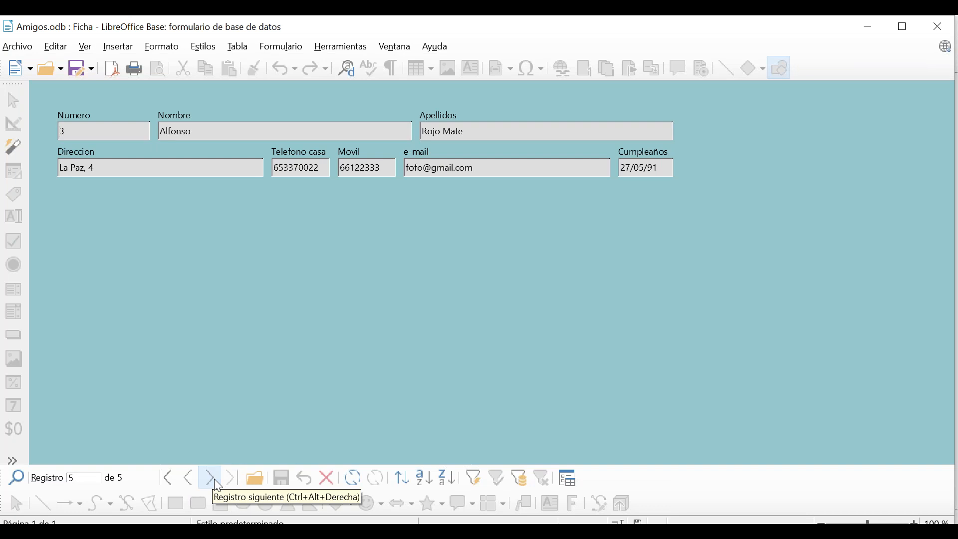
pyautogui.click(212, 480)
pyautogui.click(189, 479)
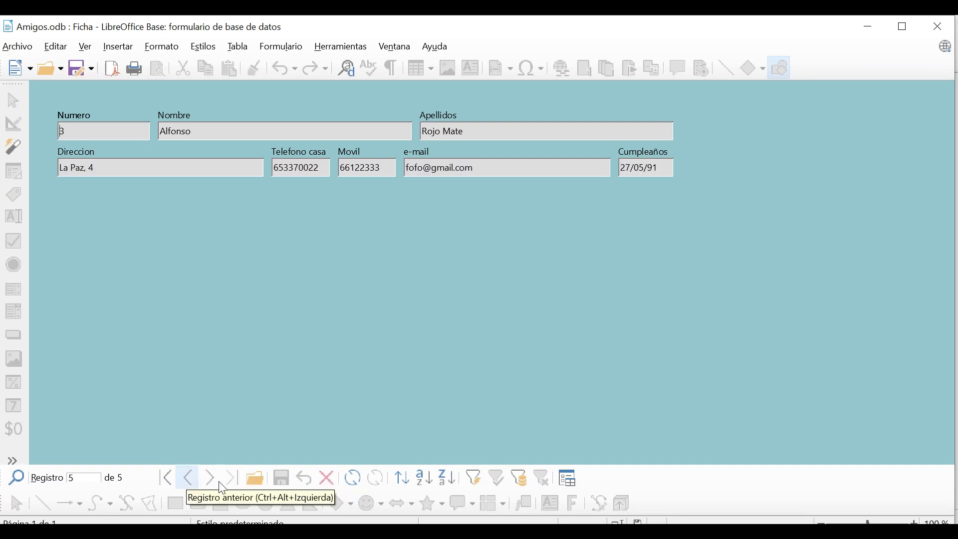
pyautogui.click(255, 479)
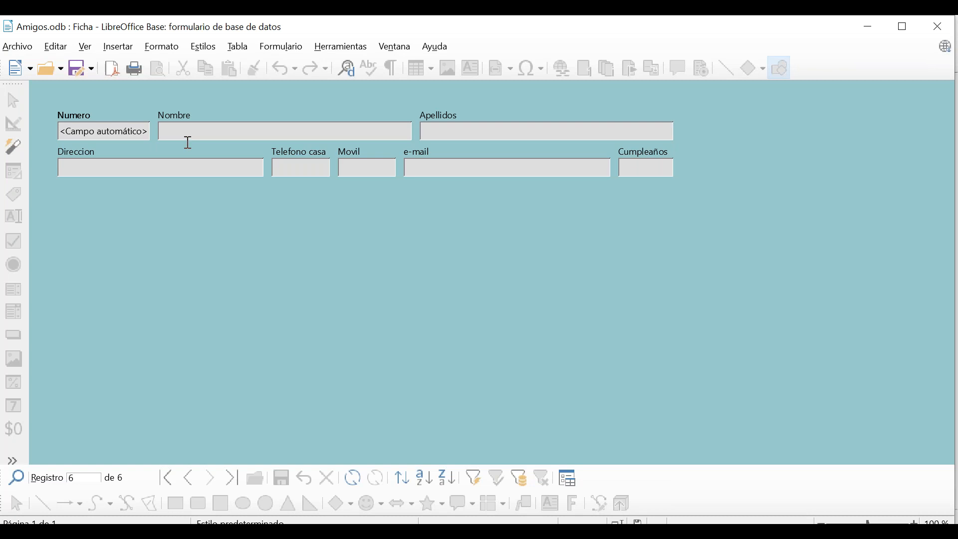
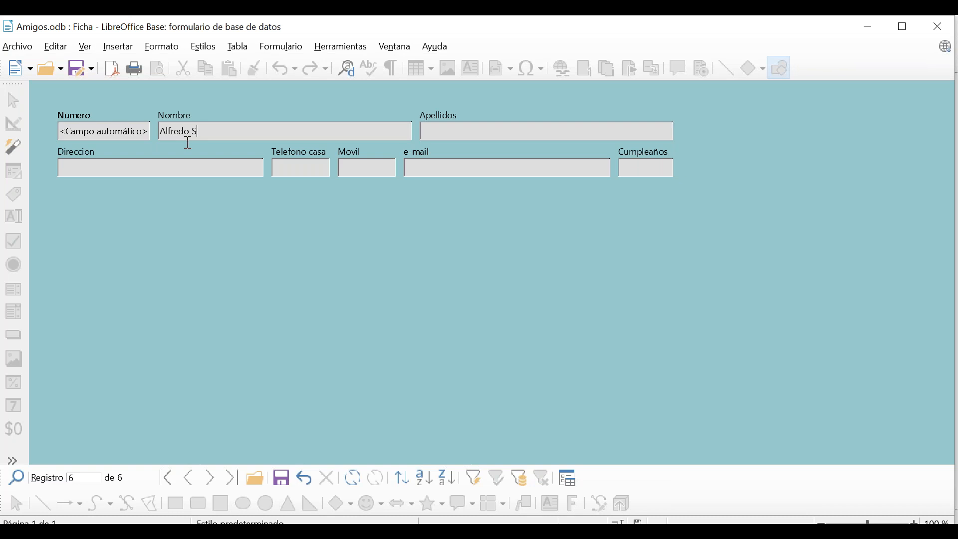
# Enter the new friend's name, surnames, address, phones, e-mail and birthday, then save the record.
pyautogui.press('Tab')
pyautogui.press('Tab')
pyautogui.write('Laso')
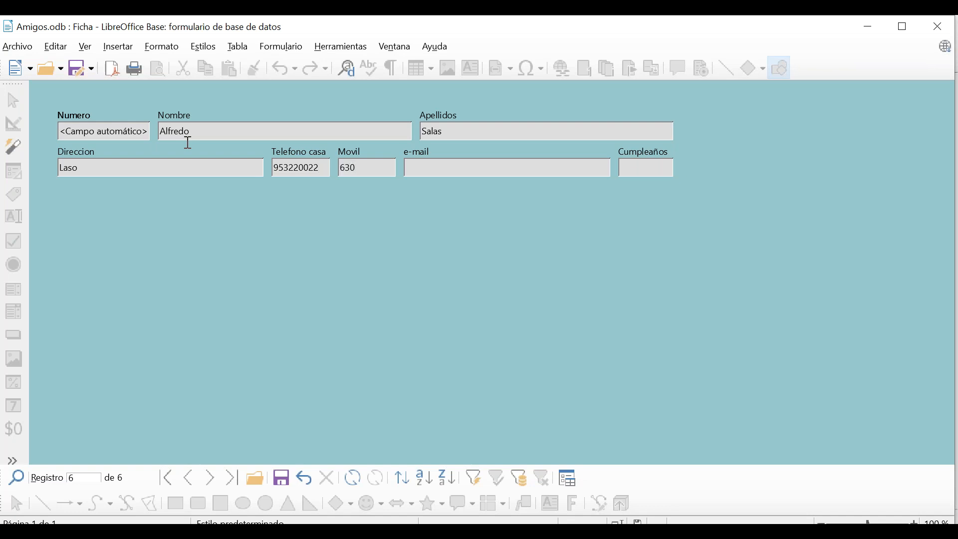
pyautogui.press('Tab')
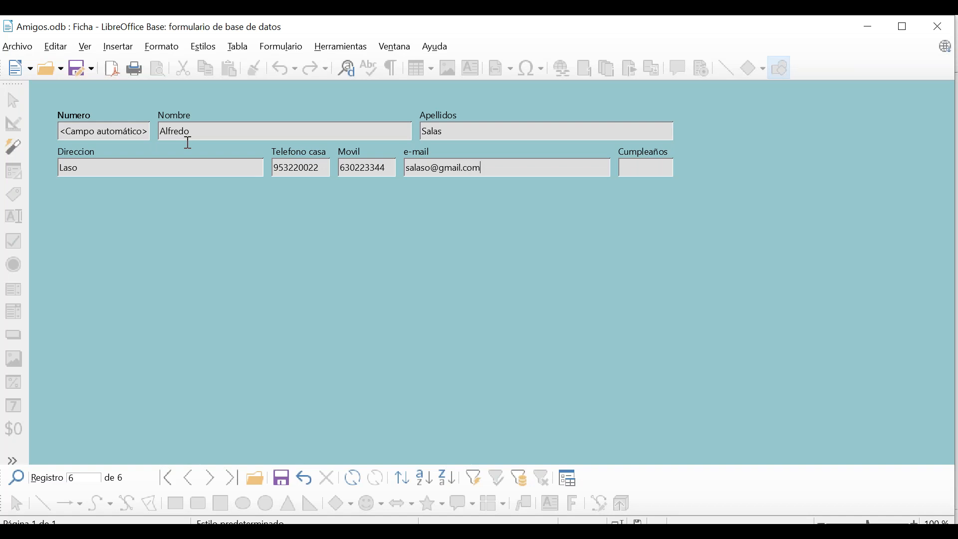
pyautogui.write('22/10/90')
pyautogui.click(280, 482)
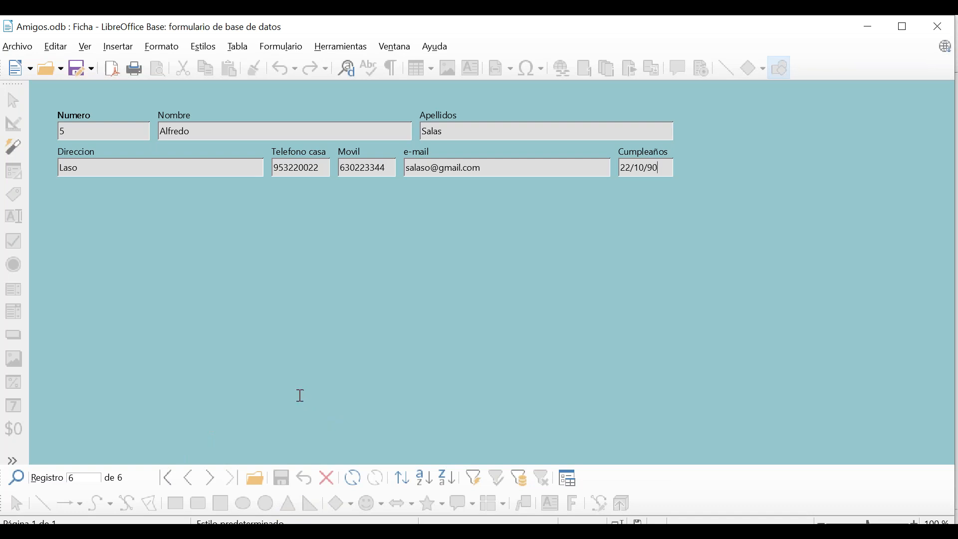
# Close the form, check the new friend's row in the Datos table, then return to Formularios.
pyautogui.click(931, 30)
pyautogui.click(41, 140)
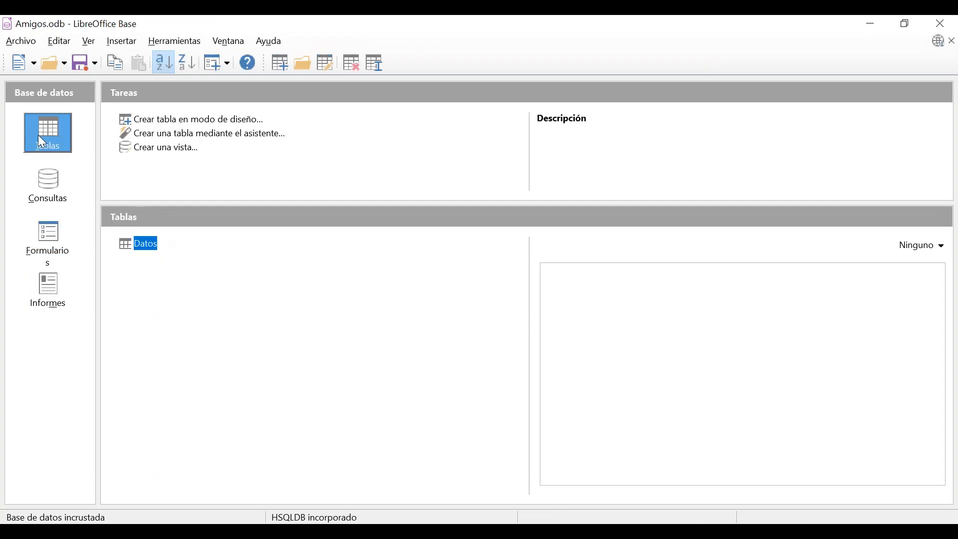
pyautogui.doubleClick(144, 245)
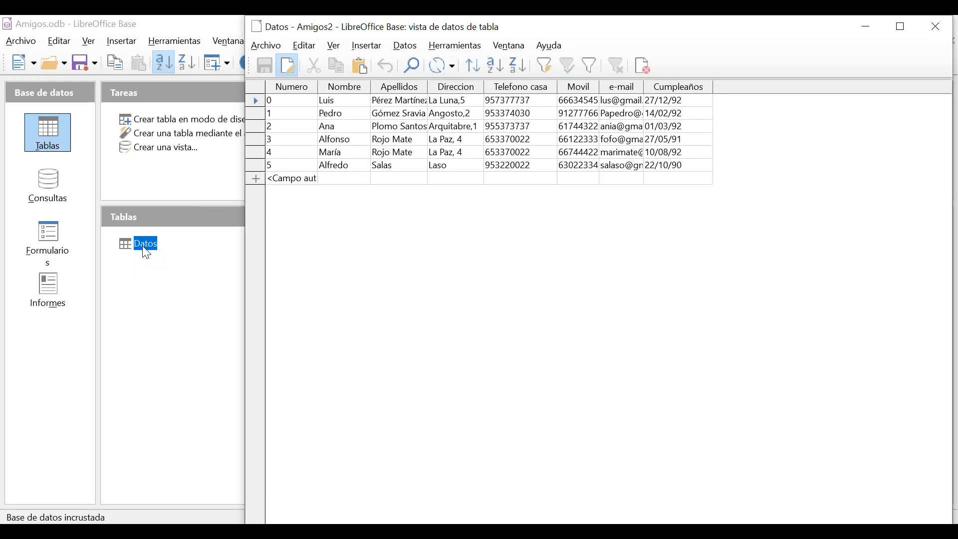
pyautogui.click(355, 168)
pyautogui.click(391, 169)
pyautogui.click(454, 167)
pyautogui.click(513, 168)
pyautogui.click(584, 168)
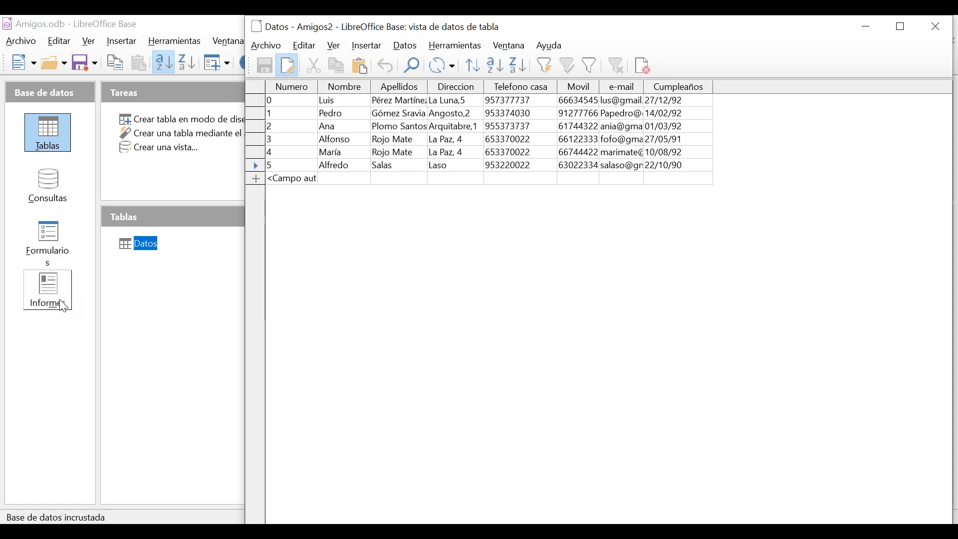
pyautogui.click(61, 253)
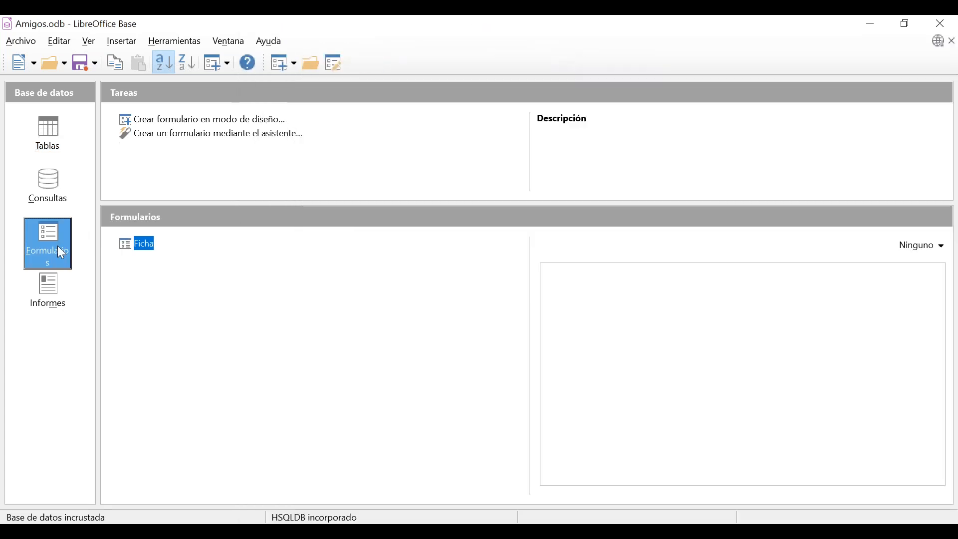
pyautogui.doubleClick(150, 251)
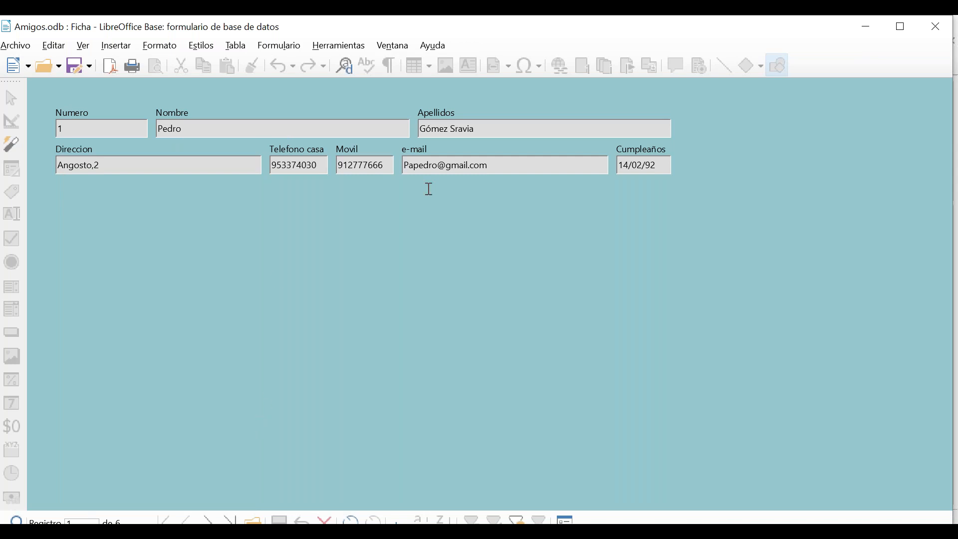
pyautogui.click(936, 26)
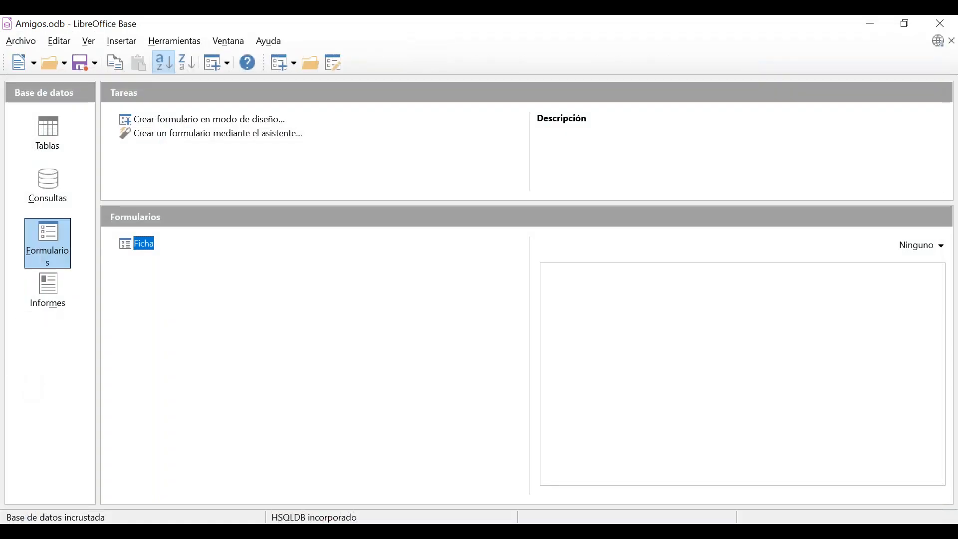
# Start the Report Wizard from the Informes section.
pyautogui.click(42, 301)
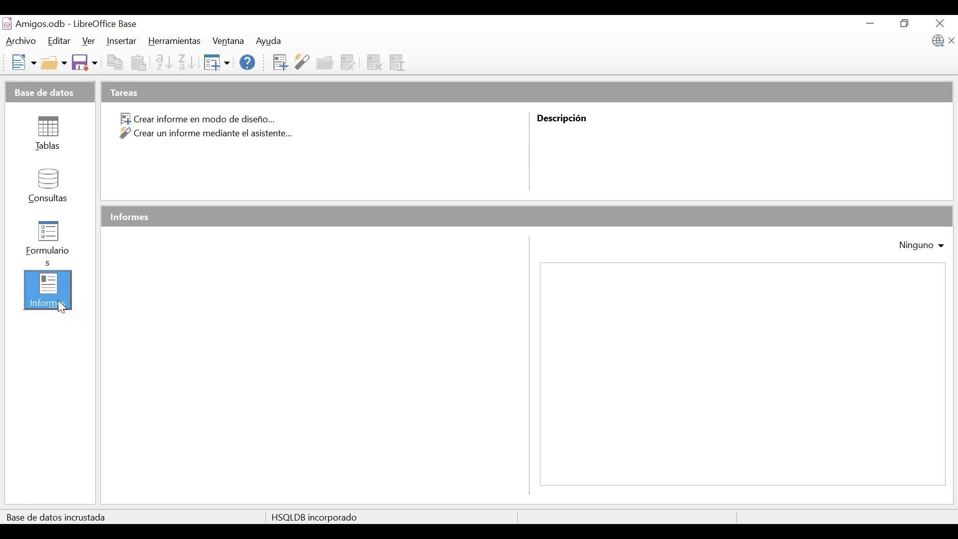
pyautogui.click(207, 134)
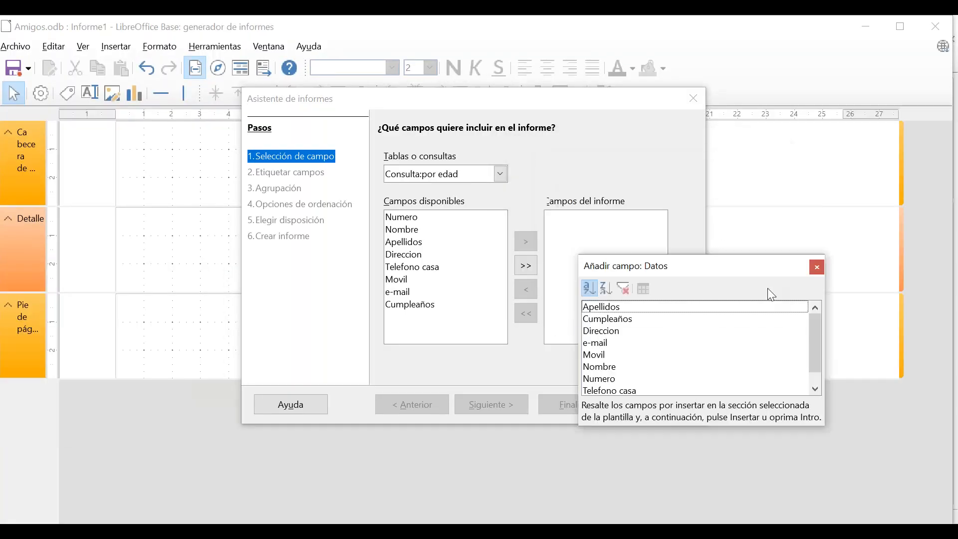
# Close the Añadir campo window and add all eight por edad fields to the report.
pyautogui.moveTo(793, 323); pyautogui.dragTo(811, 258)
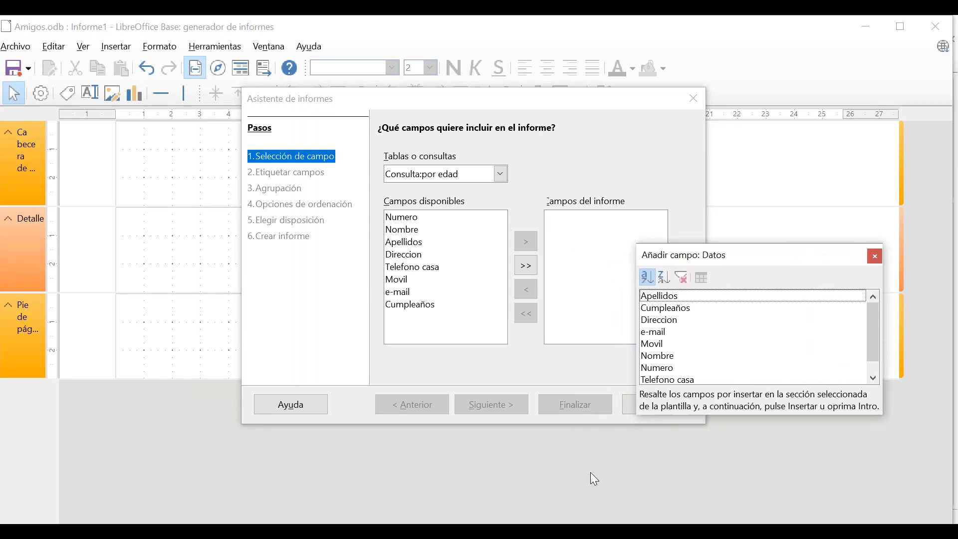
pyautogui.click(877, 256)
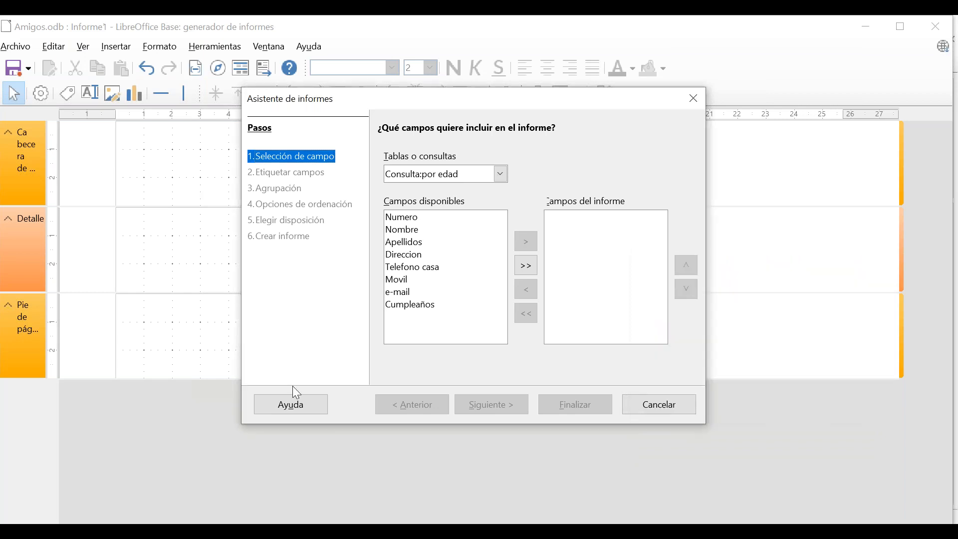
pyautogui.click(521, 268)
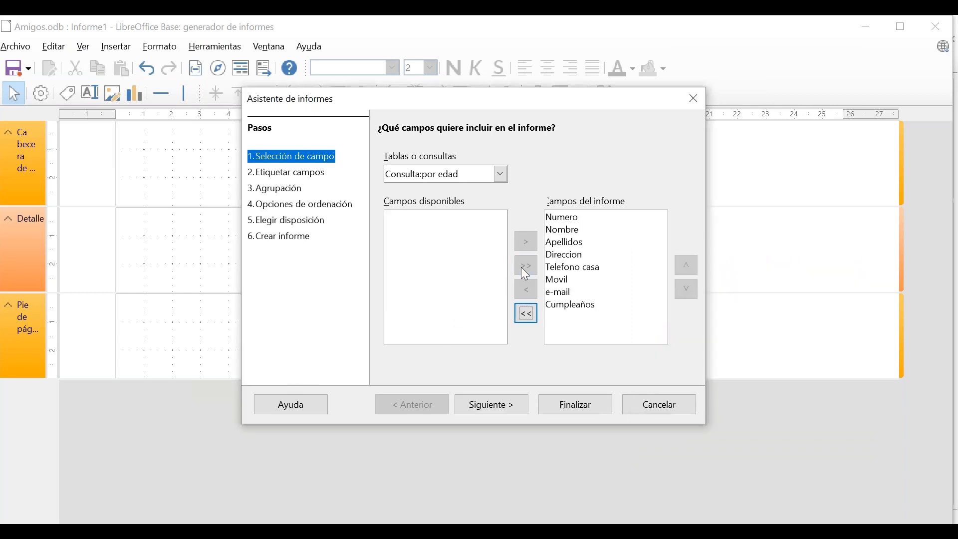
# Change the Numero label to NÚMERO and Direccion to Dirección.
pyautogui.click(496, 406)
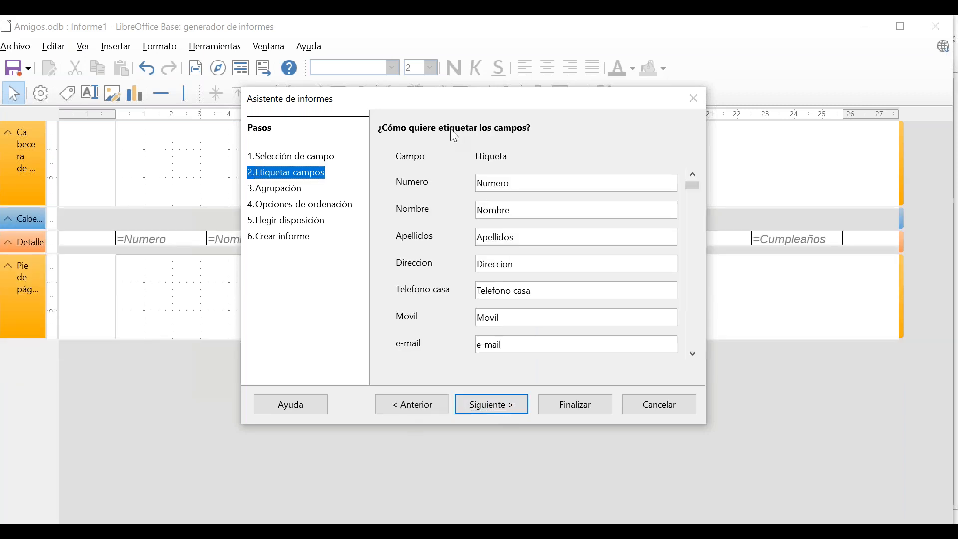
pyautogui.doubleClick(517, 183)
pyautogui.write('NÚMERO')
pyautogui.click(527, 268)
pyautogui.press('BackSpace')
pyautogui.press('BackSpace')
pyautogui.write('ÓN')
pyautogui.press('BackSpace')
pyautogui.press('BackSpace')
pyautogui.write('ón')
pyautogui.click(501, 409)
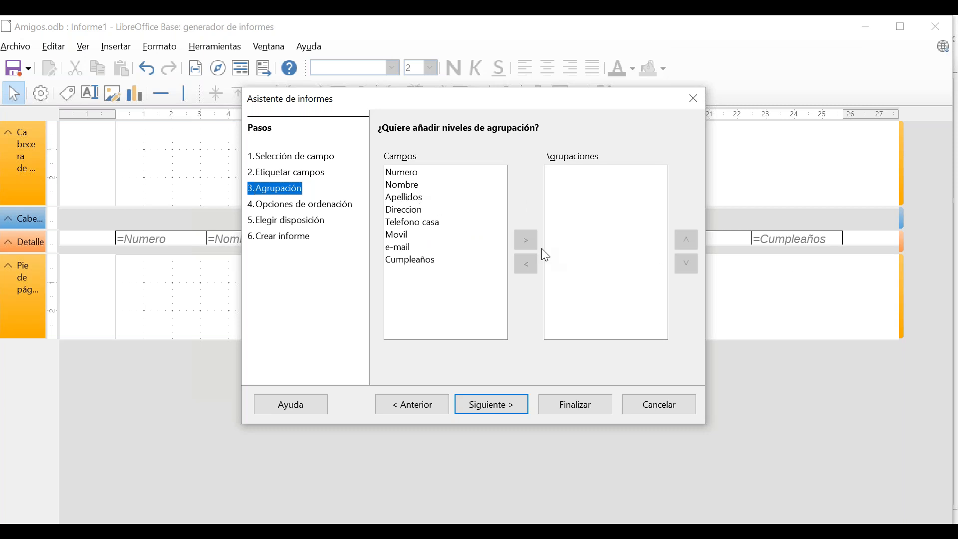
# Skip grouping and sort by Apellidos ascending, then by Cumpleaños descending.
pyautogui.click(500, 408)
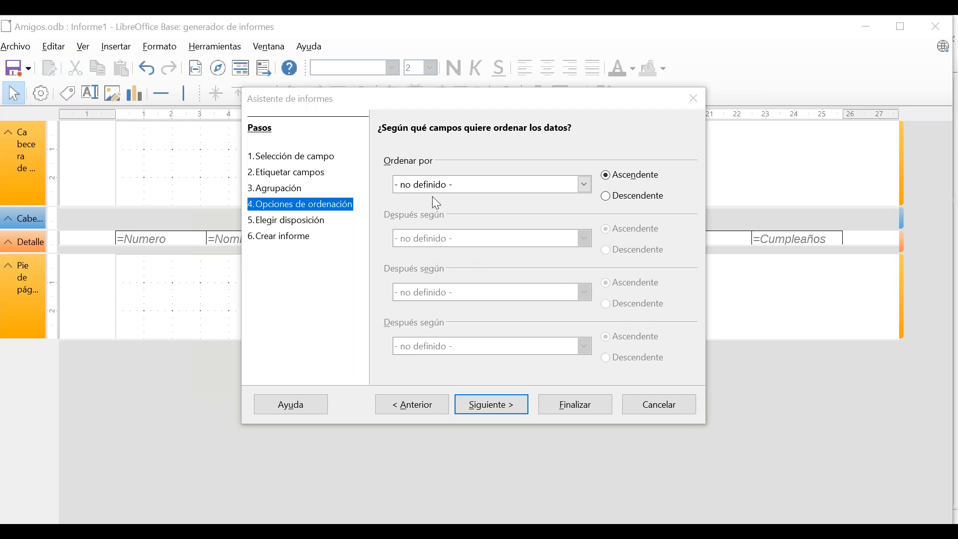
pyautogui.click(585, 185)
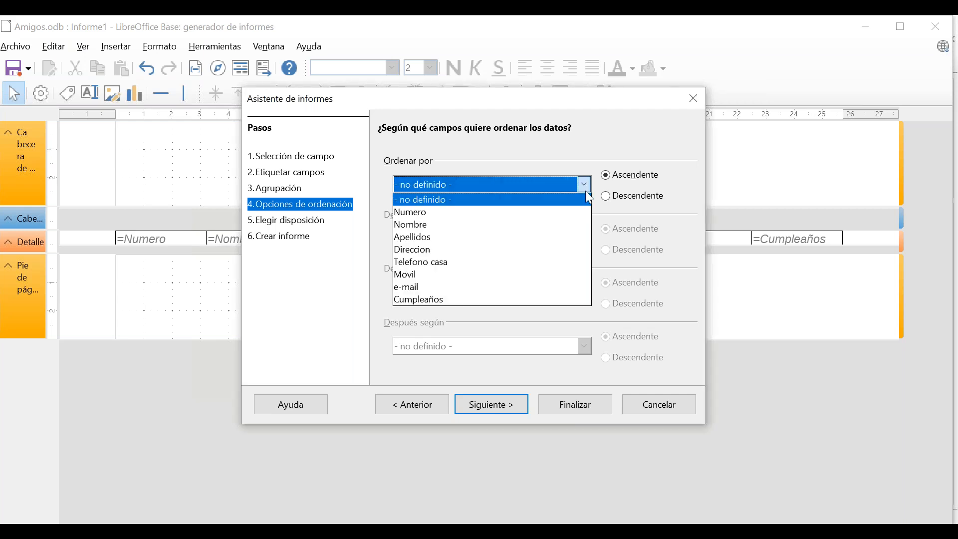
pyautogui.click(558, 247)
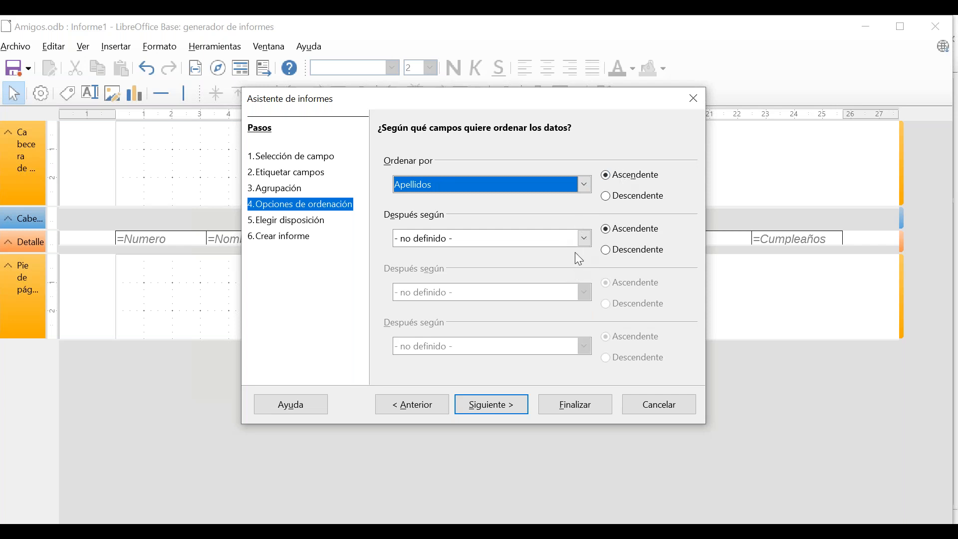
pyautogui.click(586, 240)
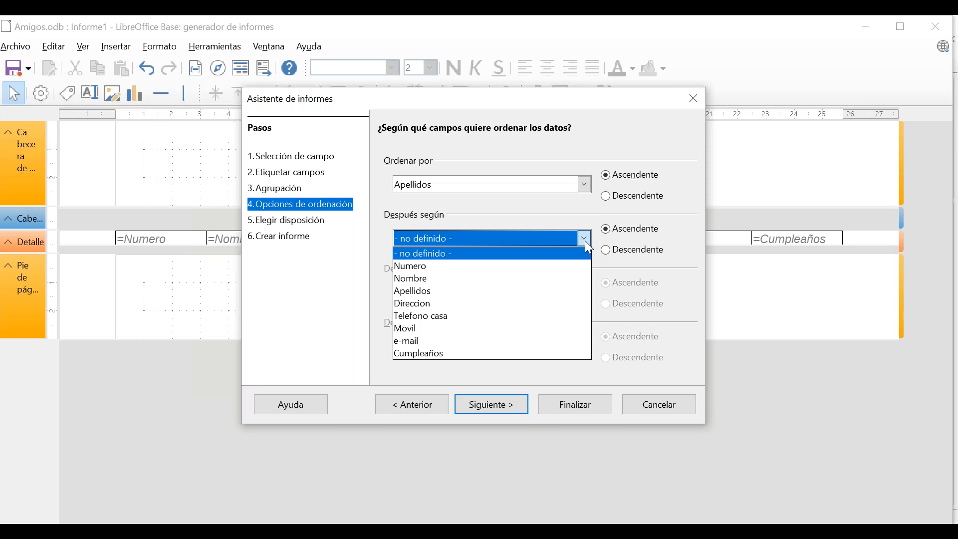
pyautogui.click(522, 355)
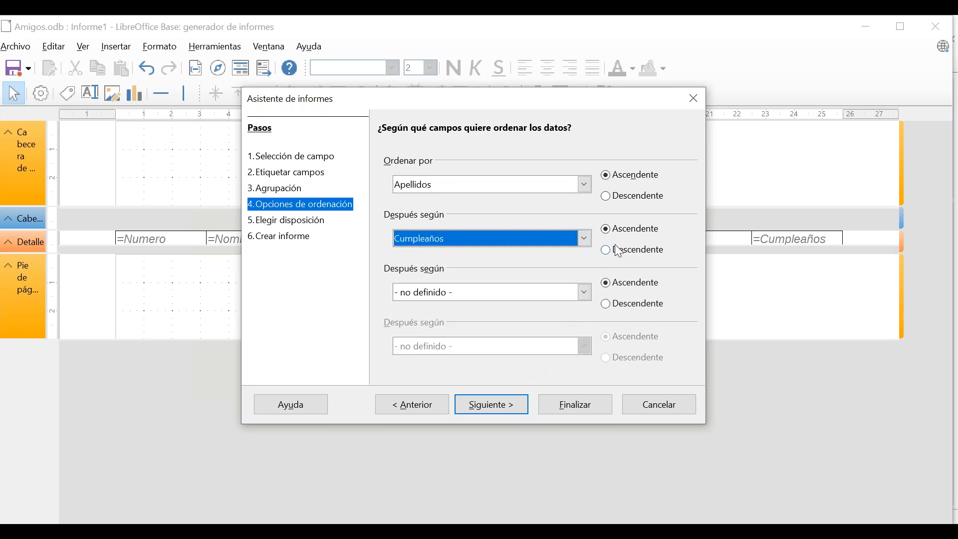
pyautogui.click(605, 250)
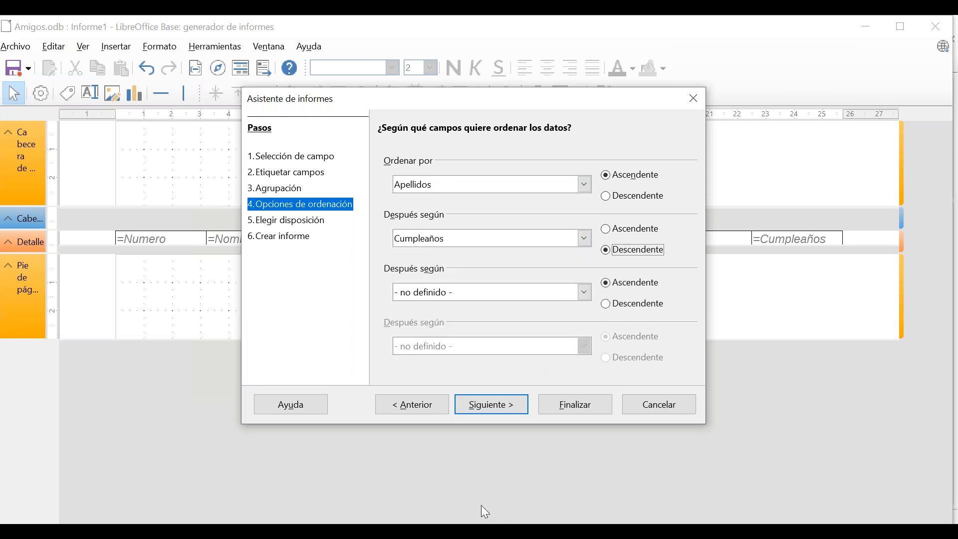
pyautogui.click(502, 409)
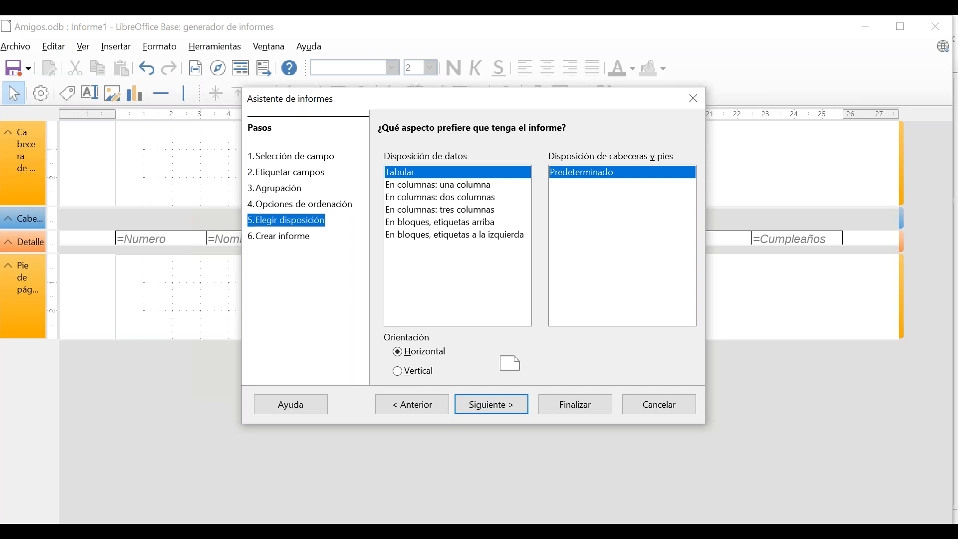
# Preview the one-, two- and three-column and both block data layouts.
pyautogui.moveTo(366, 105); pyautogui.dragTo(462, 123)
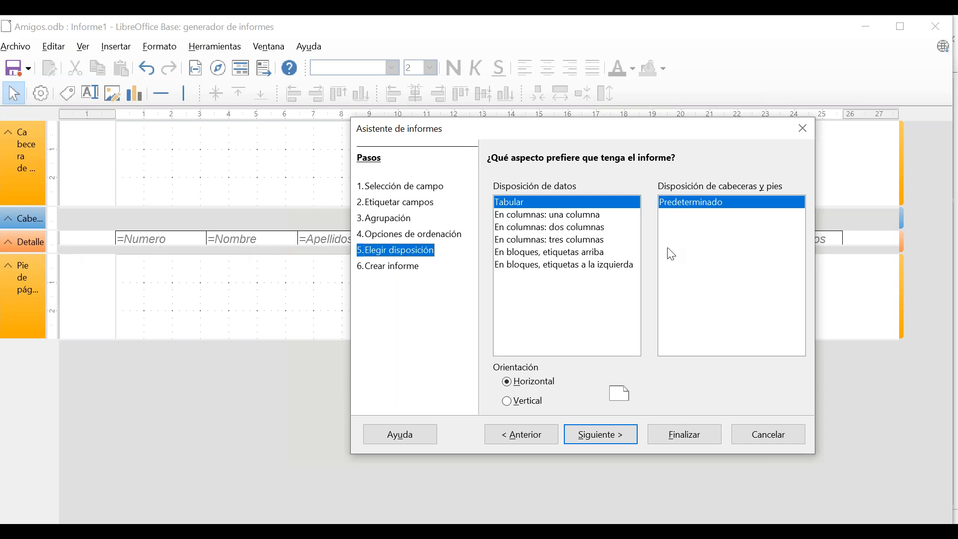
pyautogui.click(588, 220)
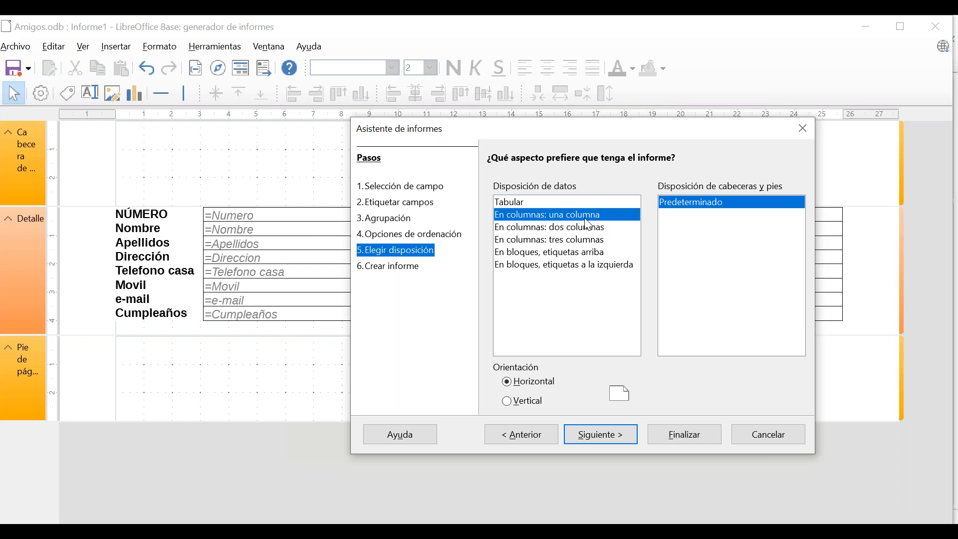
pyautogui.moveTo(610, 131); pyautogui.dragTo(632, 114)
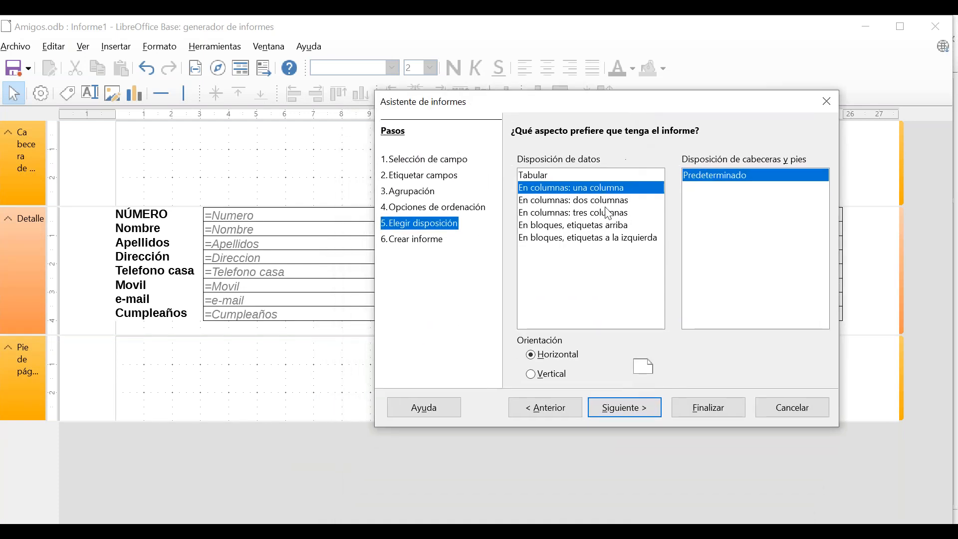
pyautogui.click(606, 202)
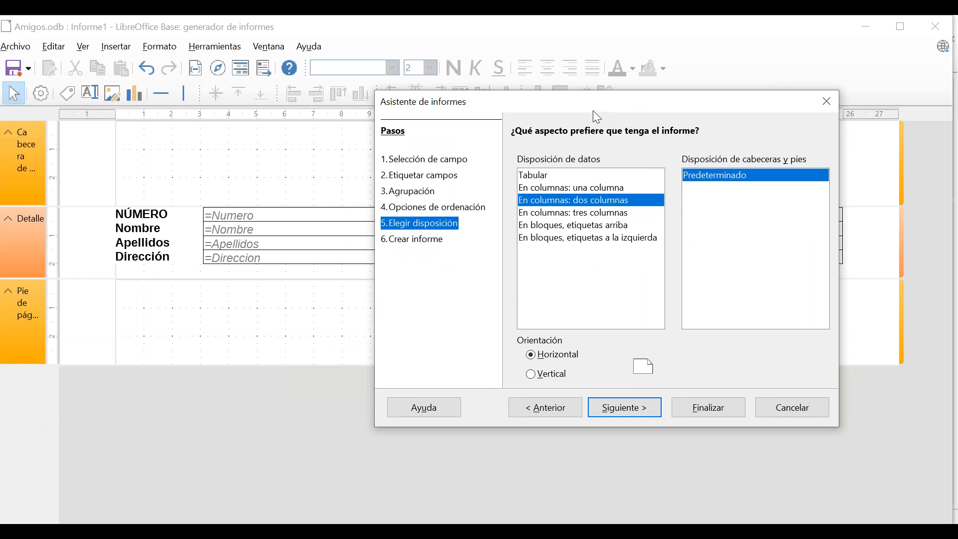
pyautogui.moveTo(599, 109); pyautogui.dragTo(613, 85)
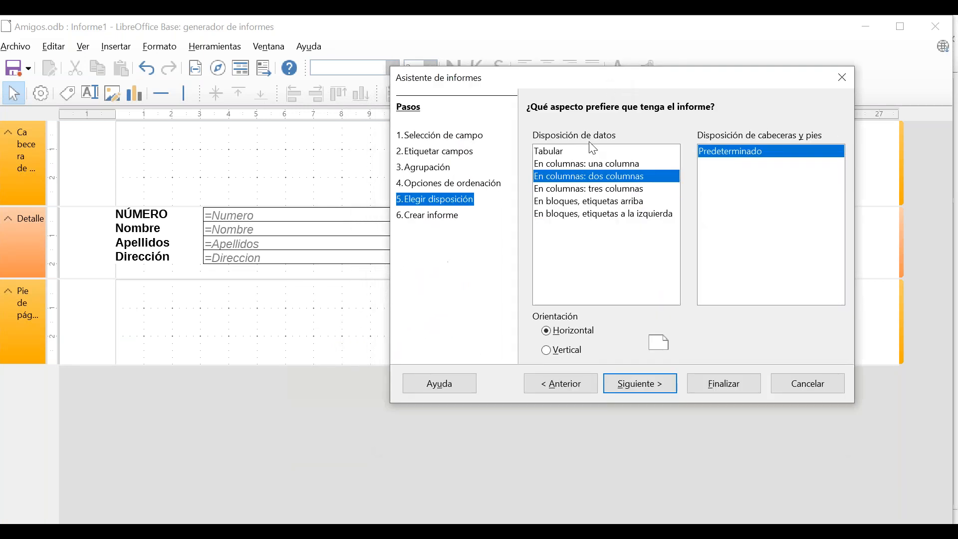
pyautogui.click(579, 200)
pyautogui.click(574, 188)
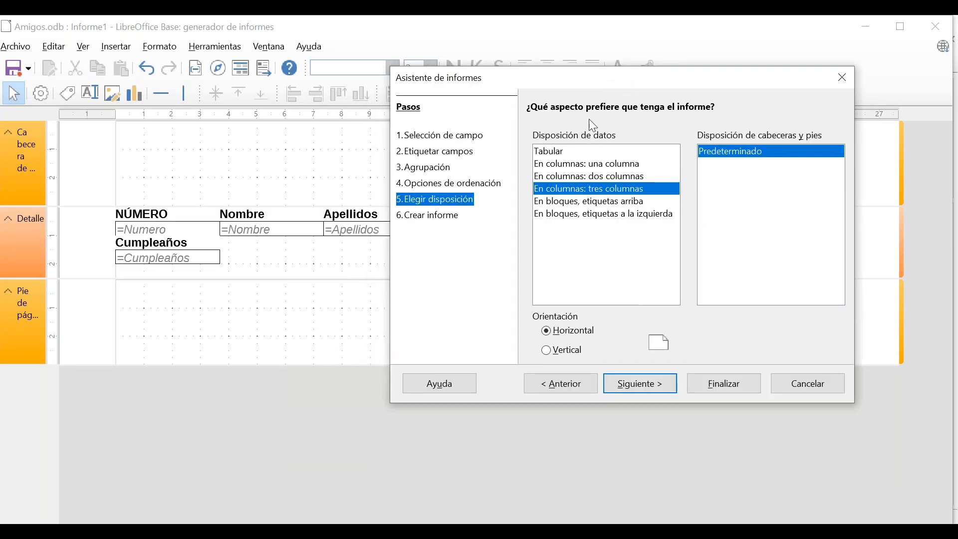
pyautogui.moveTo(589, 81); pyautogui.dragTo(561, 124)
pyautogui.click(550, 206)
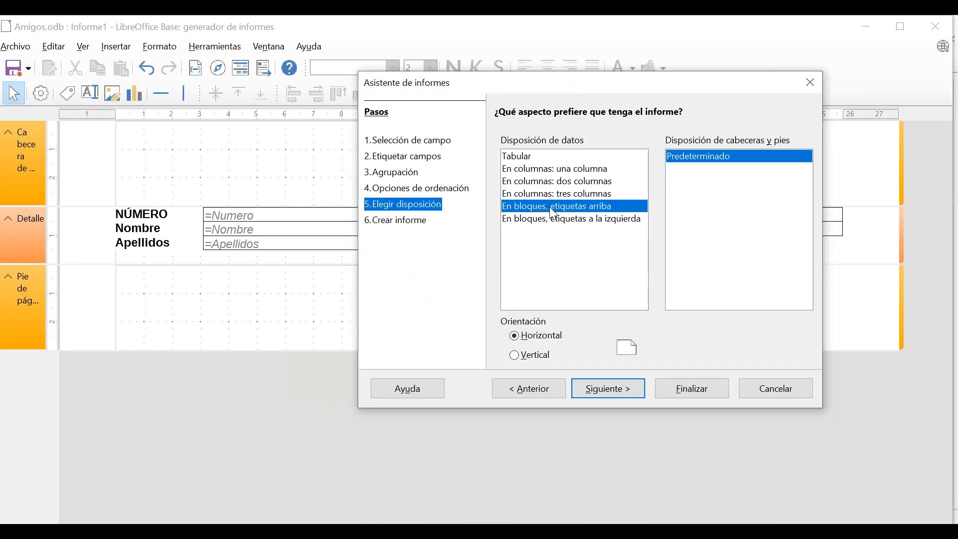
pyautogui.moveTo(516, 92); pyautogui.dragTo(491, 93)
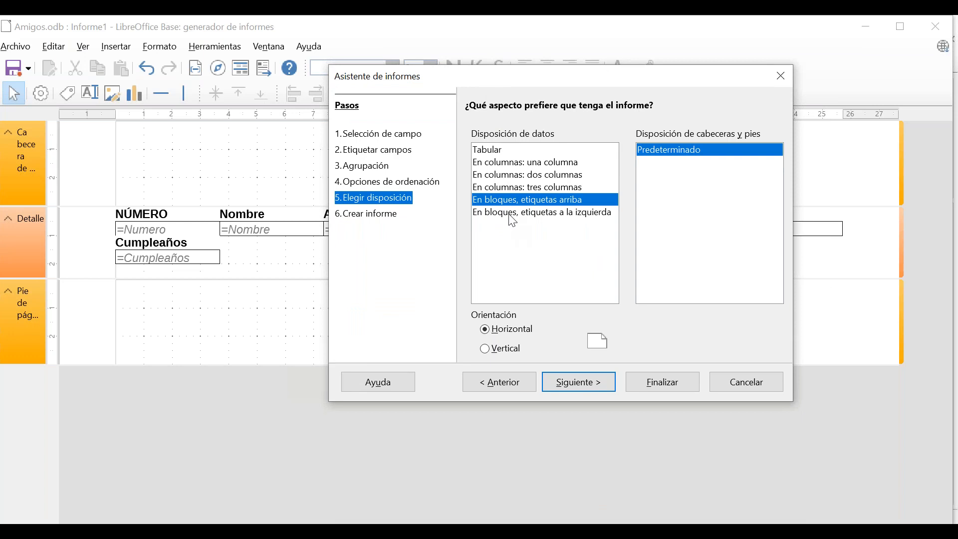
pyautogui.click(513, 220)
pyautogui.moveTo(548, 88); pyautogui.dragTo(642, 31)
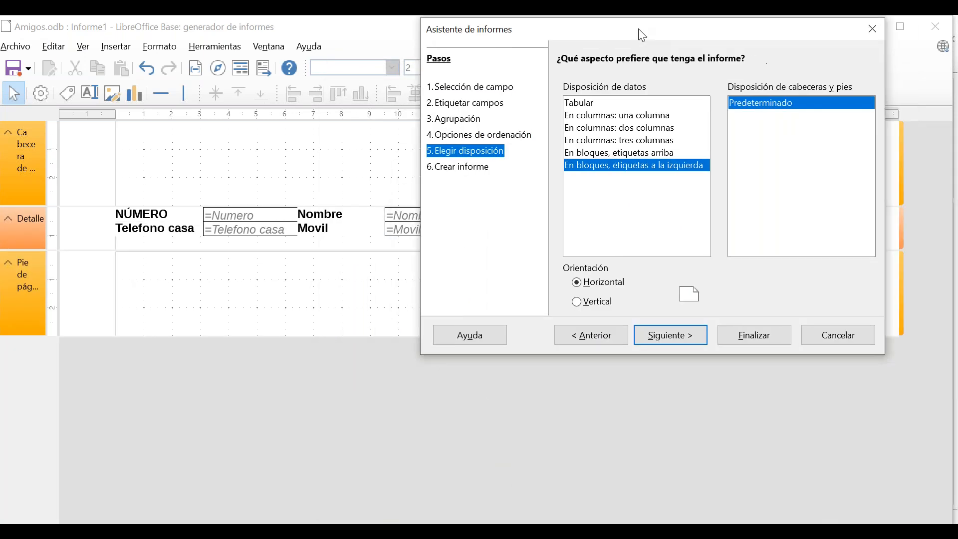
# Choose the two-column layout and keep Horizontal orientation after previewing Vertical.
pyautogui.click(630, 133)
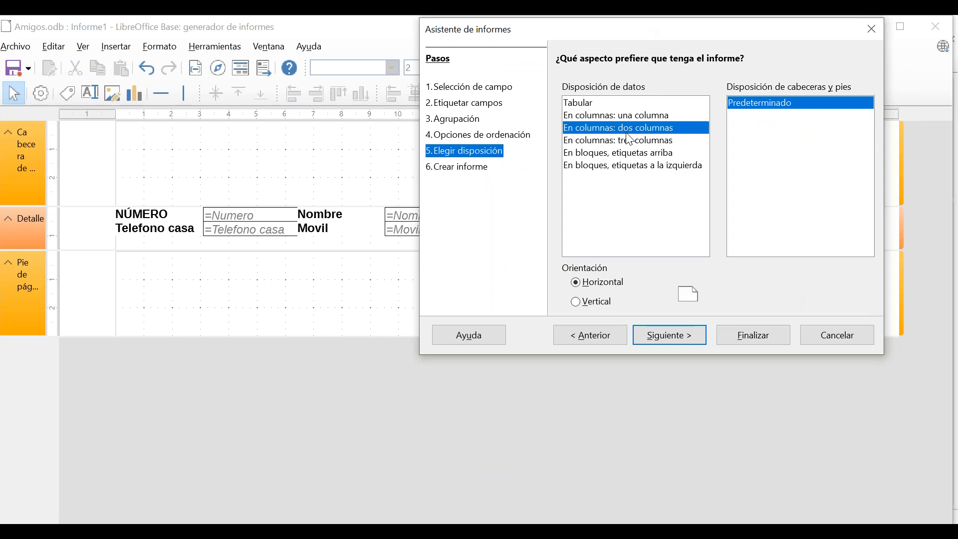
pyautogui.moveTo(606, 36); pyautogui.dragTo(578, 105)
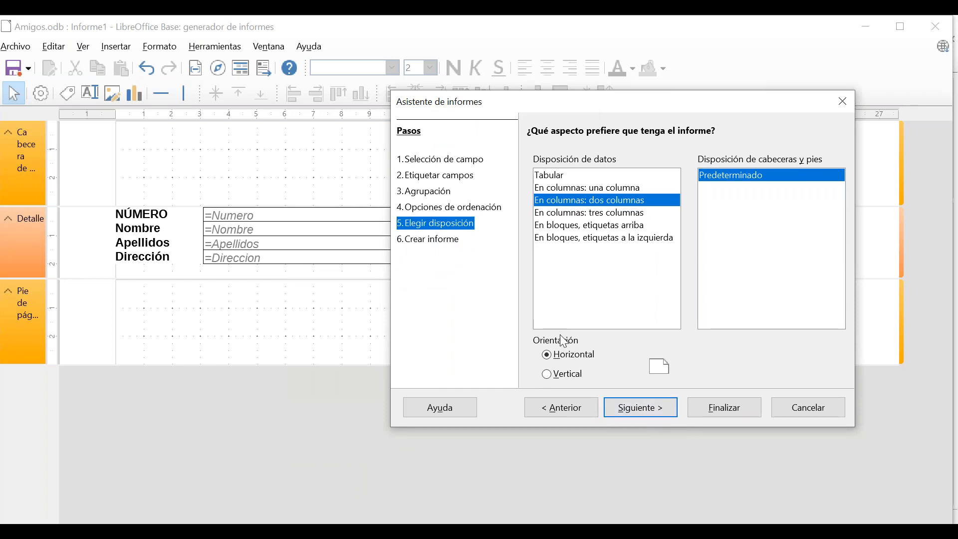
pyautogui.moveTo(548, 110); pyautogui.dragTo(454, 272)
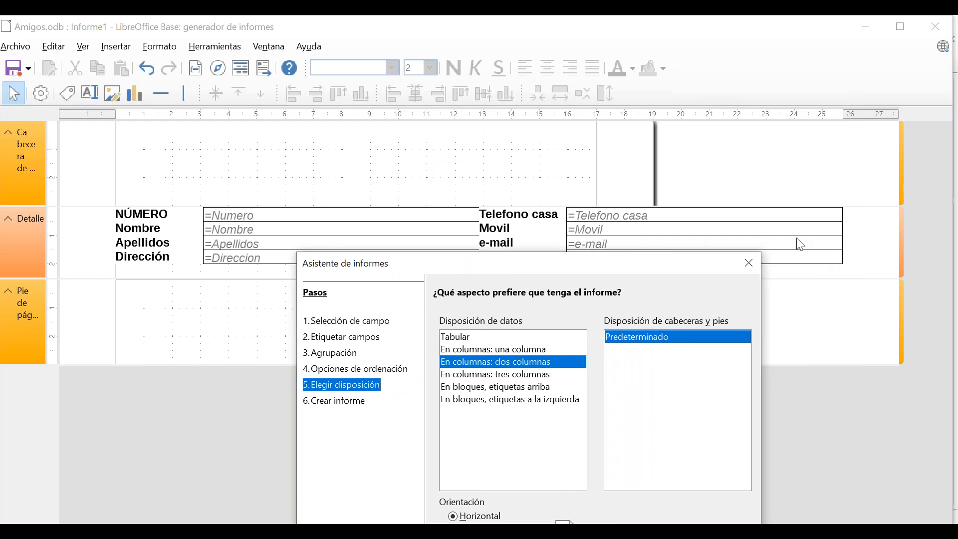
pyautogui.moveTo(544, 271); pyautogui.dragTo(575, 99)
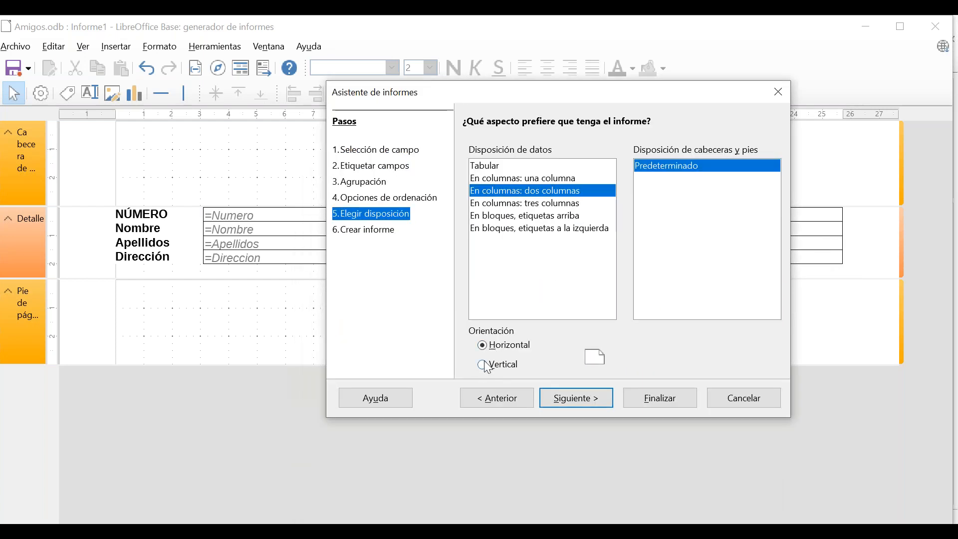
pyautogui.click(483, 370)
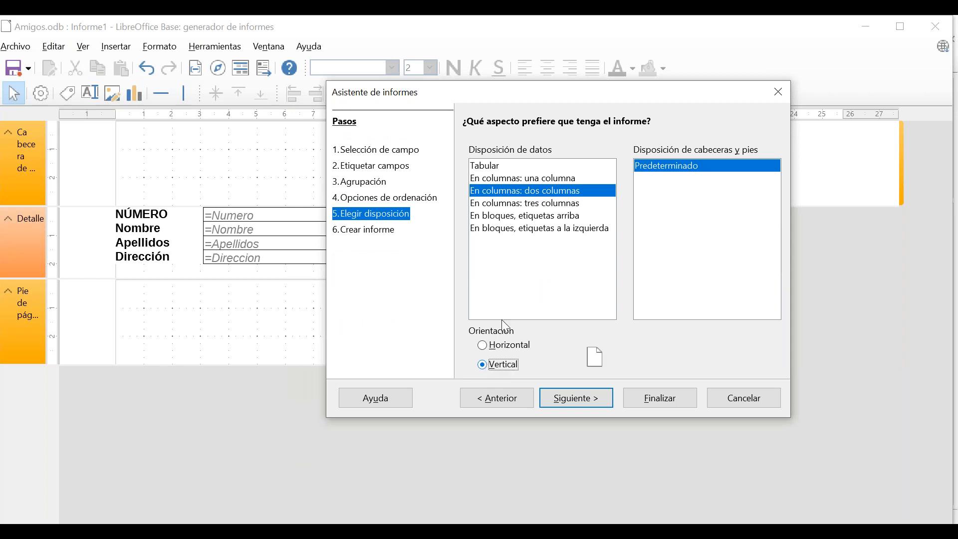
pyautogui.moveTo(539, 103); pyautogui.dragTo(462, 245)
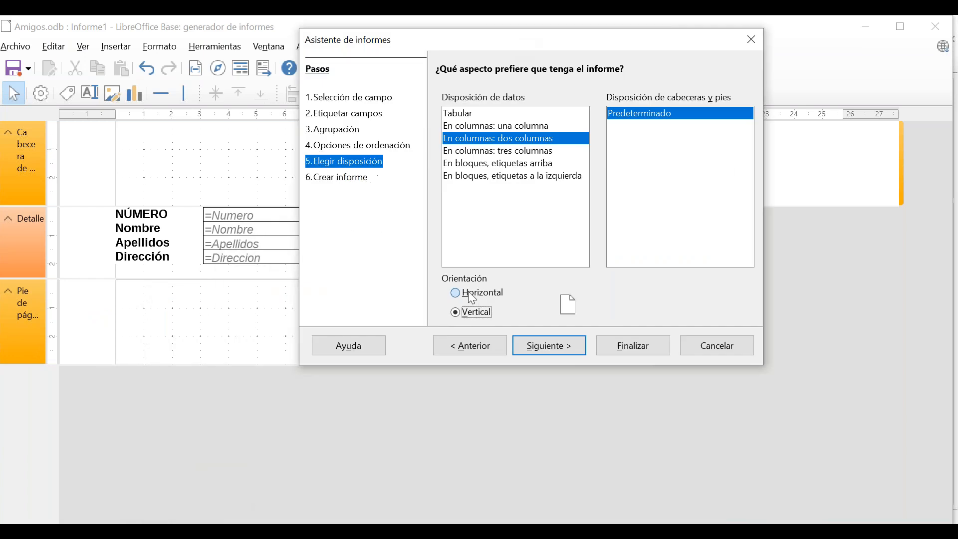
pyautogui.click(477, 294)
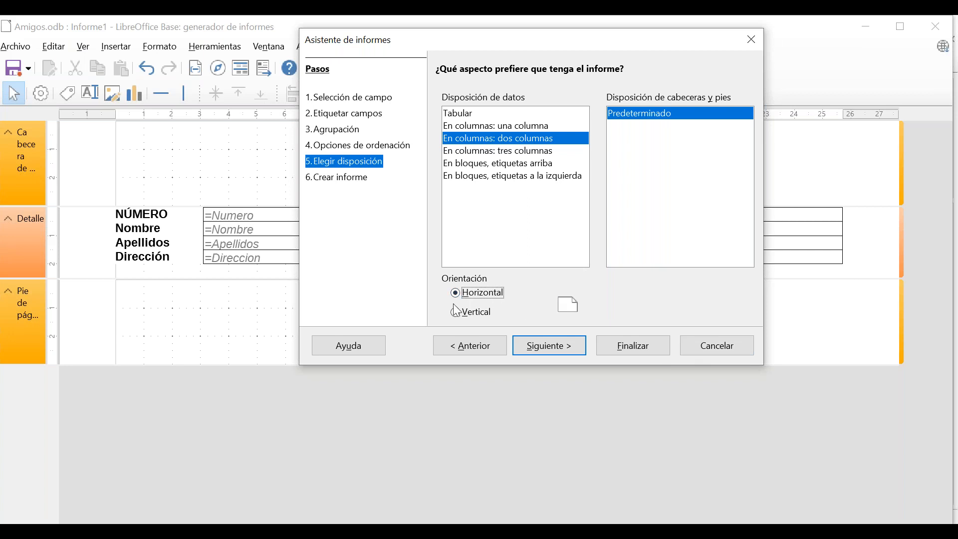
pyautogui.moveTo(530, 38); pyautogui.dragTo(460, 136)
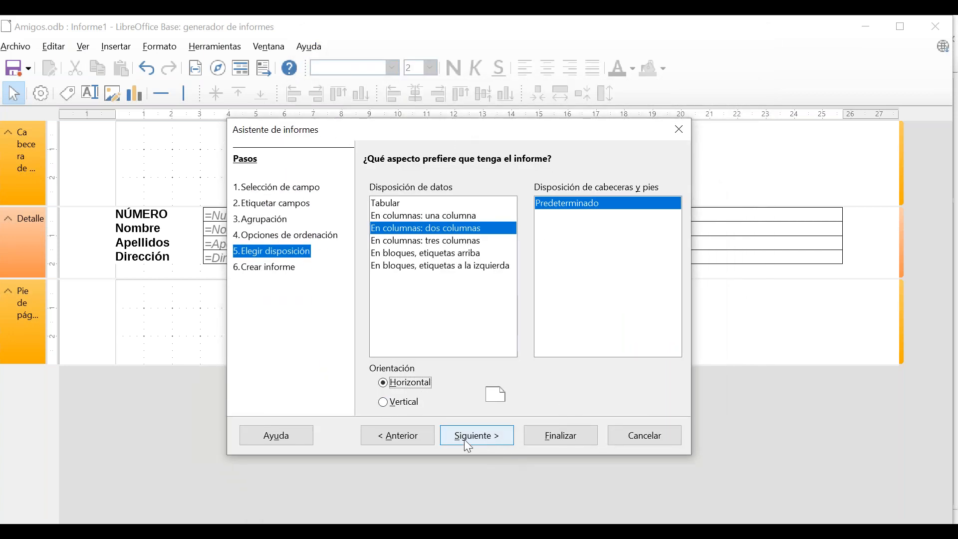
pyautogui.click(478, 439)
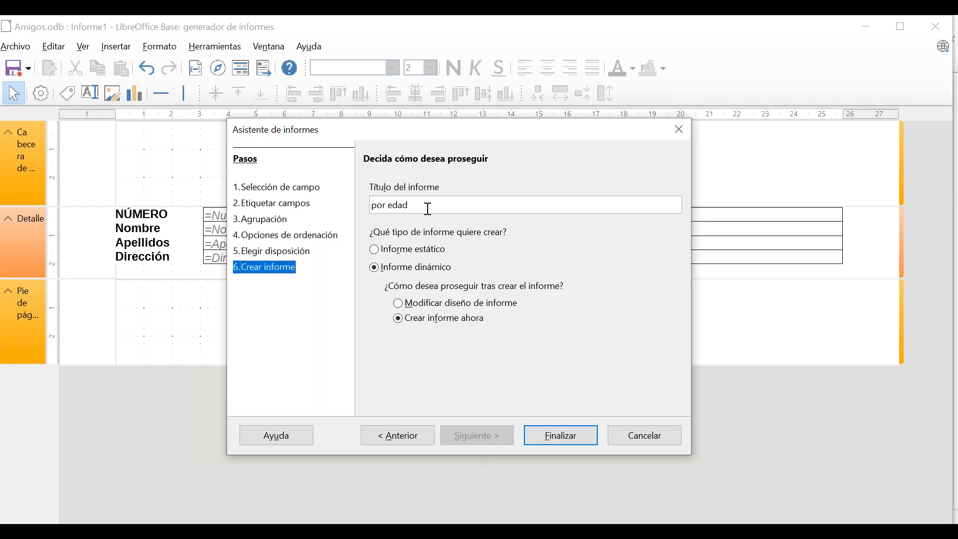
# Title the report 'Amigos del Instituto', keep it dynamic, and create it now.
pyautogui.moveTo(430, 207); pyautogui.dragTo(356, 199)
pyautogui.write('Amigos del Instituto')
pyautogui.click(407, 255)
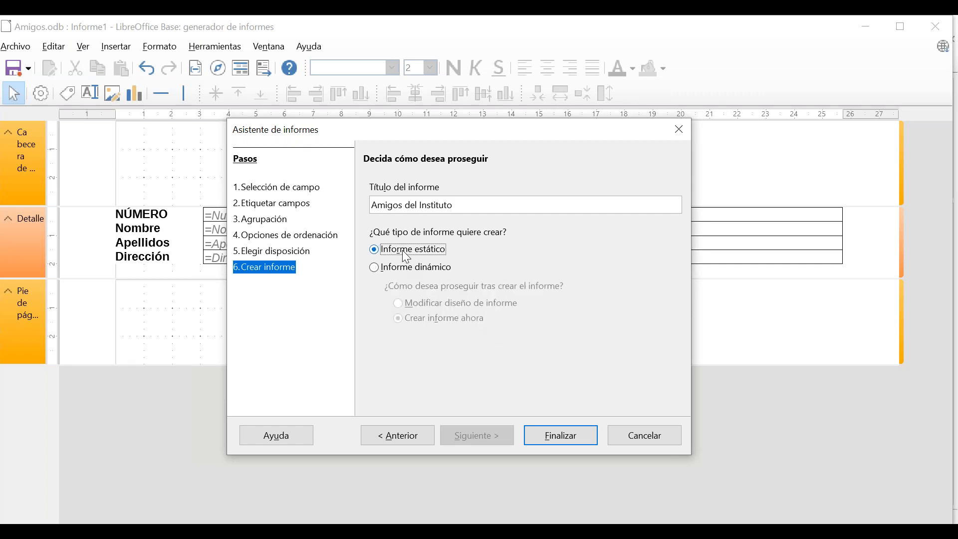
pyautogui.click(407, 270)
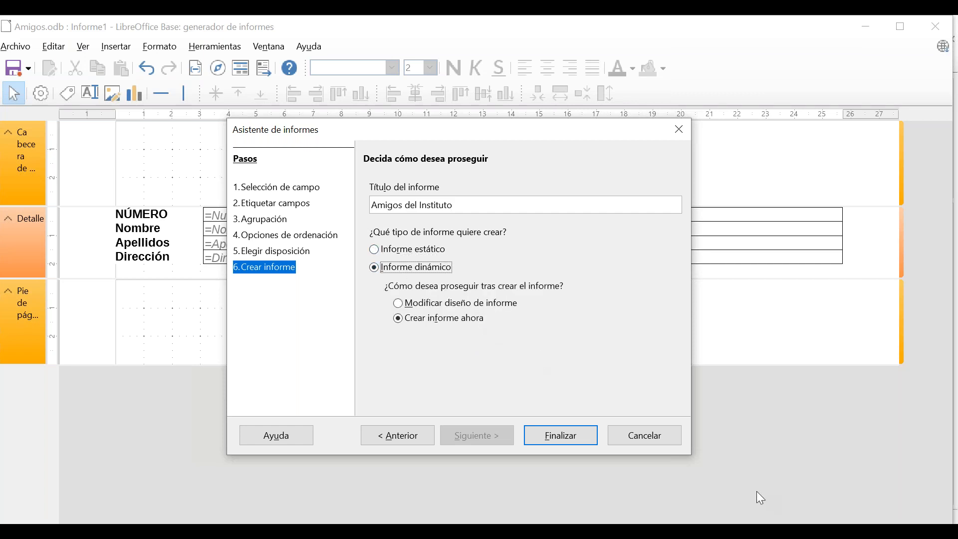
pyautogui.click(567, 438)
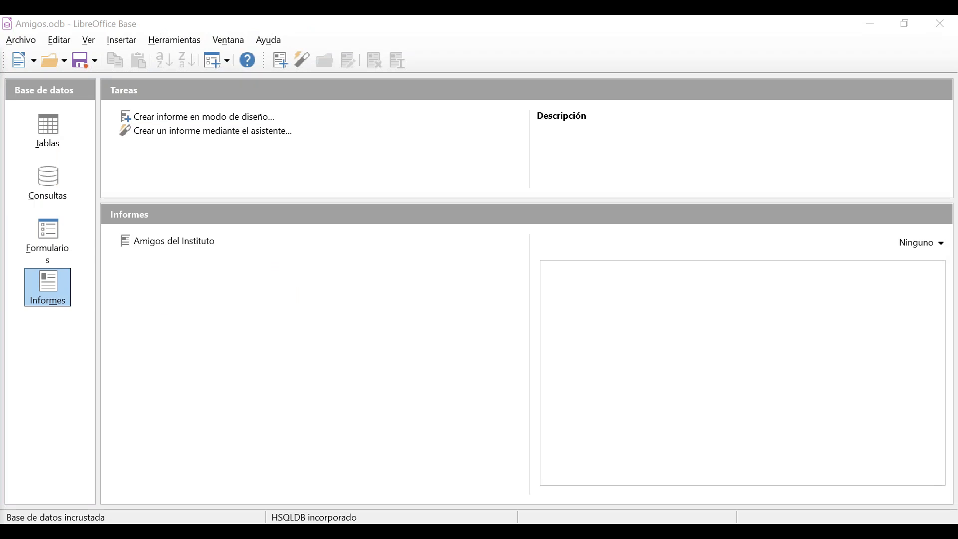
# Scroll through the Amigos del Instituto report in Writer and switch it from read-only to editable.
pyautogui.moveTo(1, 172); pyautogui.dragTo(514, 66)
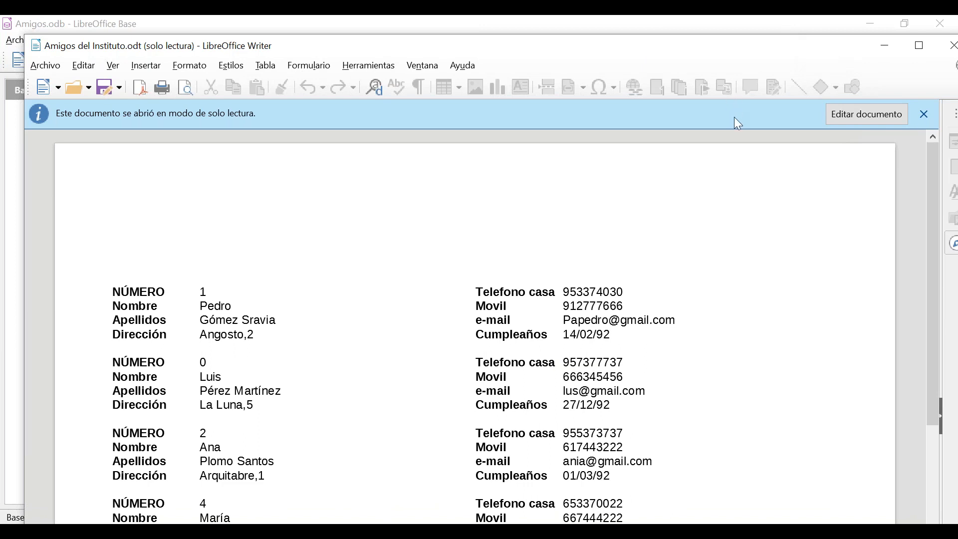
pyautogui.scroll(-5, 735, 127)
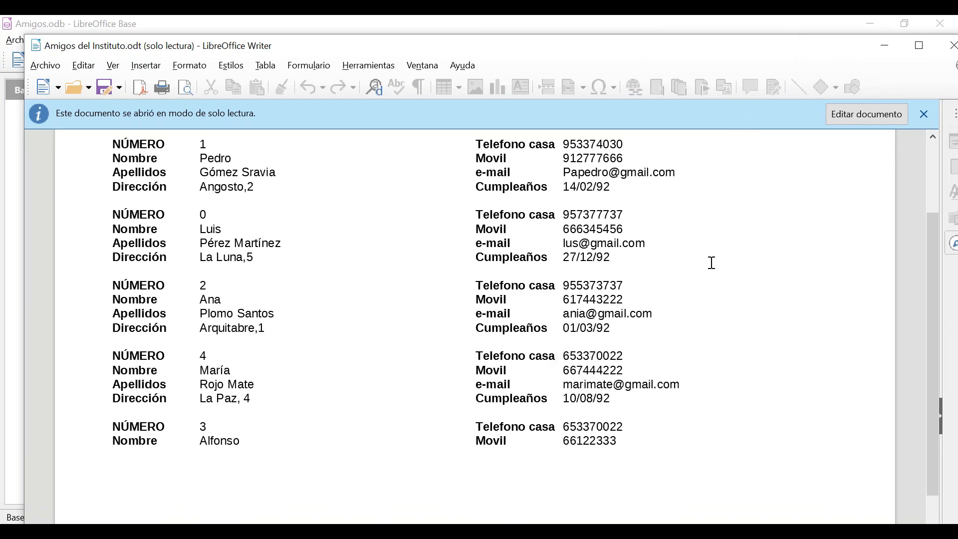
pyautogui.scroll(-15, 712, 263)
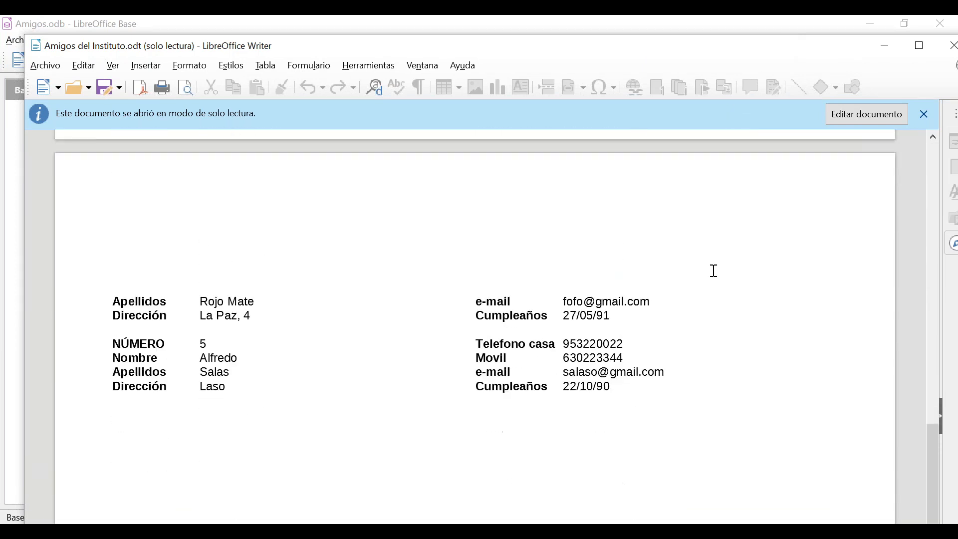
pyautogui.scroll(-1, 717, 272)
pyautogui.scroll(10, 714, 271)
pyautogui.scroll(10, 715, 271)
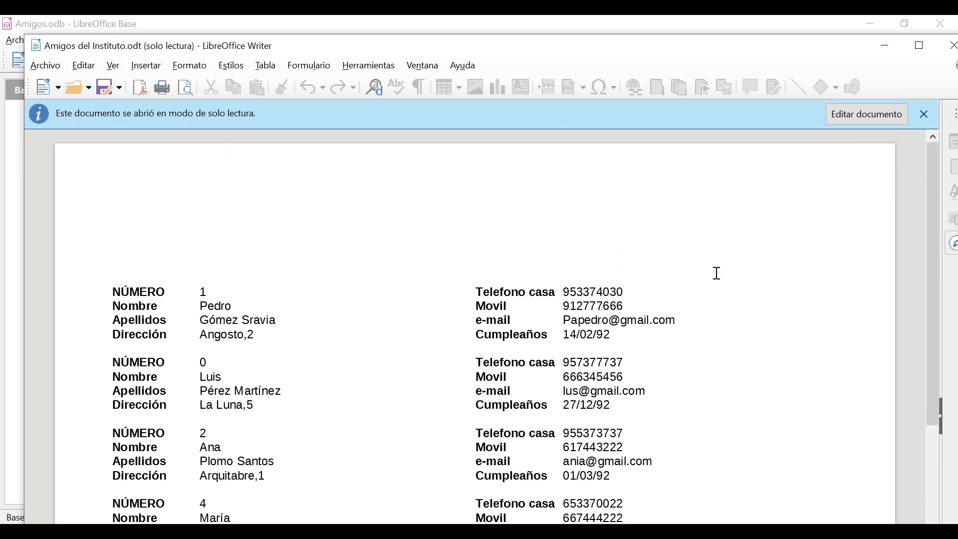
pyautogui.scroll(-1, 722, 273)
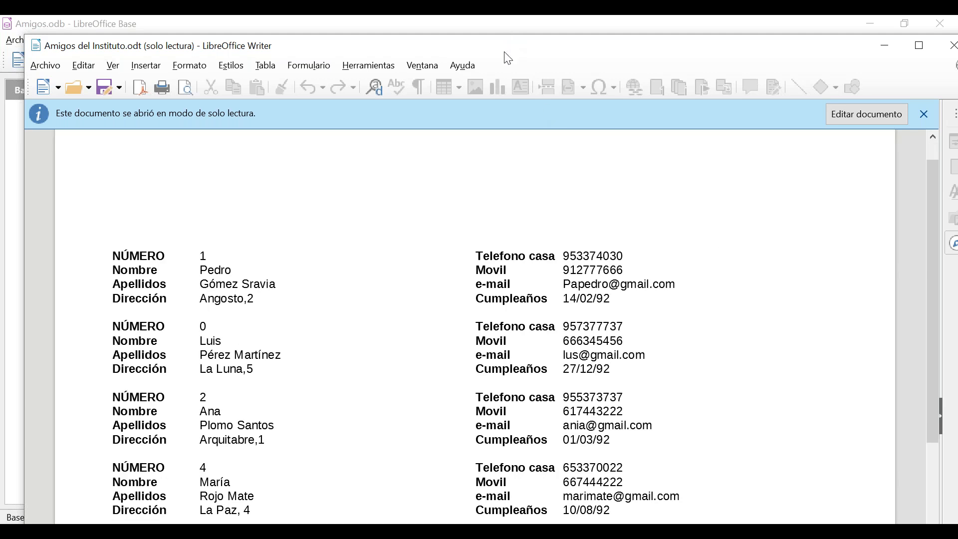
pyautogui.moveTo(503, 55); pyautogui.dragTo(496, 40)
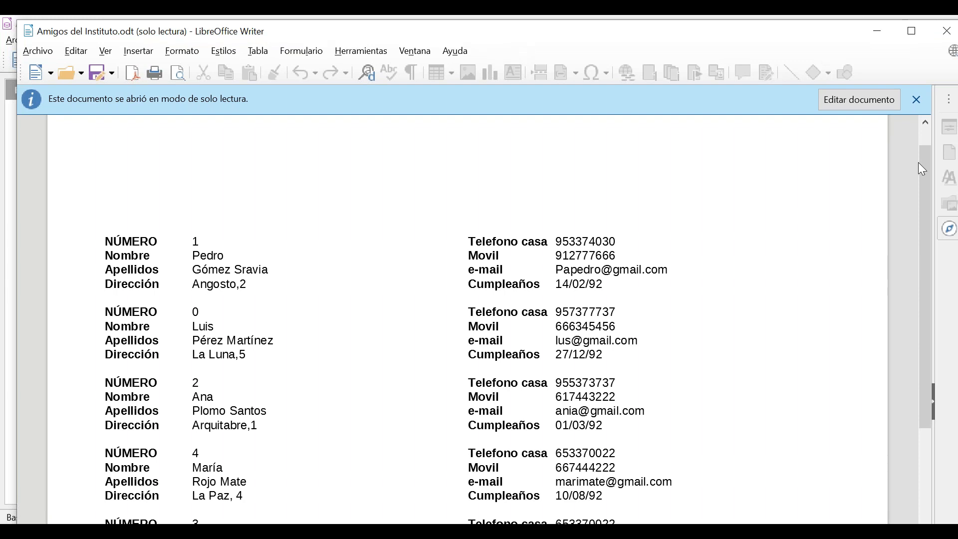
pyautogui.click(879, 102)
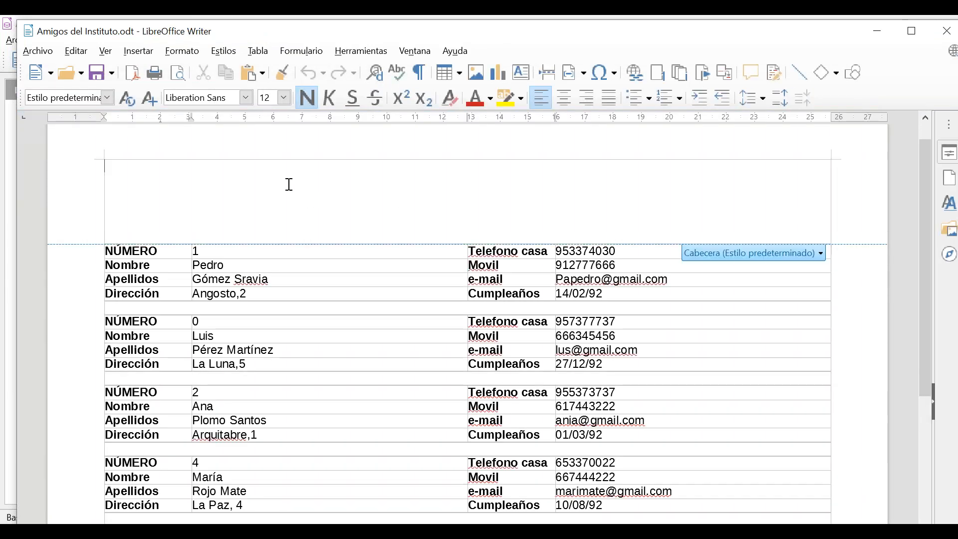
# Click into the page header and scroll through the friends' records.
pyautogui.click(291, 195)
pyautogui.scroll(-5, 311, 269)
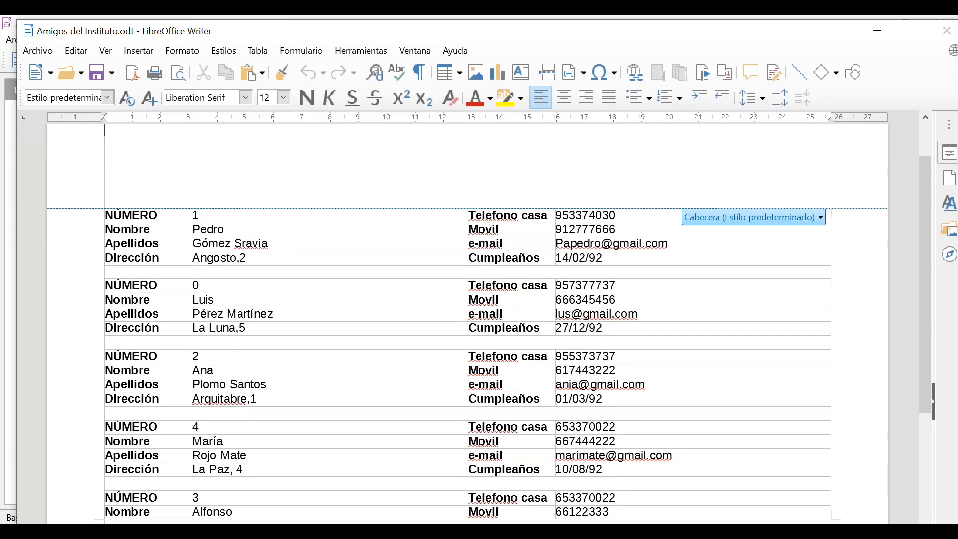
pyautogui.scroll(2, 316, 373)
pyautogui.scroll(3, 317, 373)
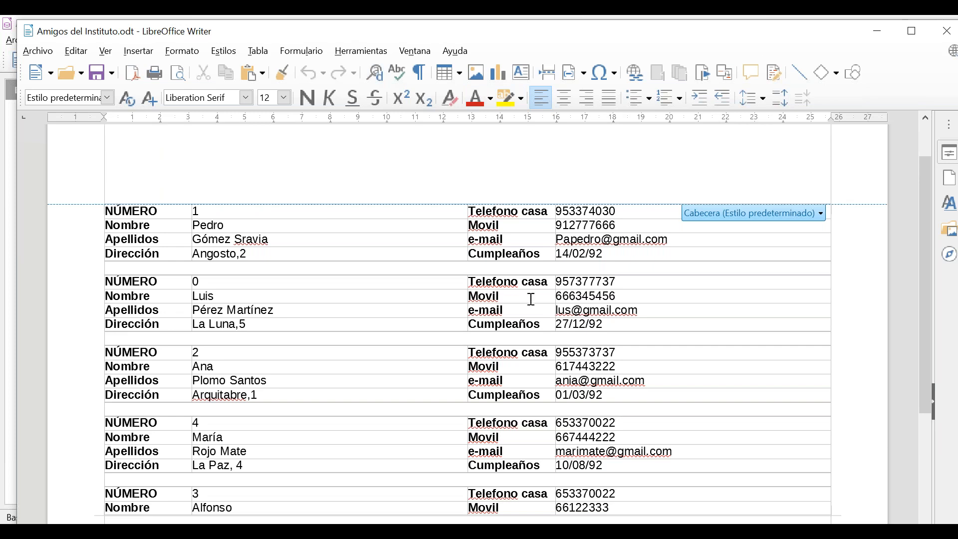
pyautogui.scroll(-5, 541, 300)
pyautogui.scroll(-9, 542, 299)
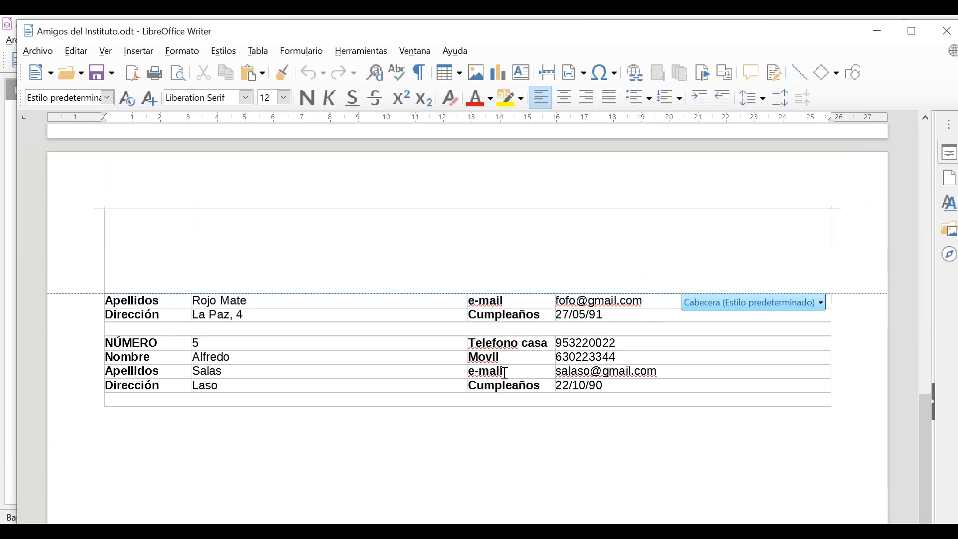
pyautogui.scroll(9, 504, 374)
pyautogui.scroll(4, 154, 237)
pyautogui.moveTo(164, 248); pyautogui.dragTo(94, 255)
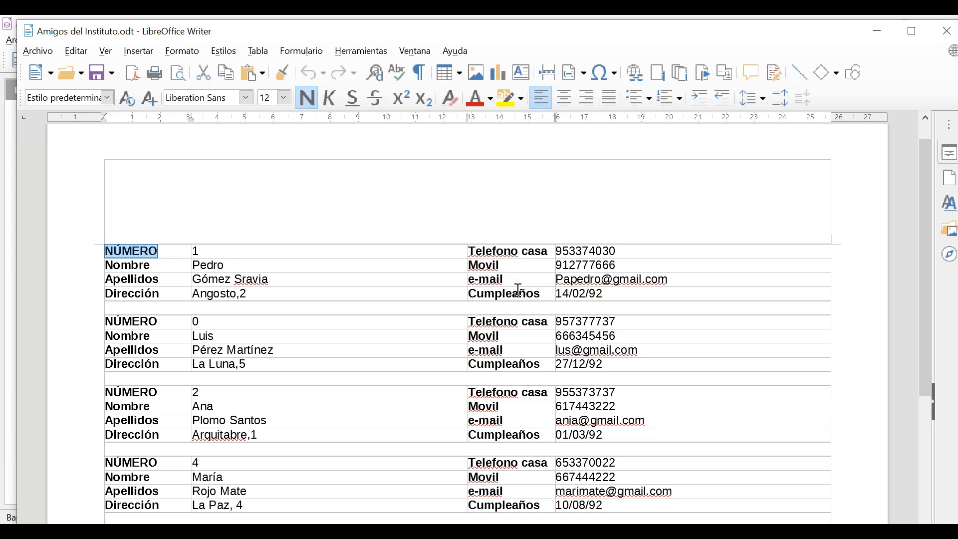
# Select the word Dirección in the first record and keep reviewing the report.
pyautogui.moveTo(181, 294); pyautogui.dragTo(74, 293)
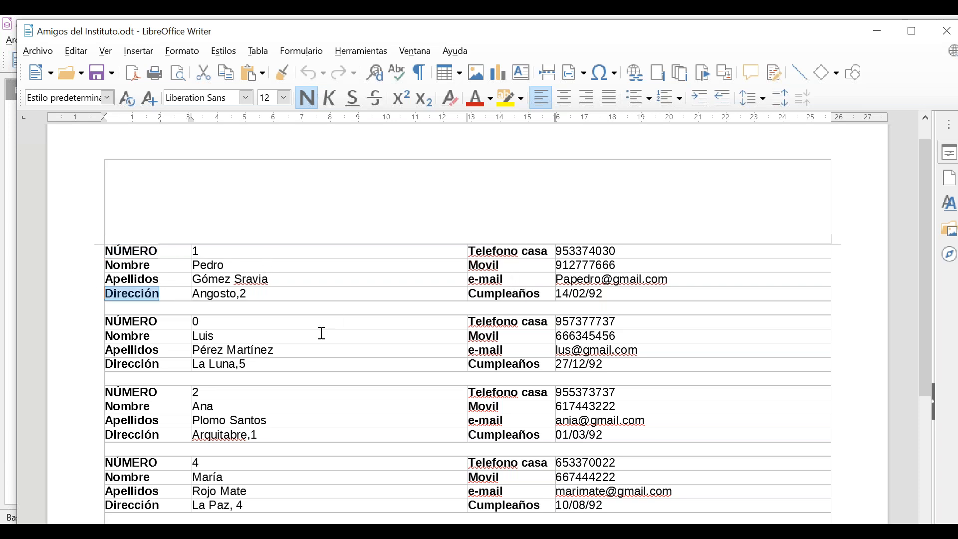
pyautogui.scroll(-1, 321, 333)
pyautogui.scroll(2, 314, 315)
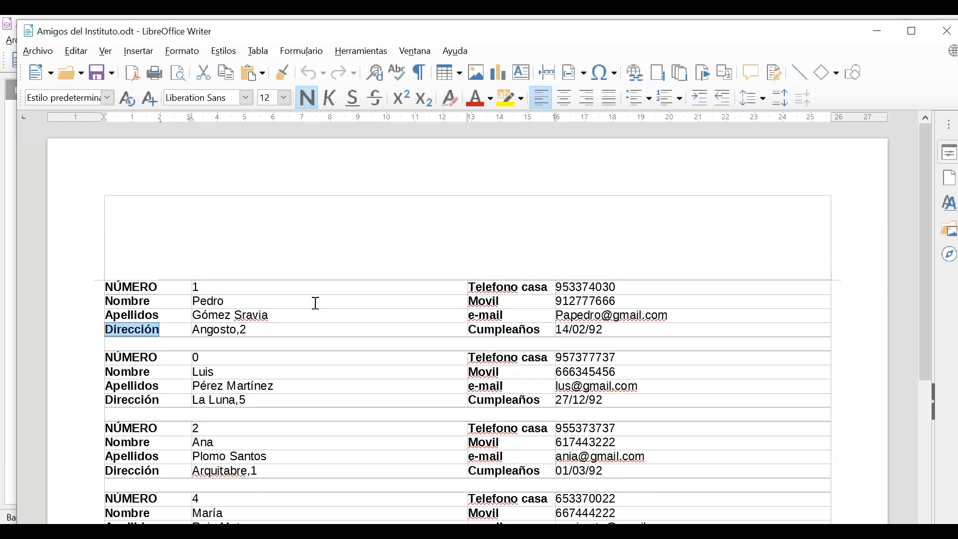
pyautogui.scroll(-1, 315, 303)
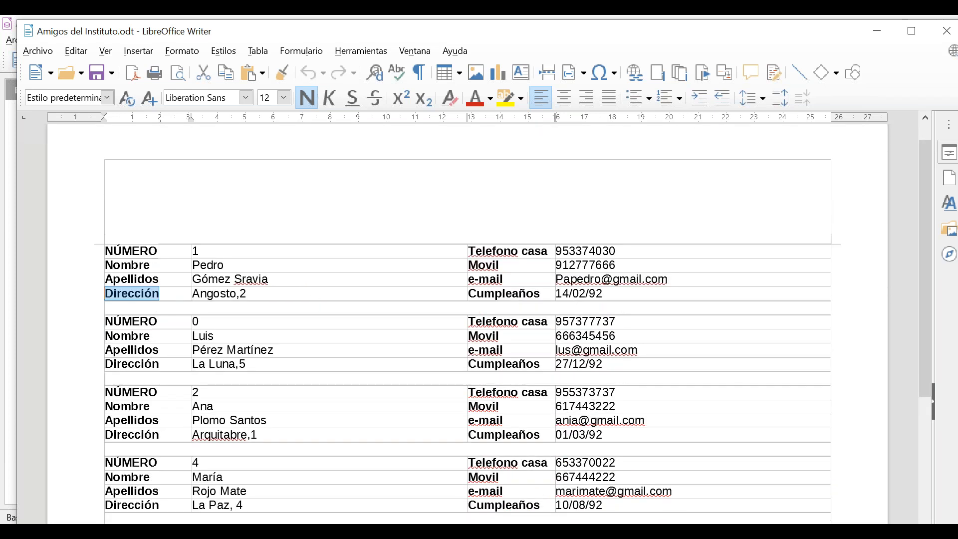
pyautogui.scroll(1, 317, 301)
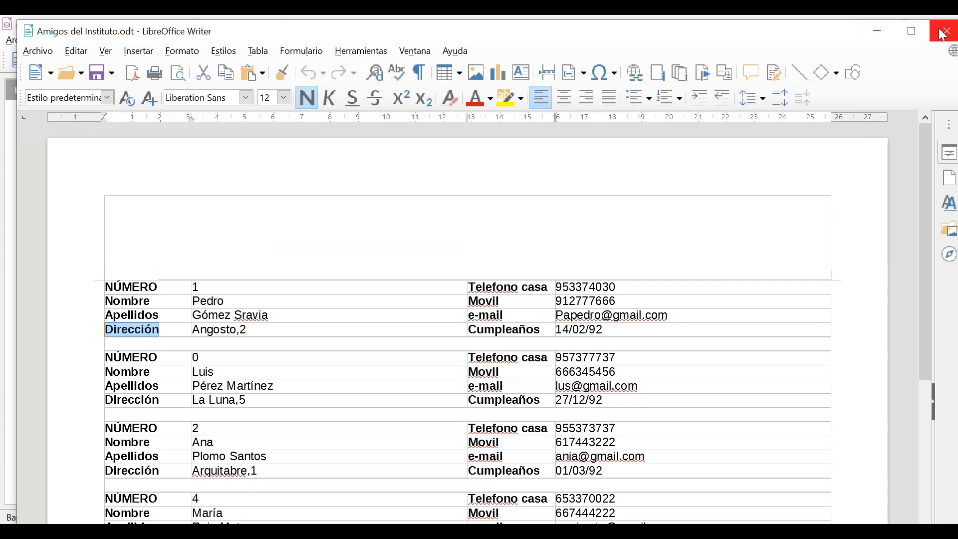
pyautogui.scroll(-2, 603, 399)
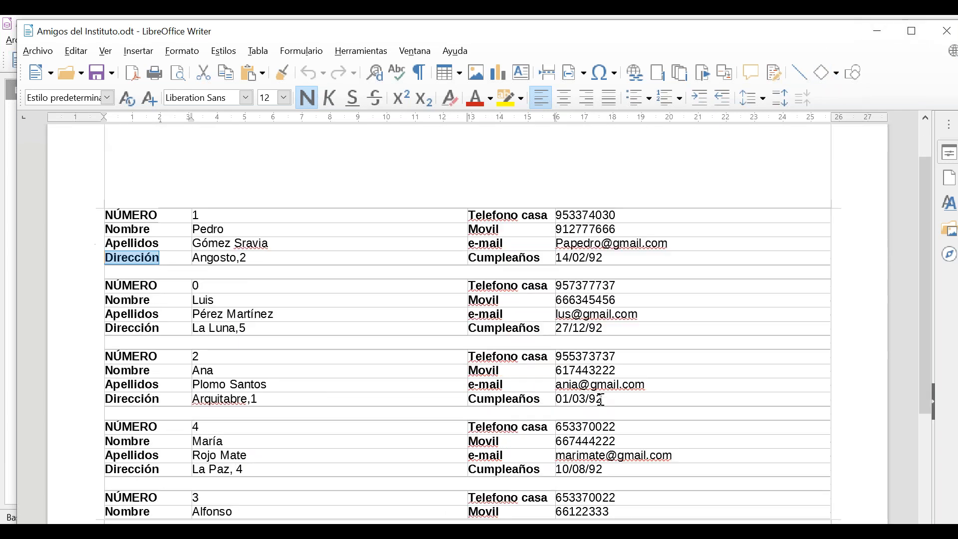
pyautogui.scroll(-3, 601, 400)
pyautogui.click(162, 371)
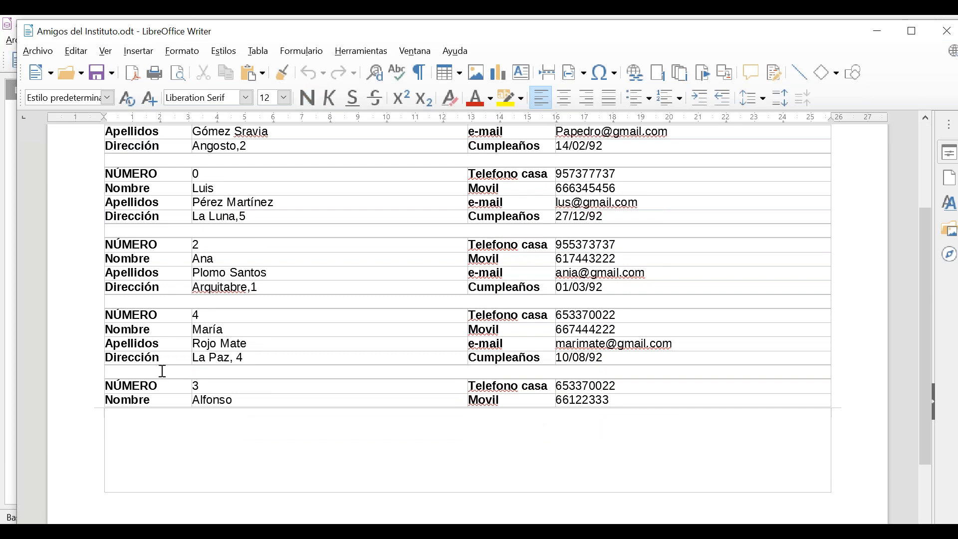
pyautogui.press('Return')
pyautogui.scroll(1, 306, 430)
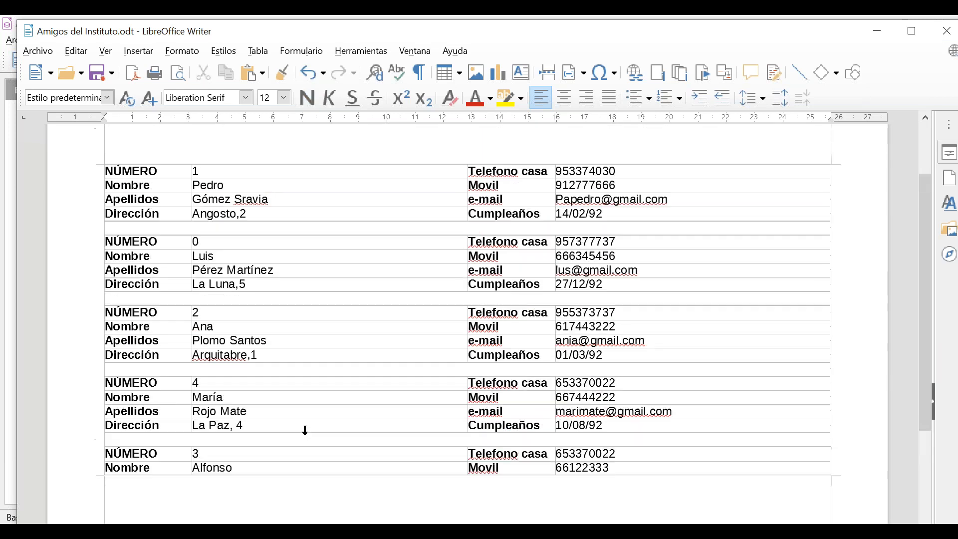
pyautogui.scroll(-2, 306, 430)
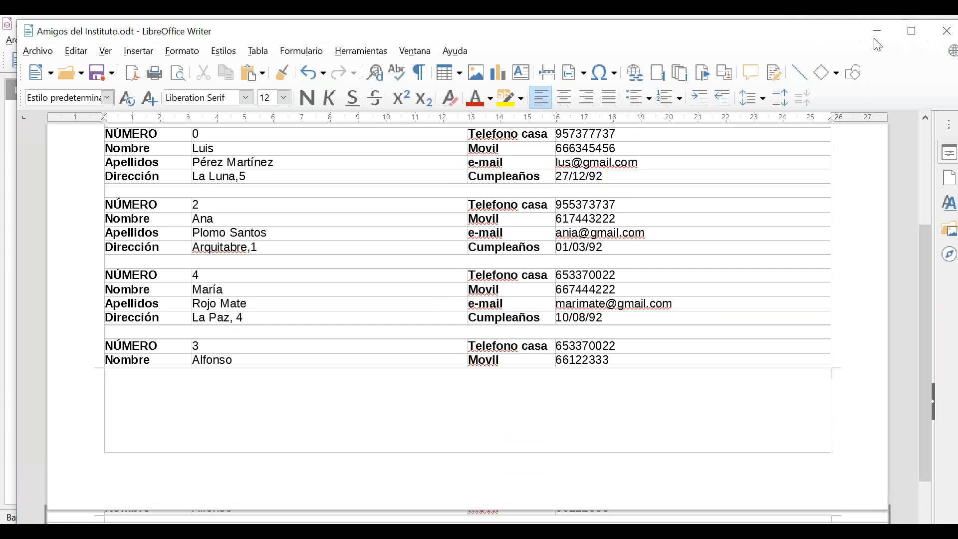
pyautogui.click(947, 31)
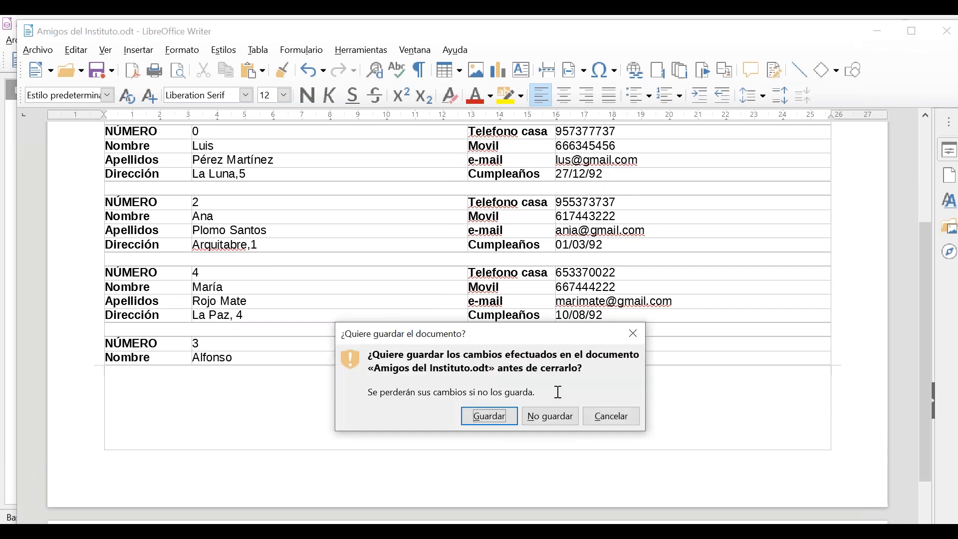
pyautogui.click(550, 423)
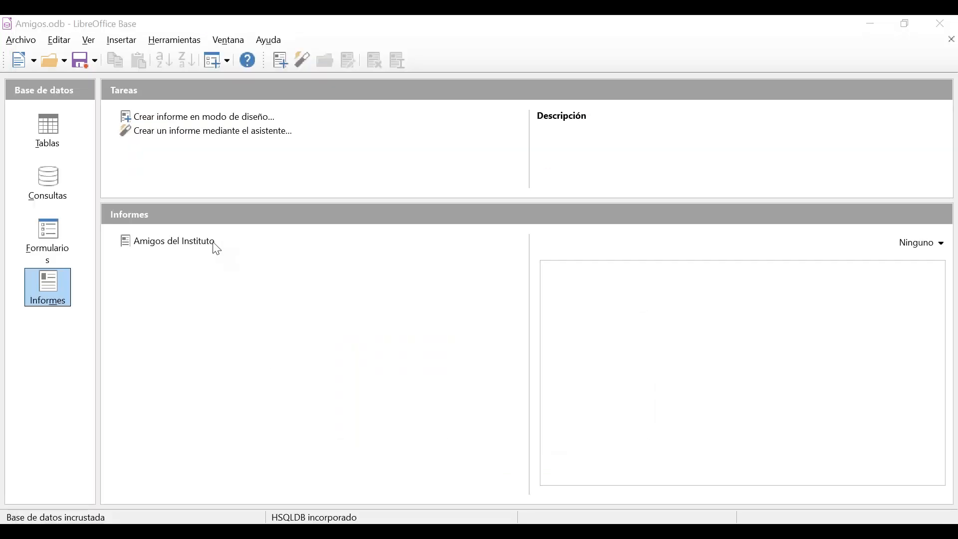
pyautogui.click(207, 245)
pyautogui.doubleClick(206, 243)
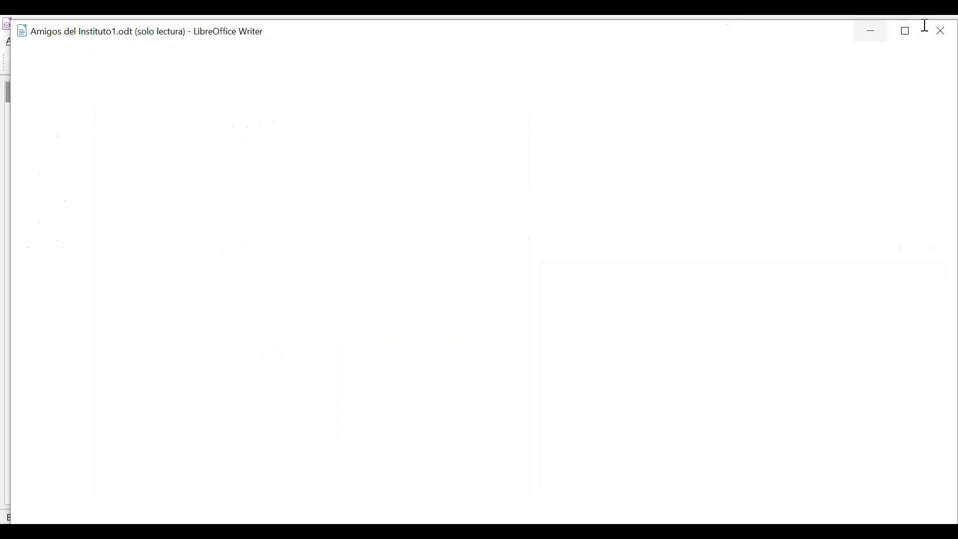
pyautogui.hotkey('ctrl', 'w')
pyautogui.rightClick(152, 245)
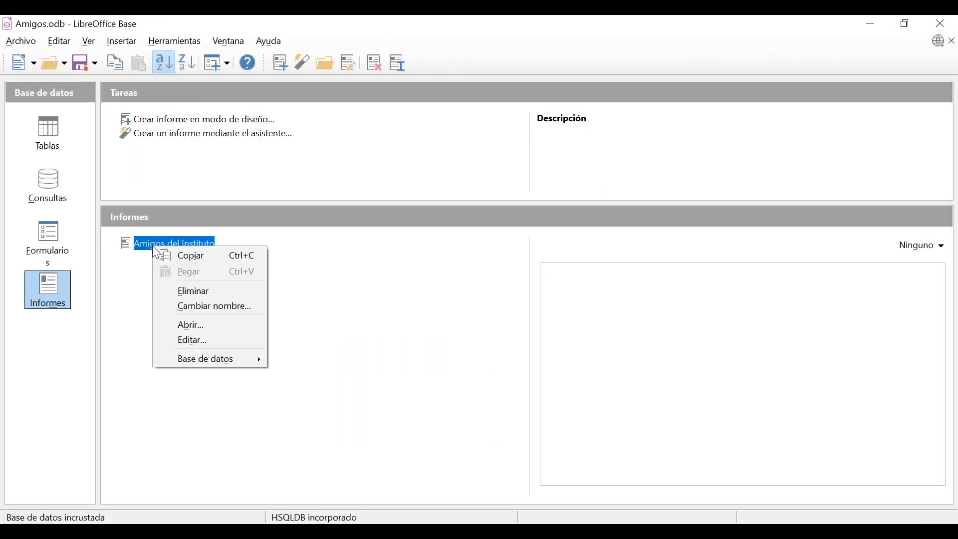
pyautogui.click(195, 341)
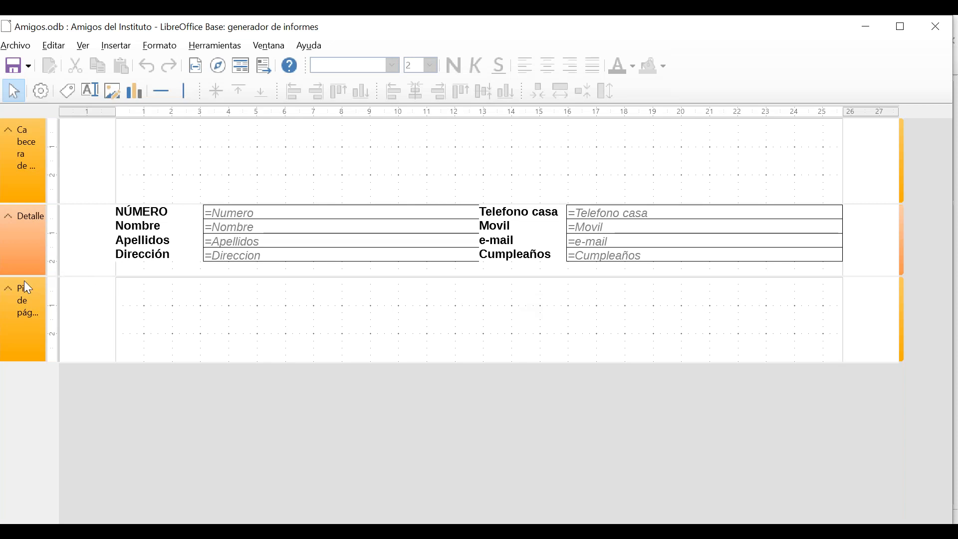
pyautogui.click(319, 252)
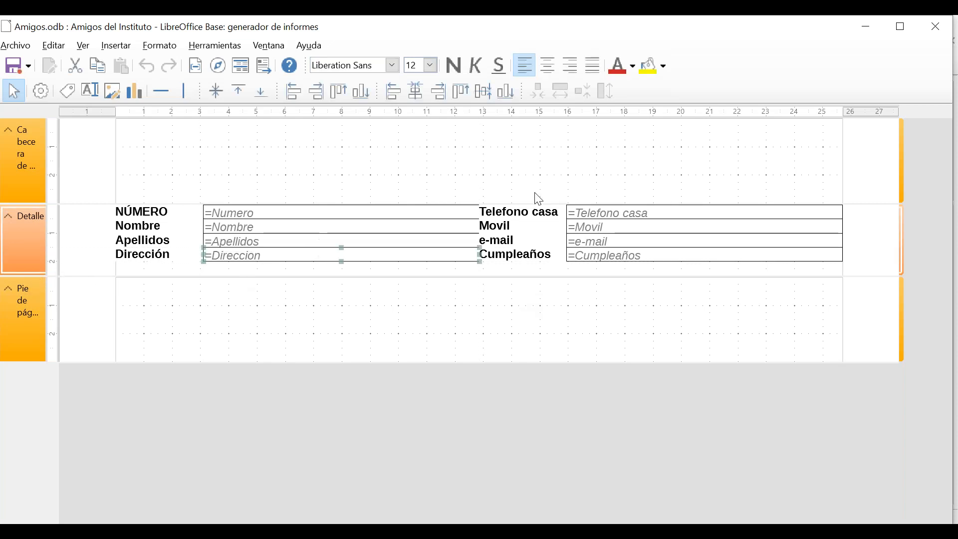
pyautogui.click(462, 197)
pyautogui.click(462, 208)
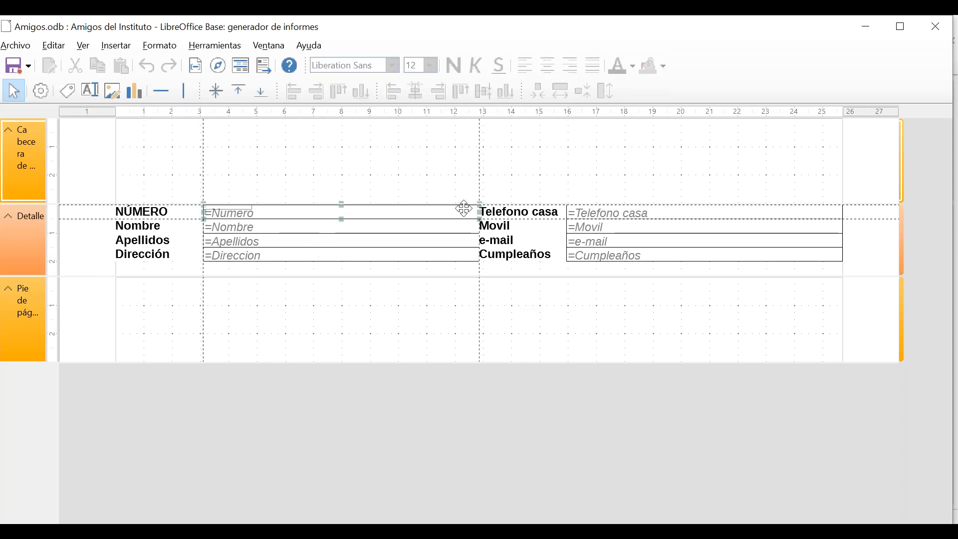
pyautogui.moveTo(477, 213)
pyautogui.mouseDown()
pyautogui.moveTo(438, 213)
pyautogui.moveTo(469, 214)
pyautogui.mouseUp()
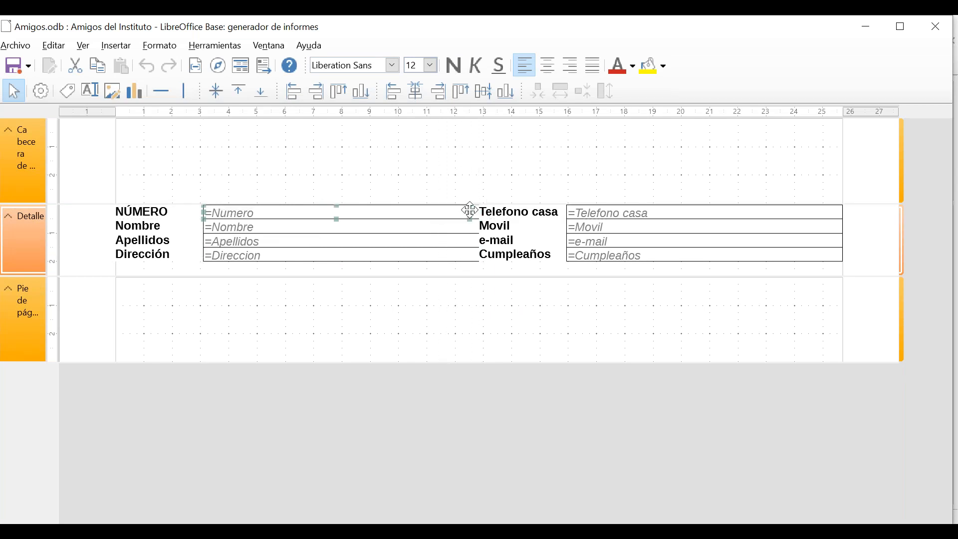
pyautogui.moveTo(469, 214); pyautogui.dragTo(478, 214)
pyautogui.click(298, 397)
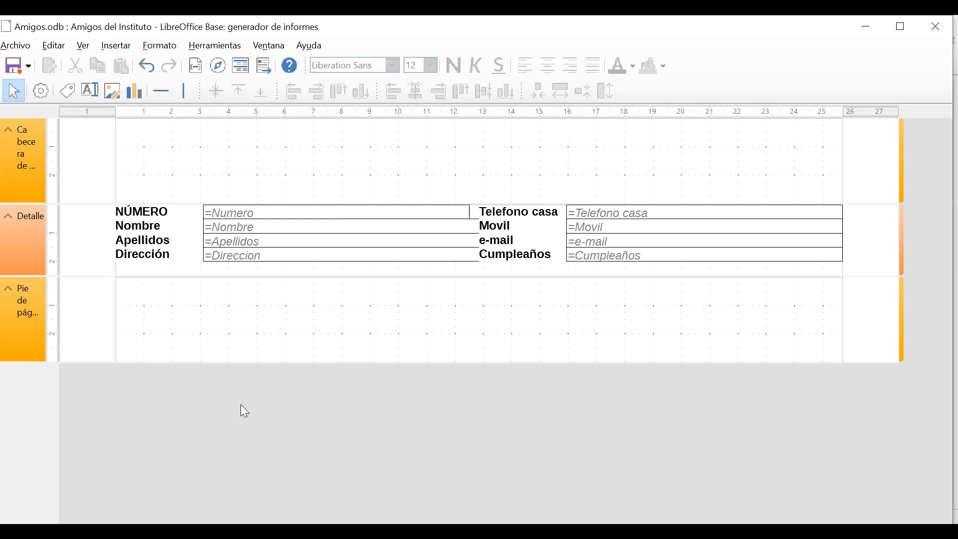
pyautogui.click(945, 31)
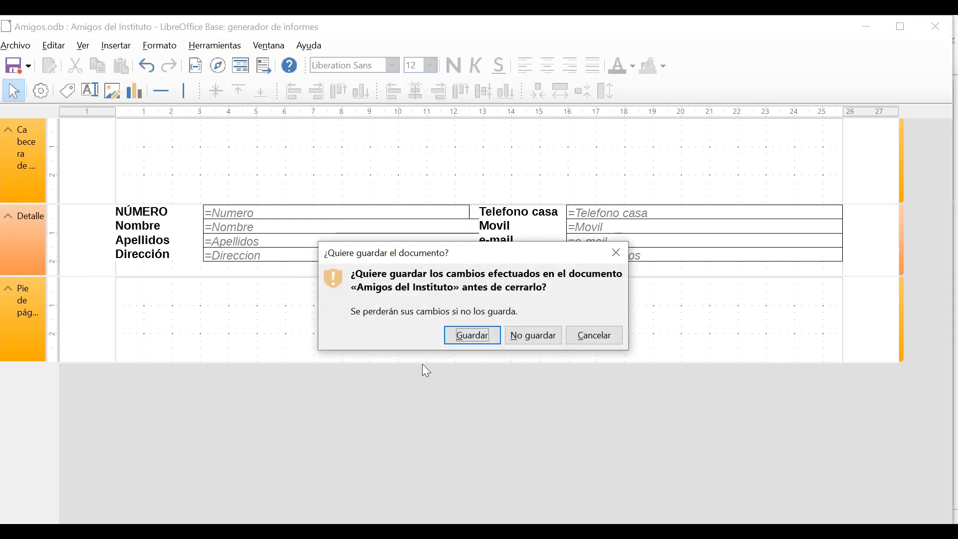
pyautogui.click(523, 338)
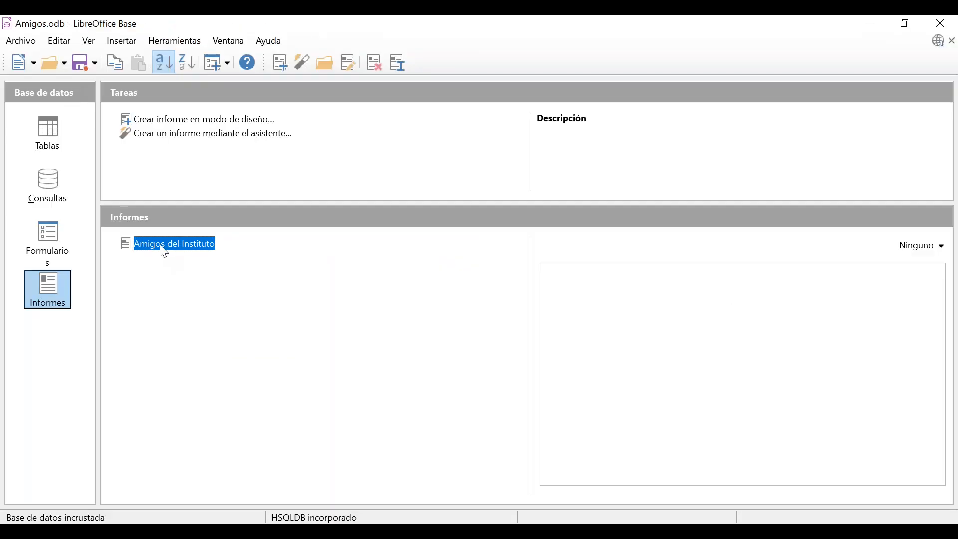
# Start a new report with the Report Wizard from the database's Reports section.
pyautogui.click(52, 295)
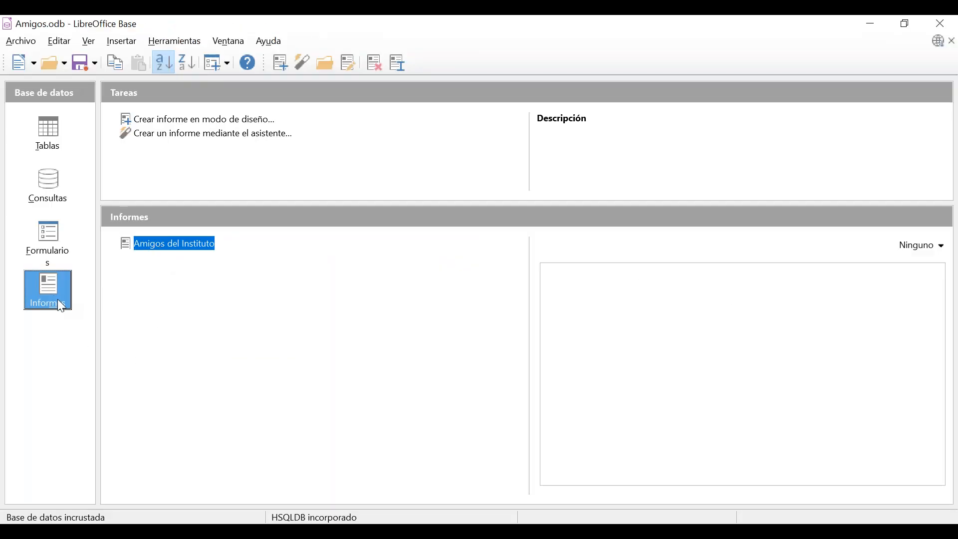
pyautogui.click(231, 134)
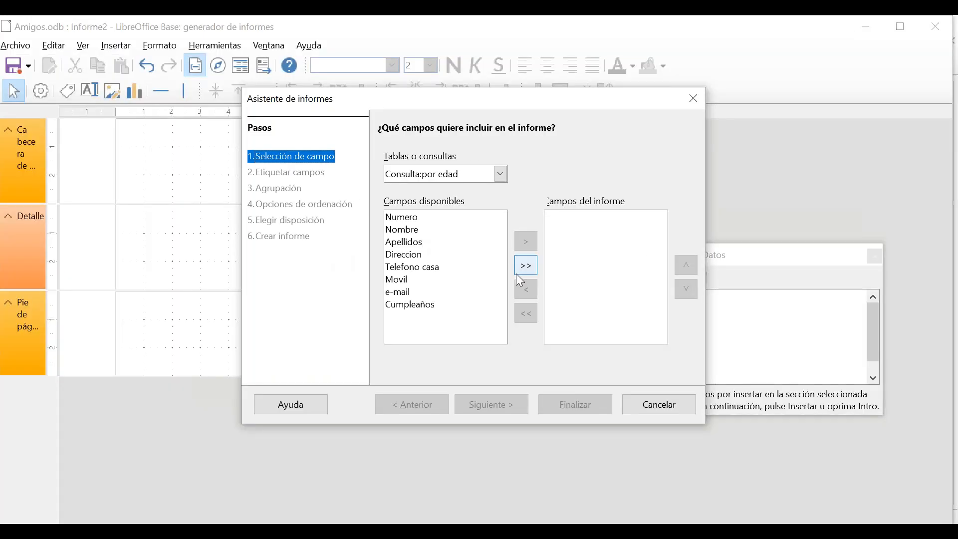
pyautogui.click(429, 220)
pyautogui.click(433, 233)
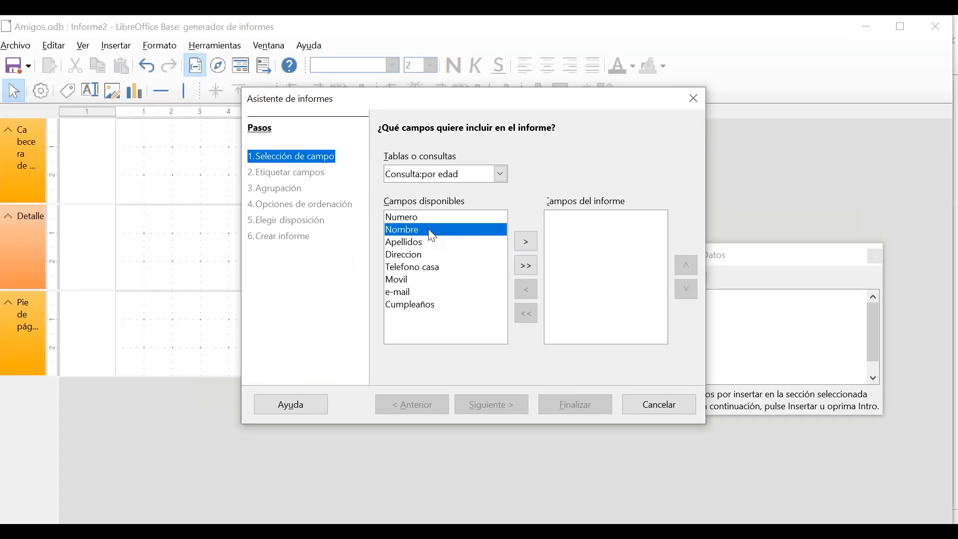
pyautogui.click(429, 244)
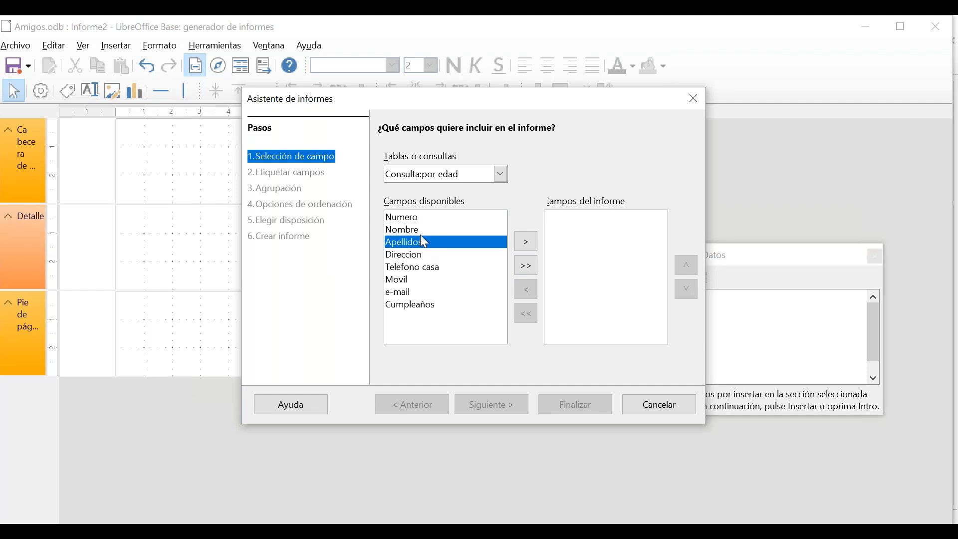
# Base the report on Tabla:Datos and add the Nombre, Apellidos and e-mail fields.
pyautogui.click(501, 174)
pyautogui.click(459, 200)
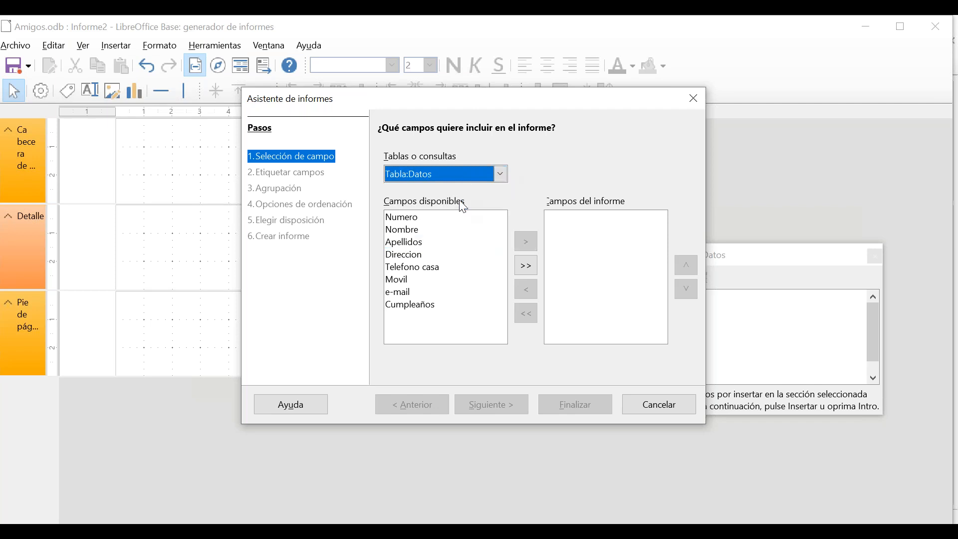
pyautogui.click(411, 233)
pyautogui.click(529, 244)
pyautogui.click(527, 244)
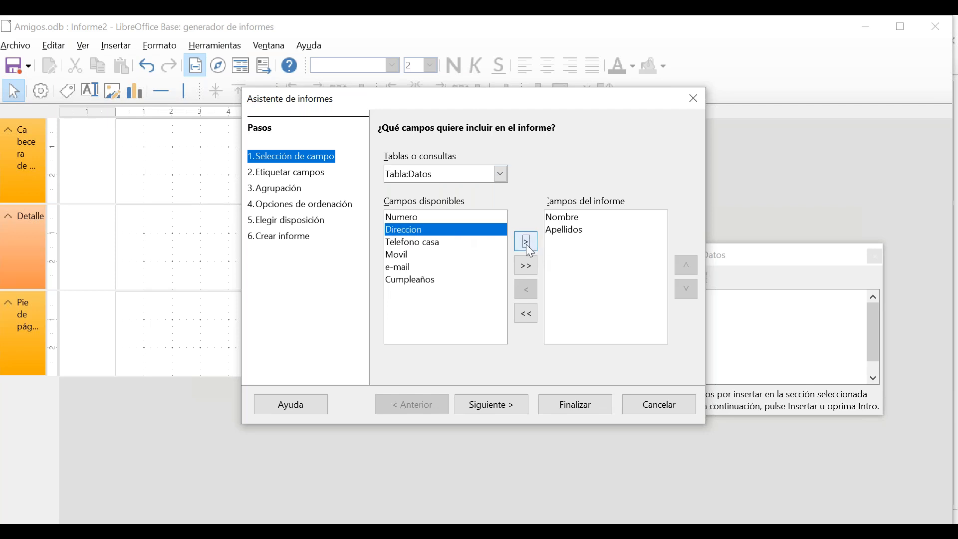
pyautogui.click(425, 282)
pyautogui.click(423, 268)
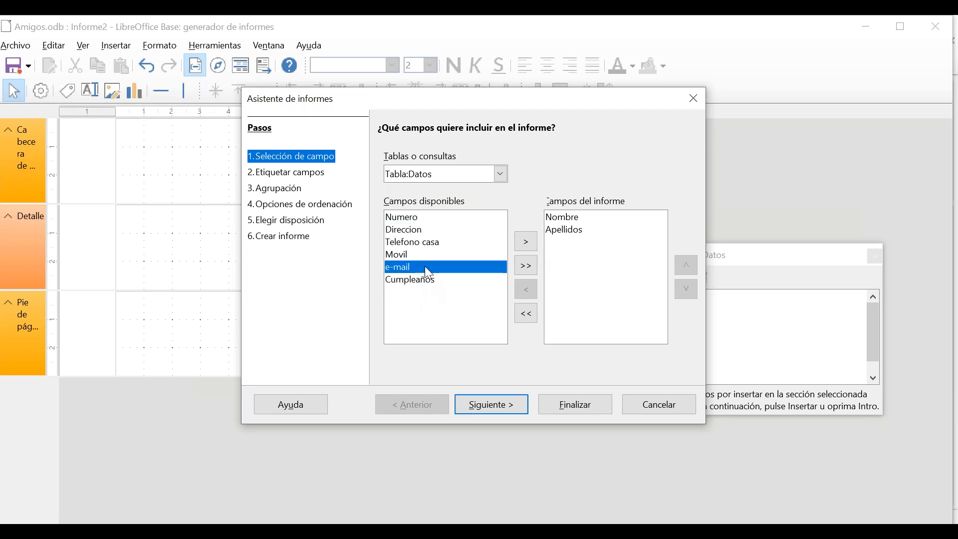
pyautogui.click(527, 242)
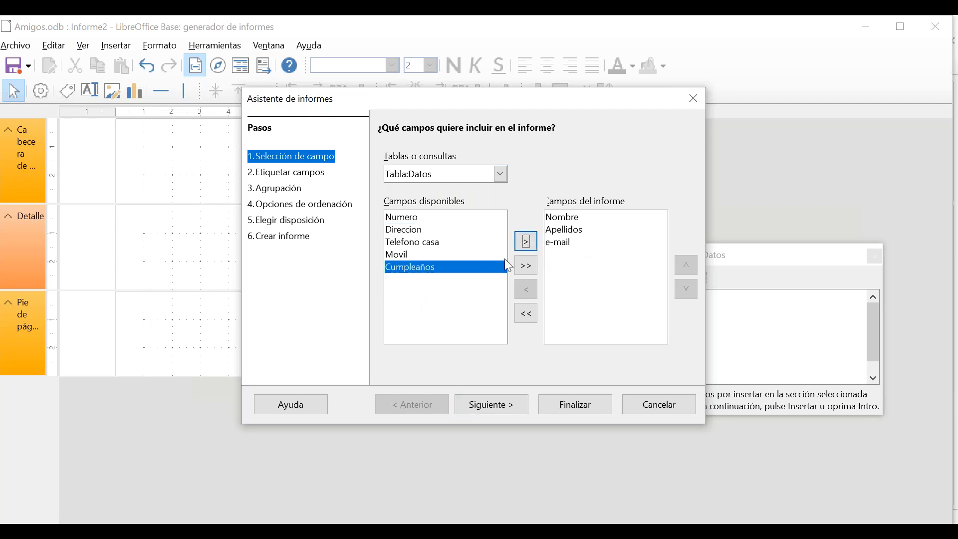
# Relabel the fields as NOMBRE, APELLIDOS and @.
pyautogui.click(499, 402)
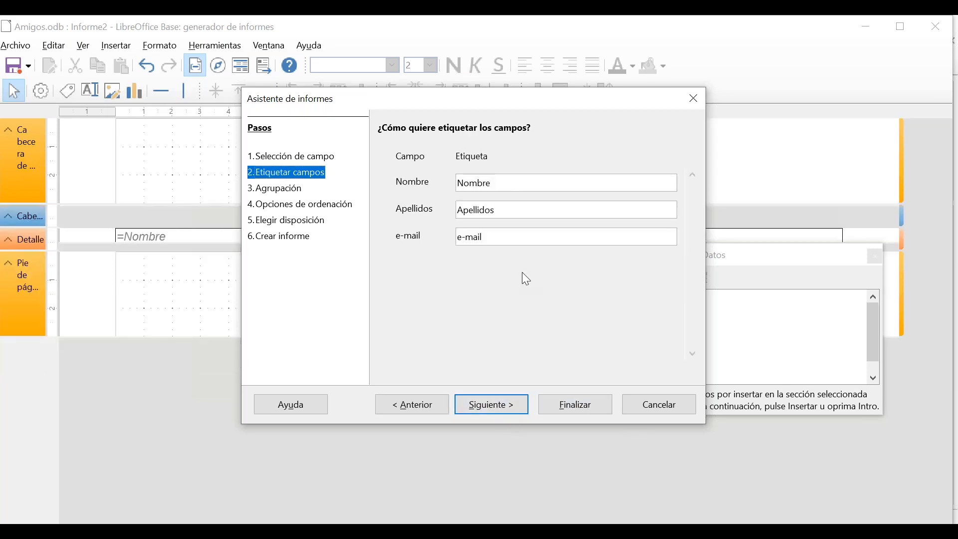
pyautogui.doubleClick(478, 182)
pyautogui.write('NOMBRE')
pyautogui.press('Tab')
pyautogui.write('APELLIDOS')
pyautogui.press('Tab')
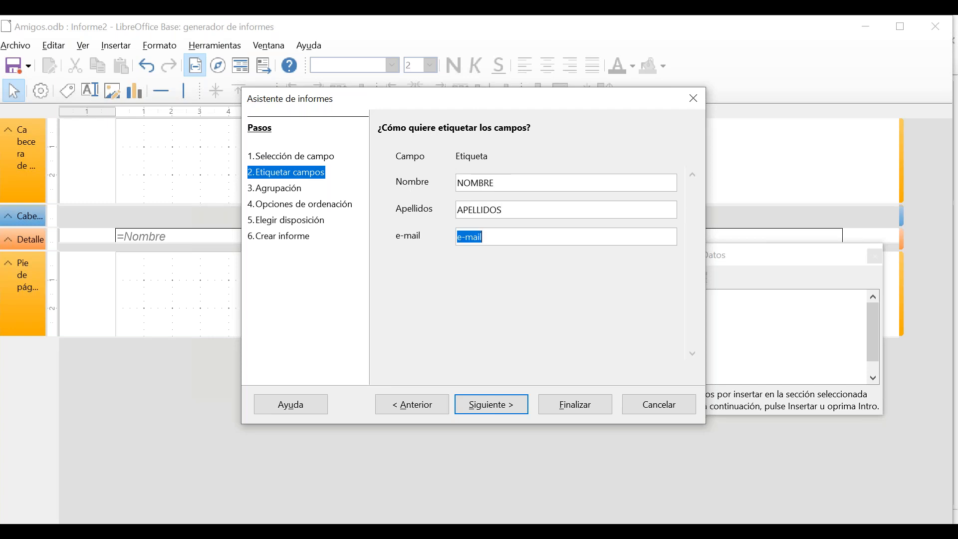
pyautogui.write('@')
# Group the report by Nombre, then by Apellidos.
pyautogui.click(505, 410)
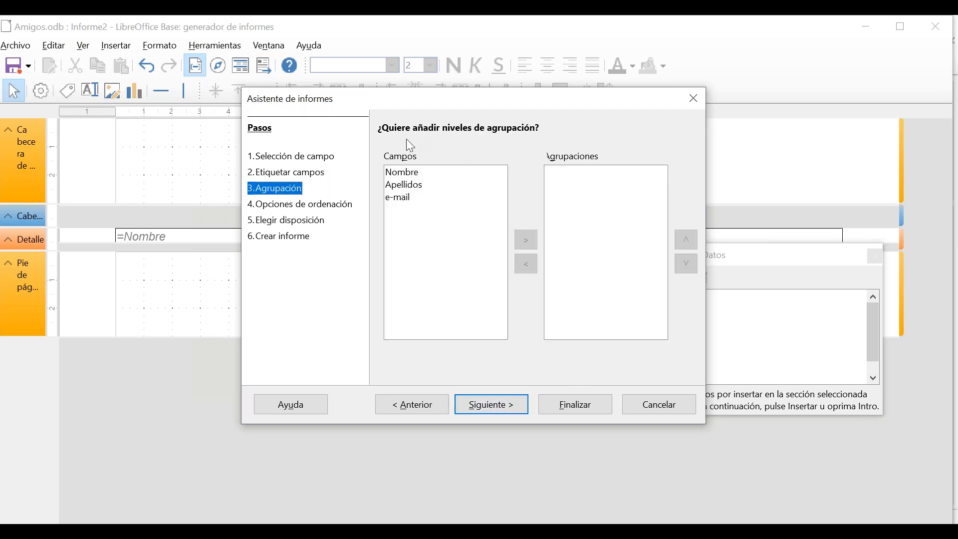
pyautogui.click(403, 175)
pyautogui.click(406, 185)
pyautogui.press('Up')
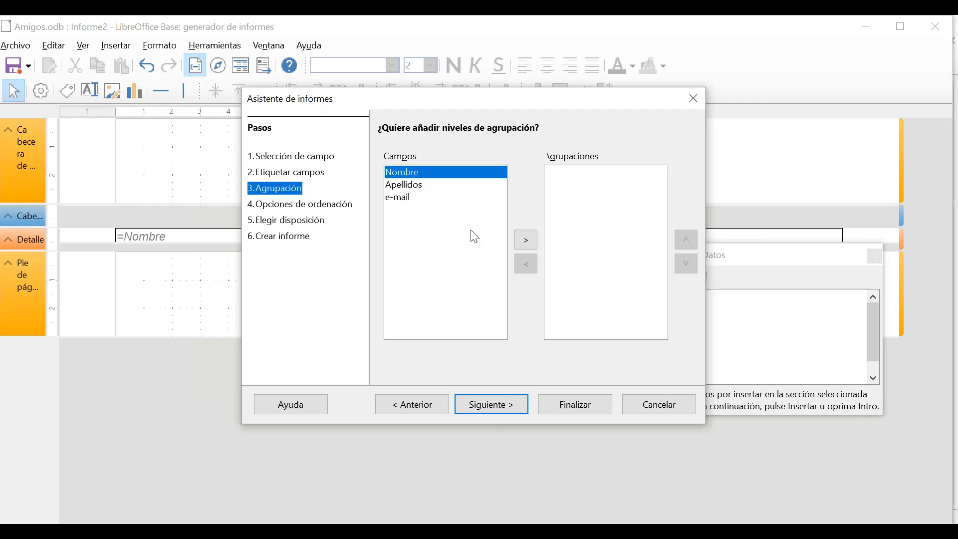
pyautogui.click(528, 245)
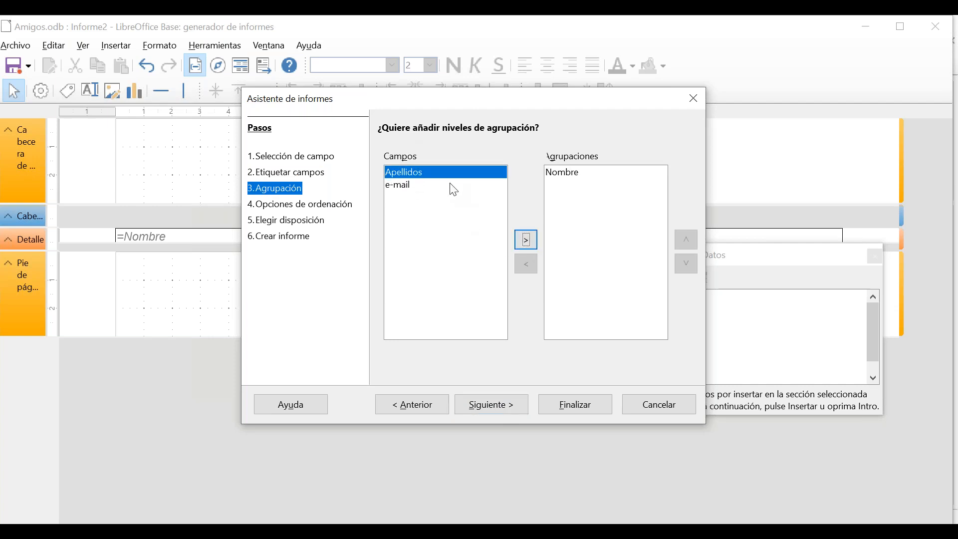
pyautogui.click(529, 245)
# Keep the default sorting, and choose the 'En bloques, etiquetas a la izquierda' layout in portrait orientation.
pyautogui.click(514, 412)
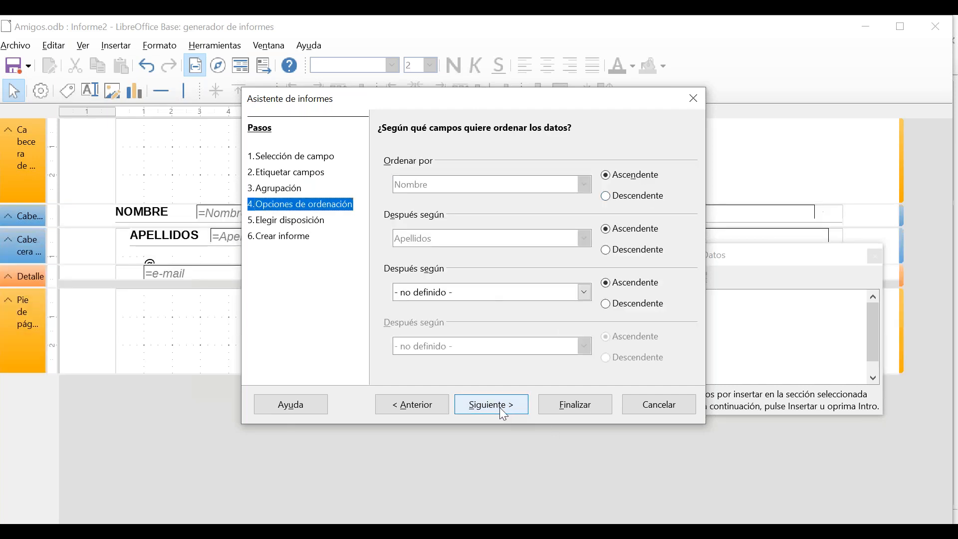
pyautogui.click(498, 407)
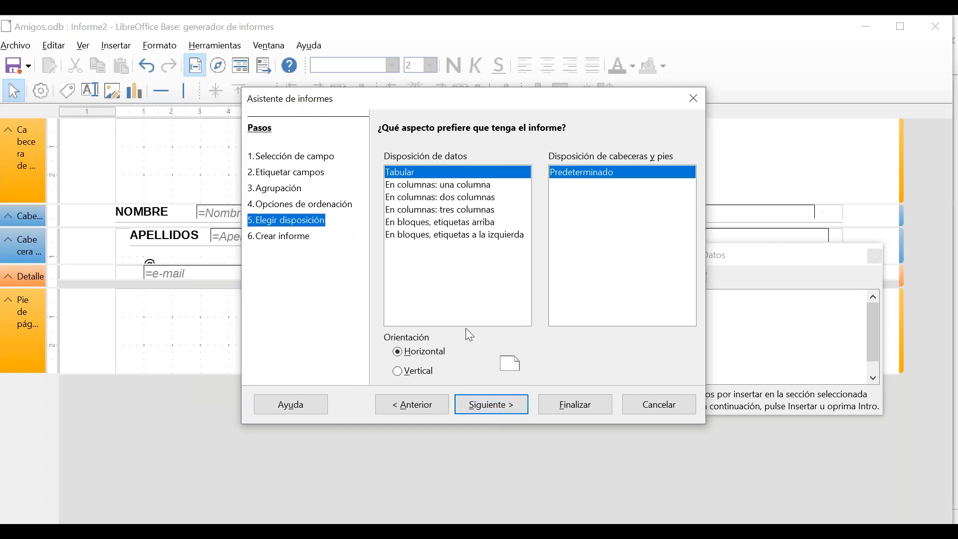
pyautogui.click(467, 188)
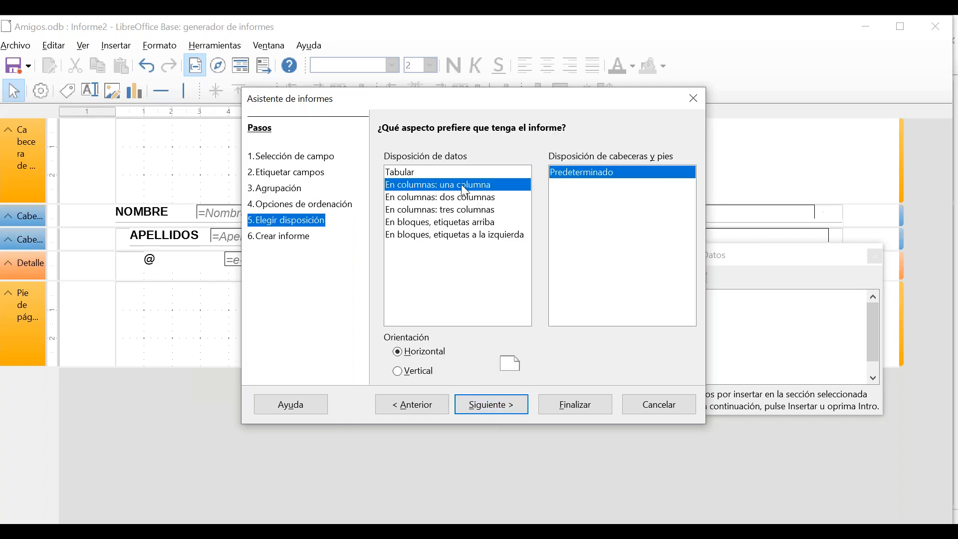
pyautogui.click(465, 202)
pyautogui.click(471, 238)
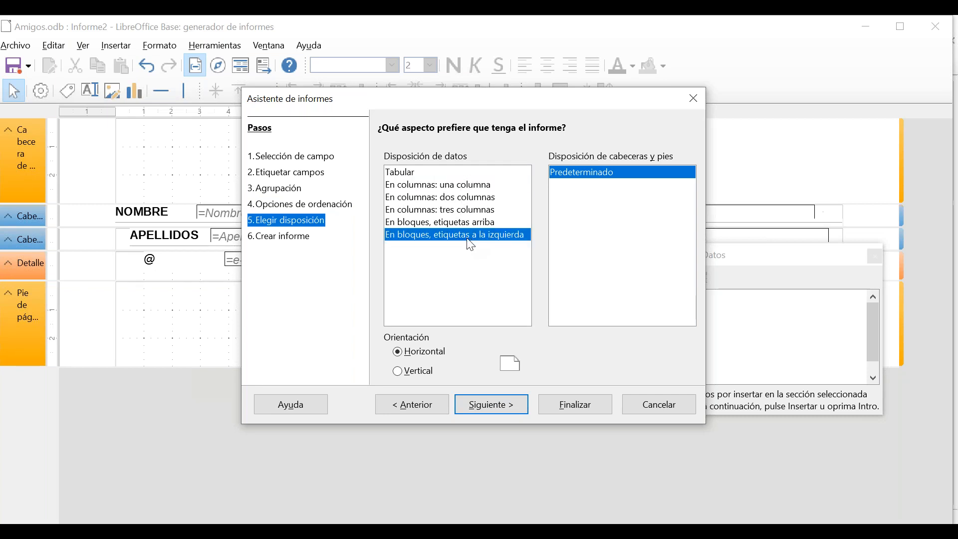
pyautogui.moveTo(420, 98); pyautogui.dragTo(379, 72)
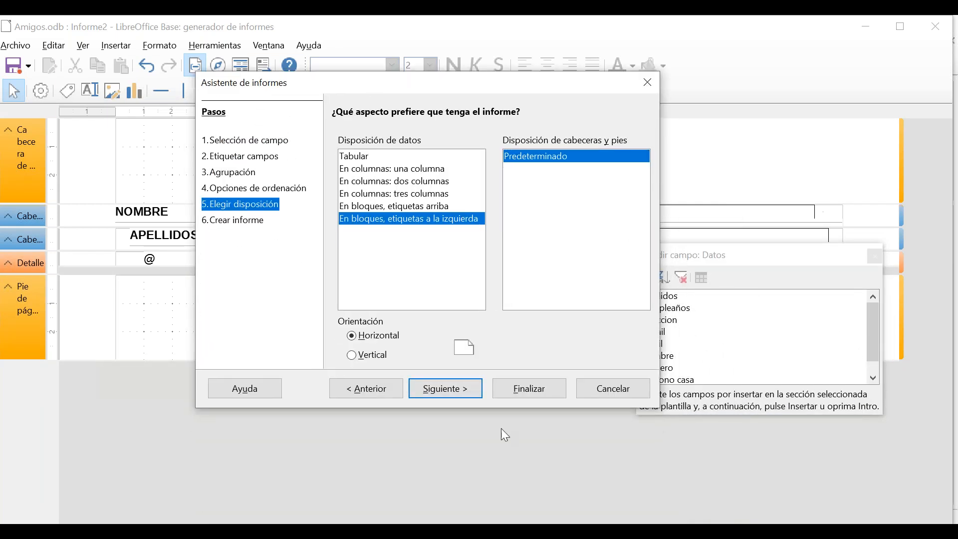
pyautogui.click(365, 363)
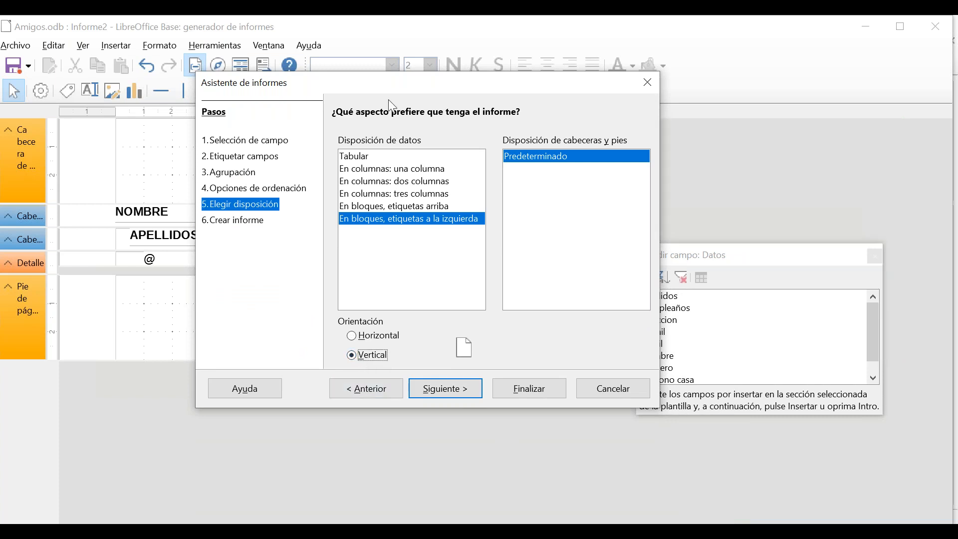
pyautogui.moveTo(385, 85); pyautogui.dragTo(383, 120)
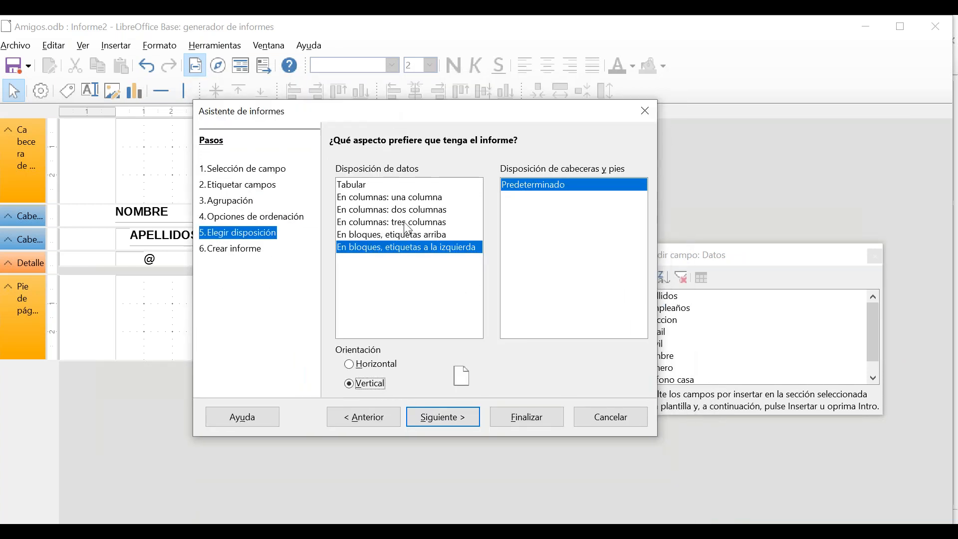
# Title the report Prueba and finish the wizard.
pyautogui.click(432, 420)
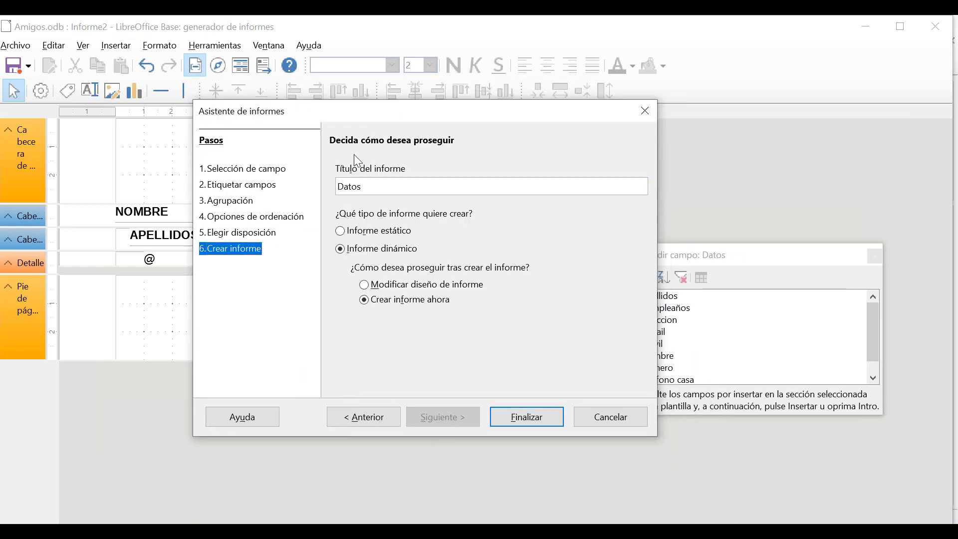
pyautogui.doubleClick(371, 191)
pyautogui.write('pRUEBA')
pyautogui.press('BackSpace')
pyautogui.press('BackSpace')
pyautogui.press('BackSpace')
pyautogui.press('BackSpace')
pyautogui.press('BackSpace')
pyautogui.press('BackSpace')
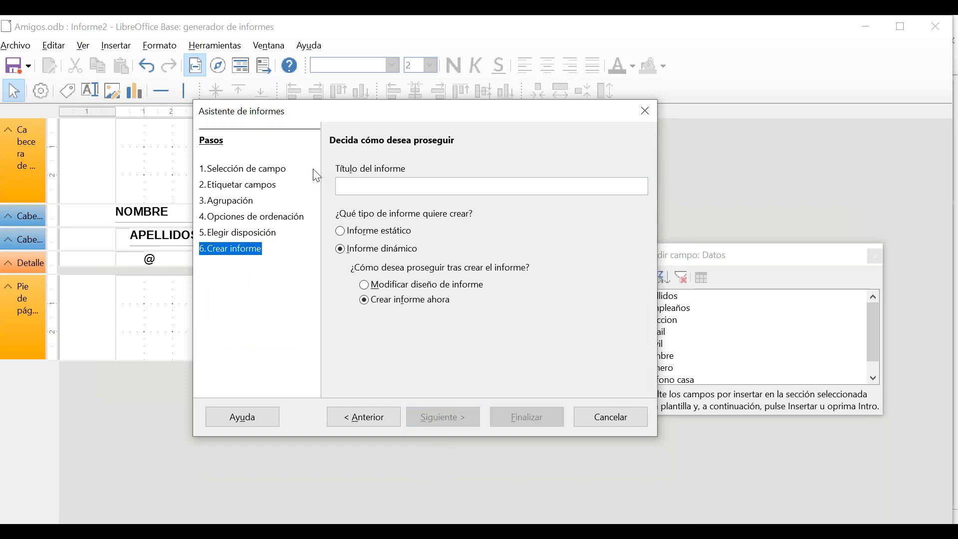
pyautogui.write('Prue')
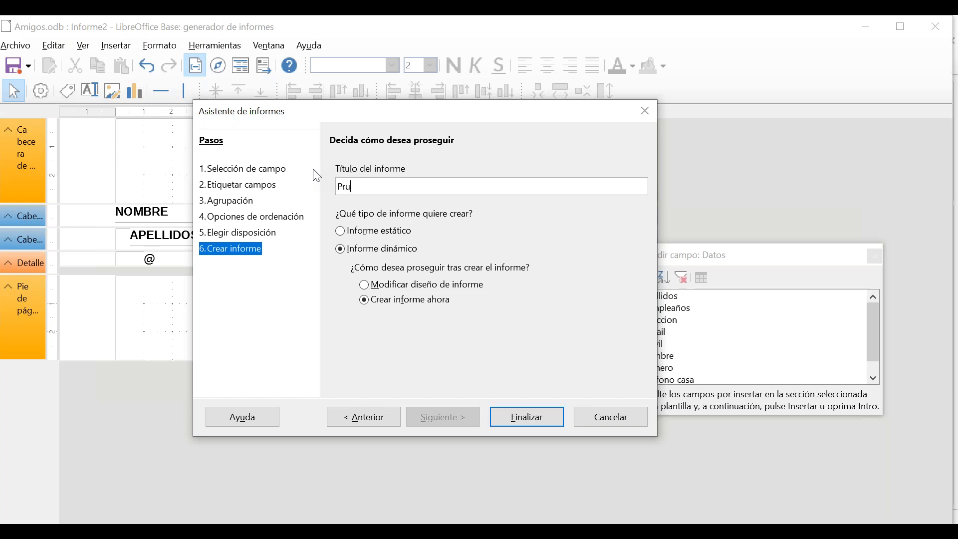
pyautogui.write('ba')
pyautogui.click(528, 419)
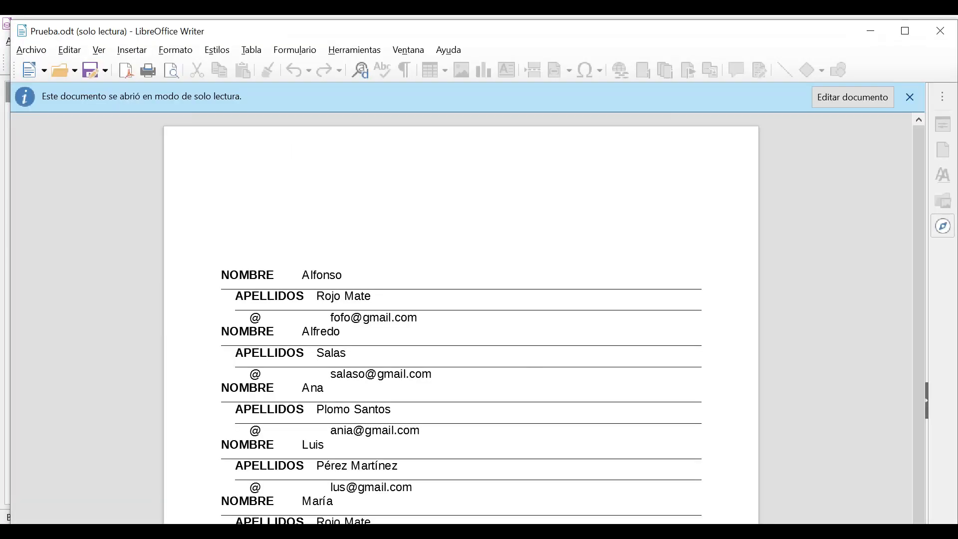
# Scroll through Prueba.odt, make it editable, and show the other LibreOffice windows.
pyautogui.scroll(-1, 506, 321)
pyautogui.scroll(-3, 506, 321)
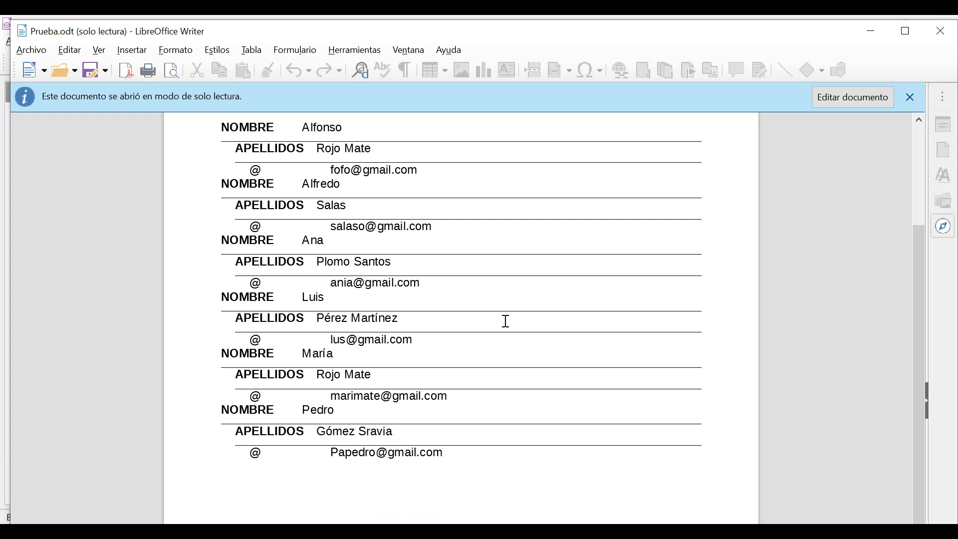
pyautogui.scroll(2, 506, 321)
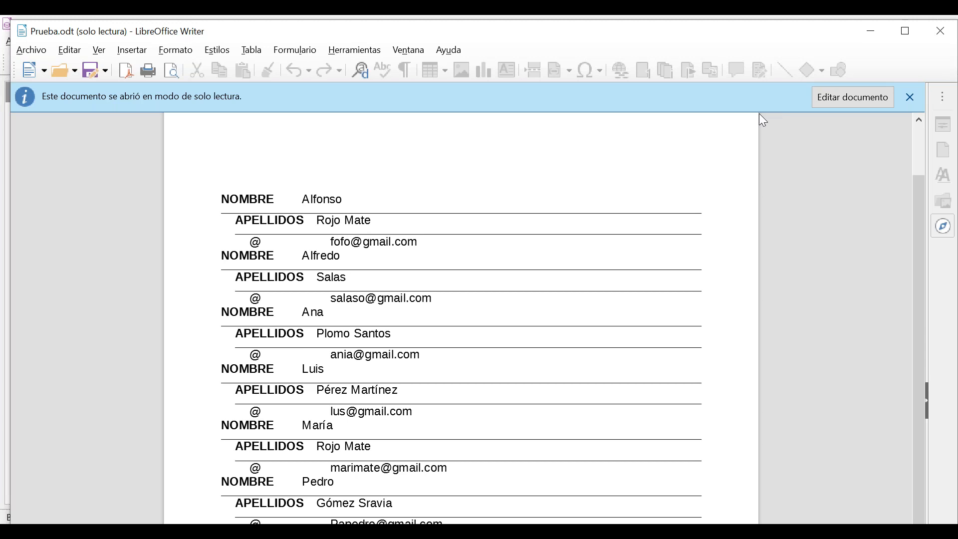
pyautogui.click(875, 99)
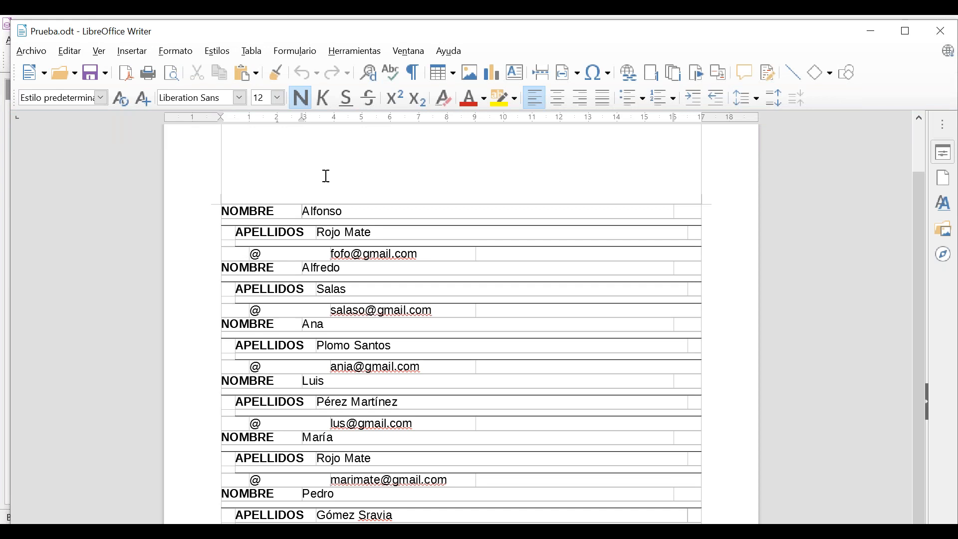
pyautogui.click(677, 531)
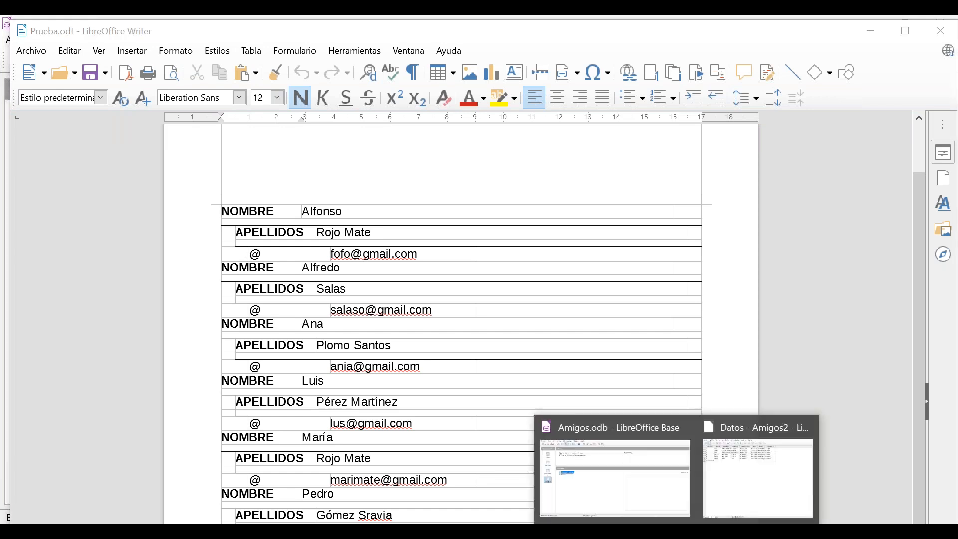
# Open the Prueba report for editing in the Report Builder.
pyautogui.click(622, 508)
pyautogui.rightClick(170, 249)
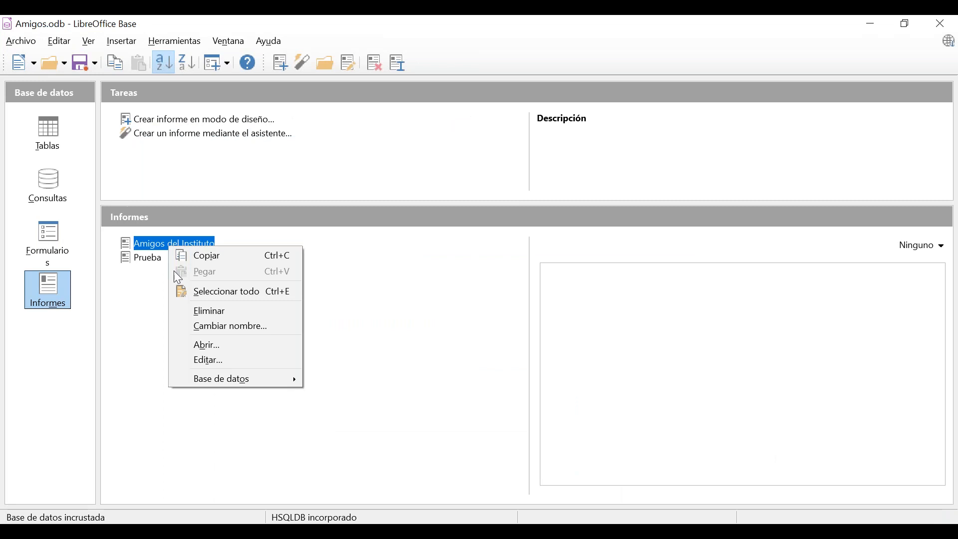
pyautogui.rightClick(147, 259)
pyautogui.rightClick(146, 260)
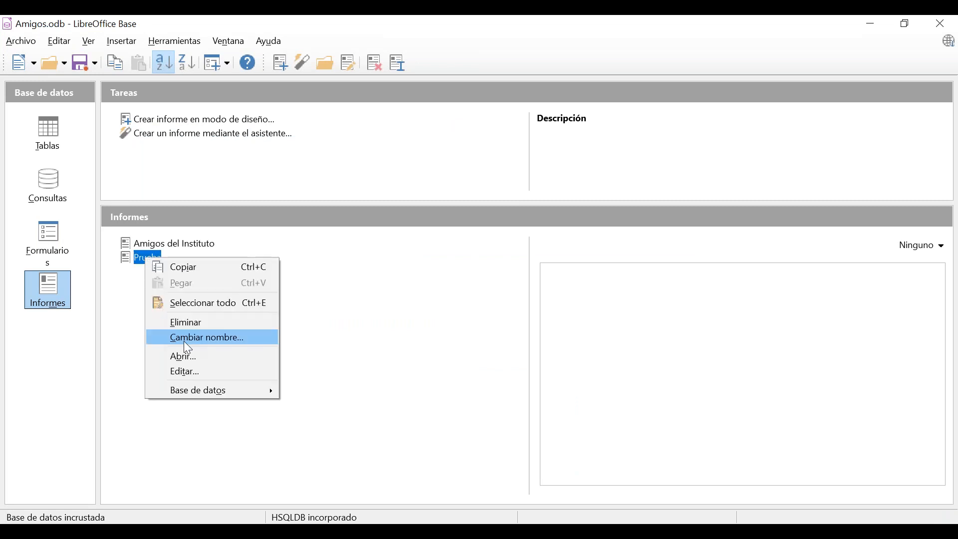
pyautogui.click(192, 373)
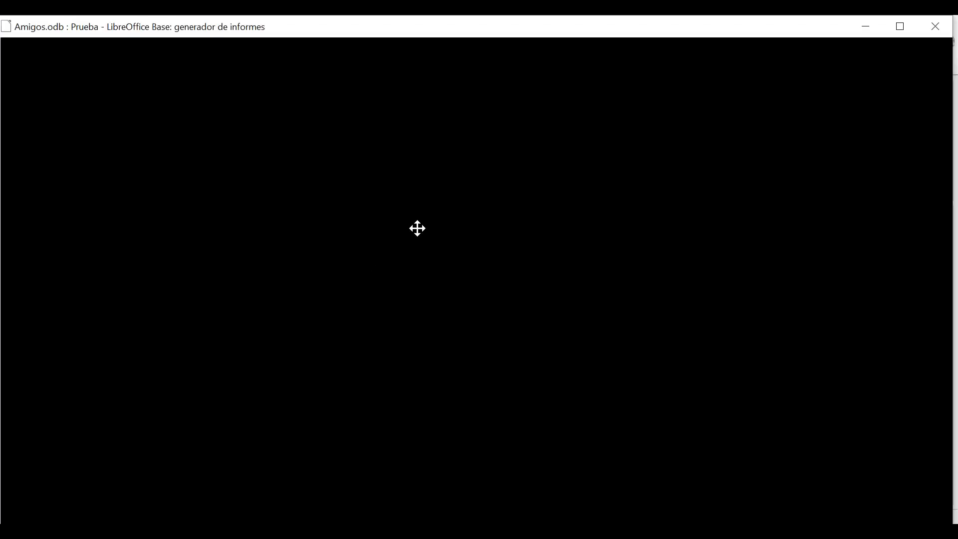
# Shift the APELLIDOS label and =Apellidos field left to line up with NOMBRE.
pyautogui.click(180, 235)
pyautogui.moveTo(181, 235); pyautogui.dragTo(166, 235)
pyautogui.click(238, 238)
pyautogui.moveTo(238, 239)
pyautogui.mouseDown()
pyautogui.moveTo(215, 239)
pyautogui.moveTo(223, 239)
pyautogui.mouseUp()
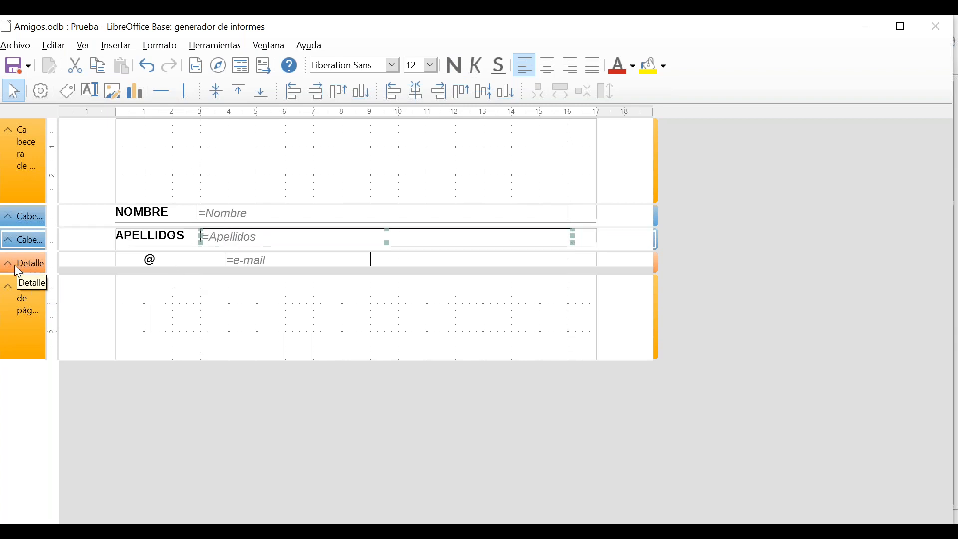
pyautogui.click(96, 288)
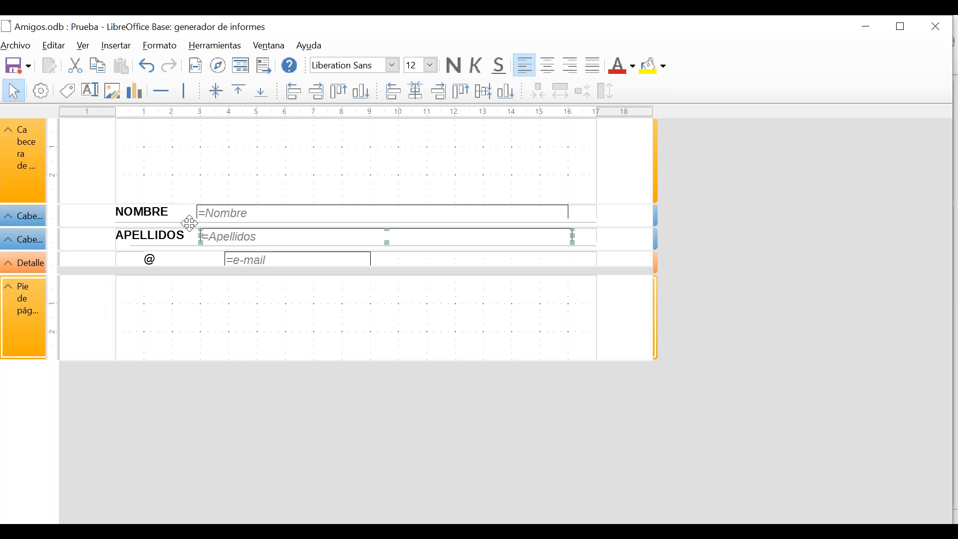
# Move APELLIDOS into the top header and NOMBRE with =Nombre down into the header below.
pyautogui.moveTo(145, 212); pyautogui.dragTo(142, 176)
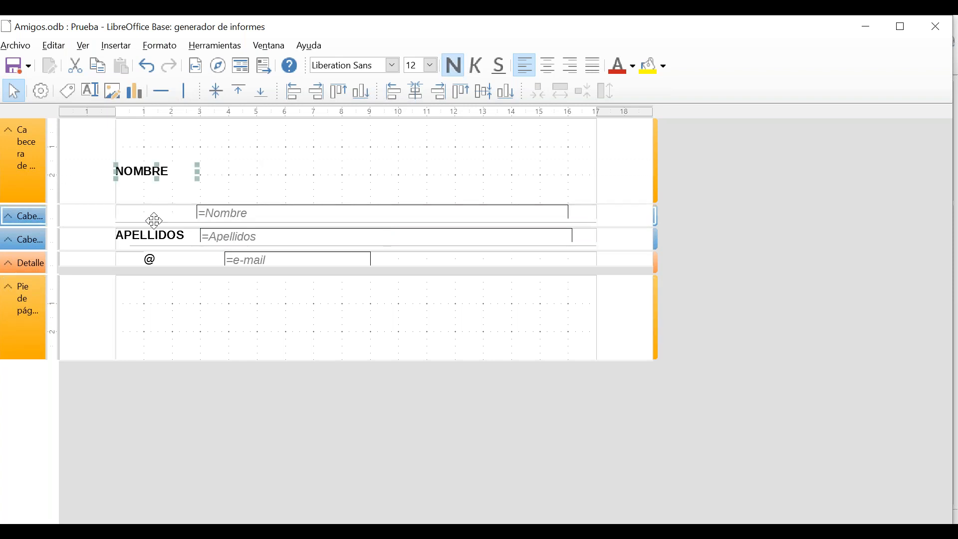
pyautogui.moveTo(214, 214); pyautogui.dragTo(216, 172)
pyautogui.moveTo(165, 236); pyautogui.dragTo(230, 199)
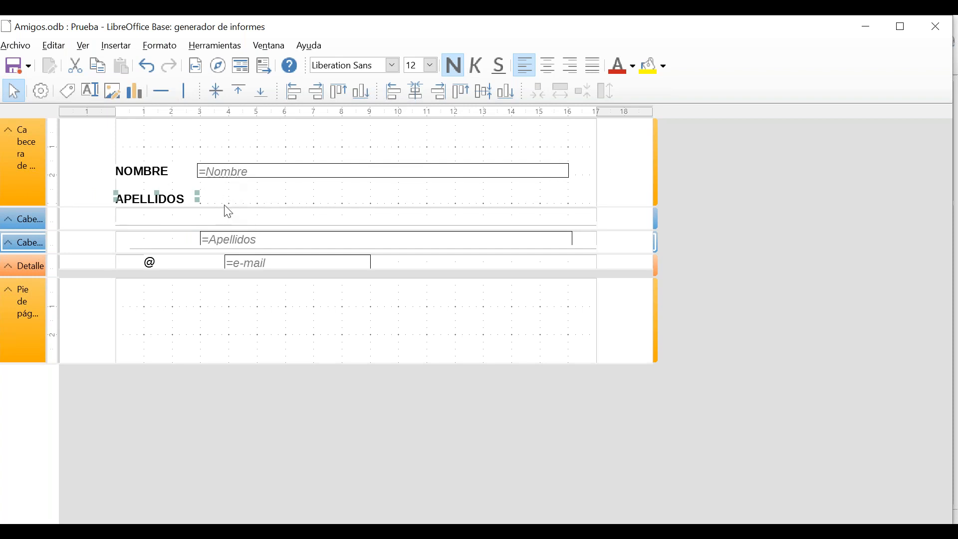
pyautogui.moveTo(156, 173); pyautogui.dragTo(160, 220)
pyautogui.click(244, 176)
pyautogui.moveTo(243, 201); pyautogui.dragTo(246, 251)
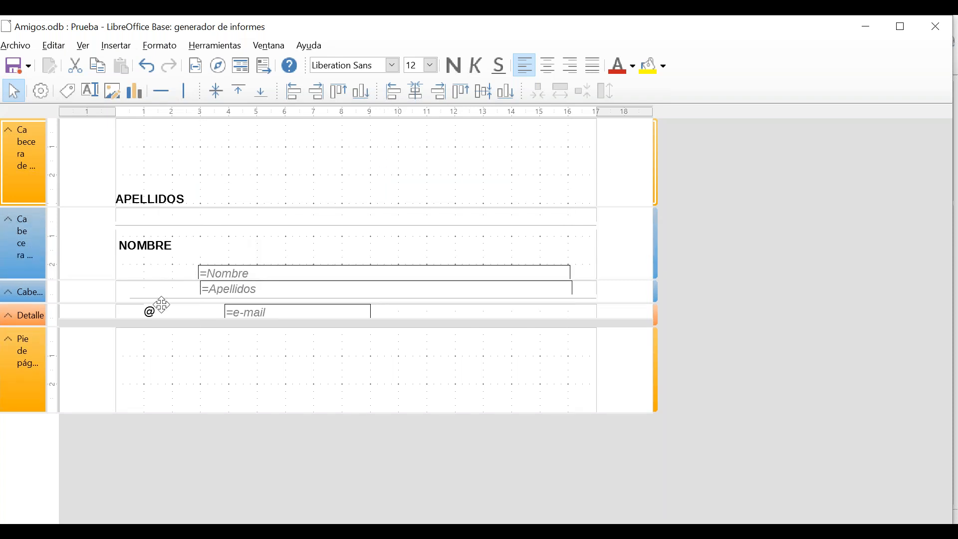
# Place the =Nombre field beside the NOMBRE label and align it.
pyautogui.click(227, 273)
pyautogui.moveTo(227, 274); pyautogui.dragTo(229, 239)
pyautogui.click(317, 92)
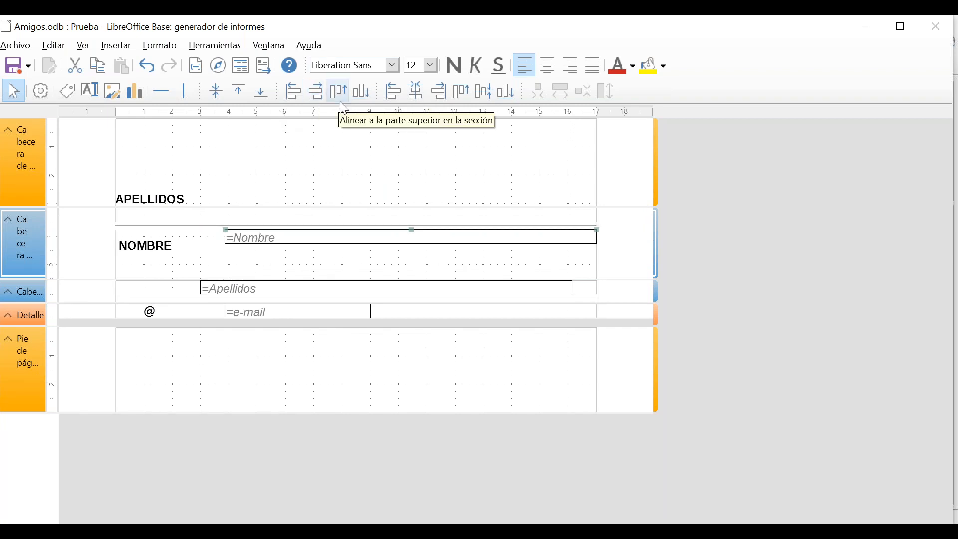
pyautogui.click(418, 102)
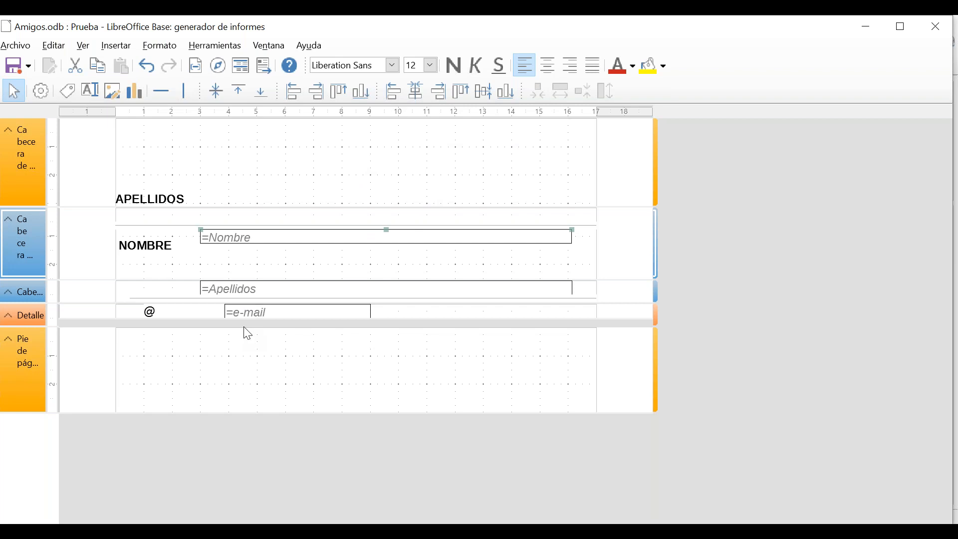
# Level the Nombre field with its label and move =Apellidos up beside APELLIDOS.
pyautogui.click(165, 247)
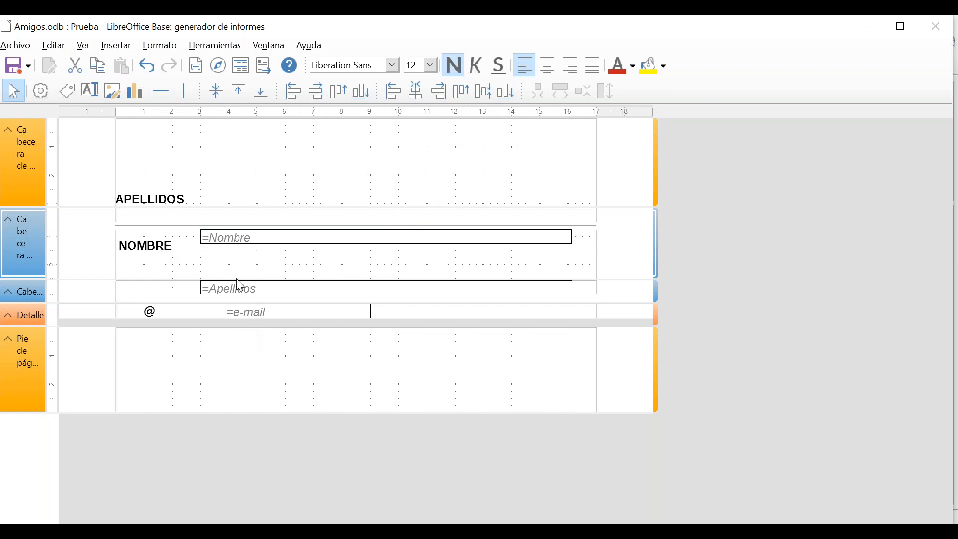
pyautogui.click(220, 241)
pyautogui.moveTo(220, 240); pyautogui.dragTo(218, 250)
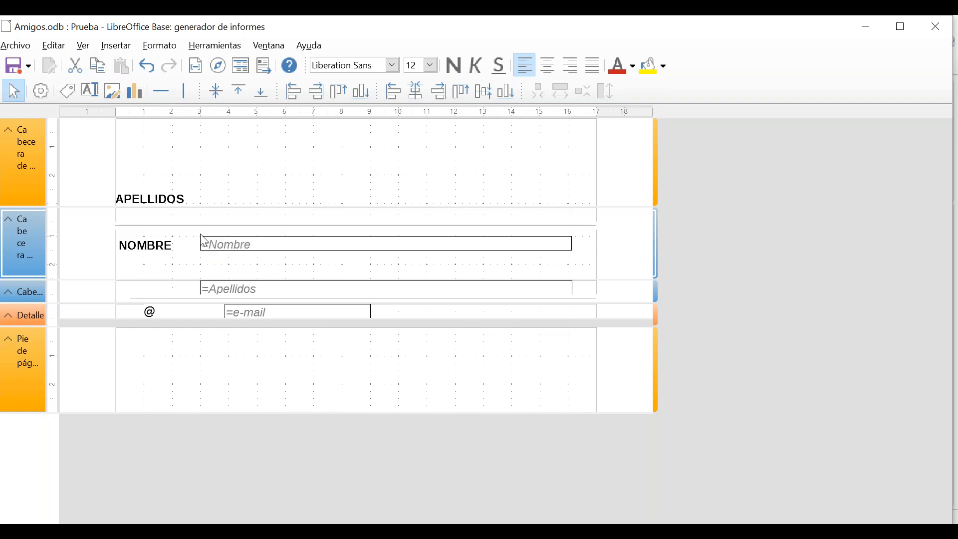
pyautogui.click(263, 288)
pyautogui.moveTo(263, 287); pyautogui.dragTo(268, 199)
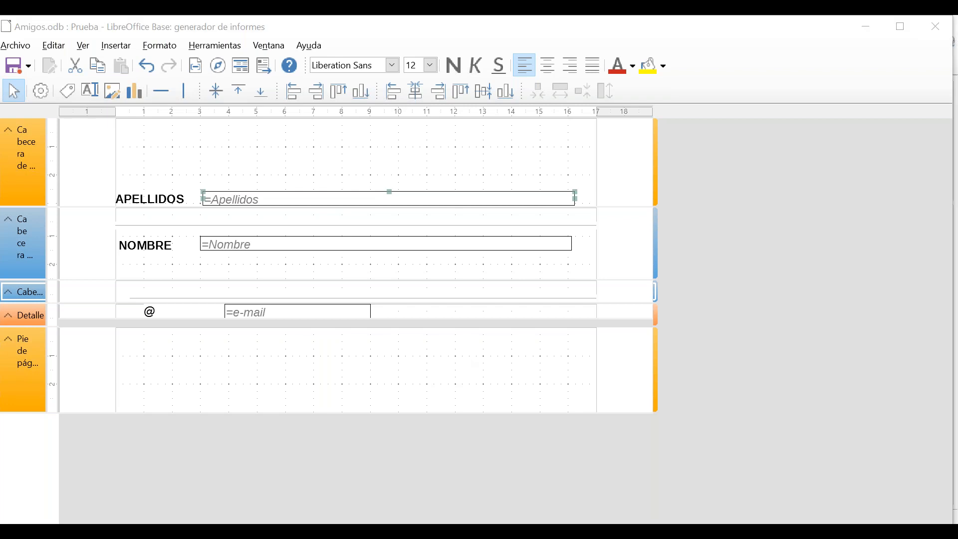
pyautogui.hotkey('alt', 'Tab')
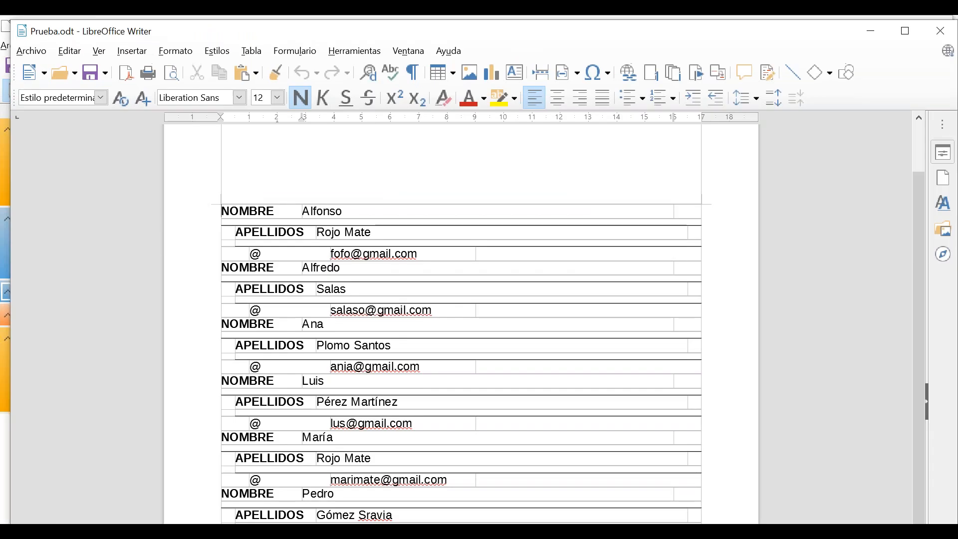
pyautogui.hotkey('alt', 'Tab')
pyautogui.hotkey('alt', 'Tab')
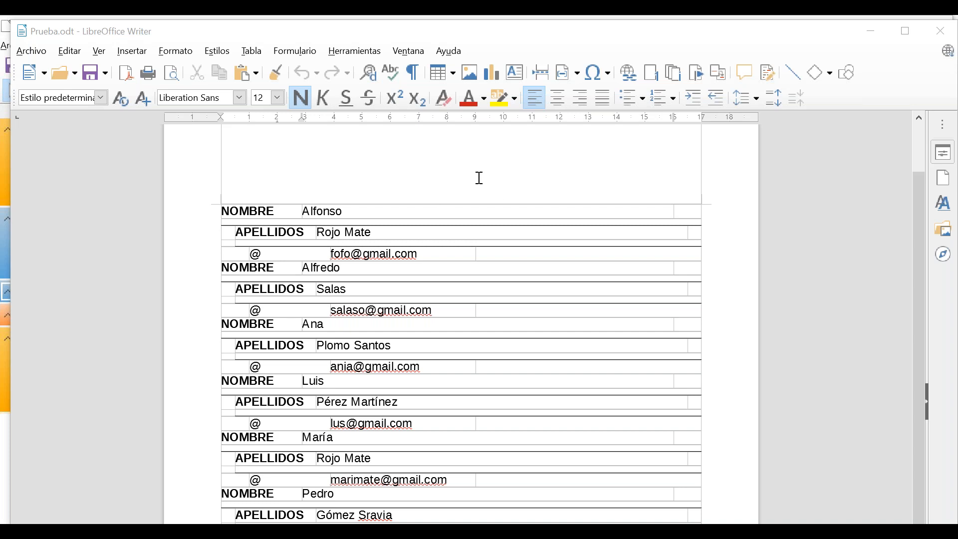
pyautogui.click(435, 202)
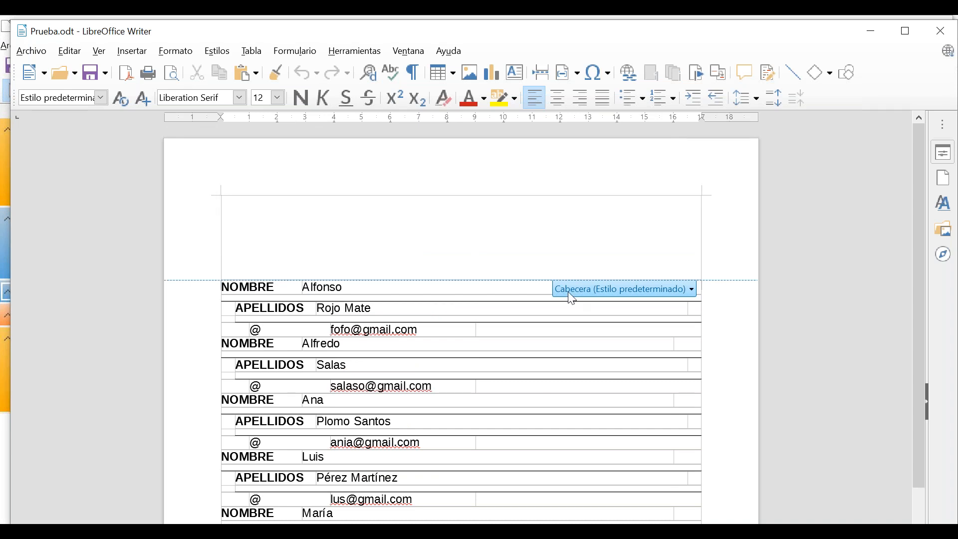
pyautogui.click(132, 51)
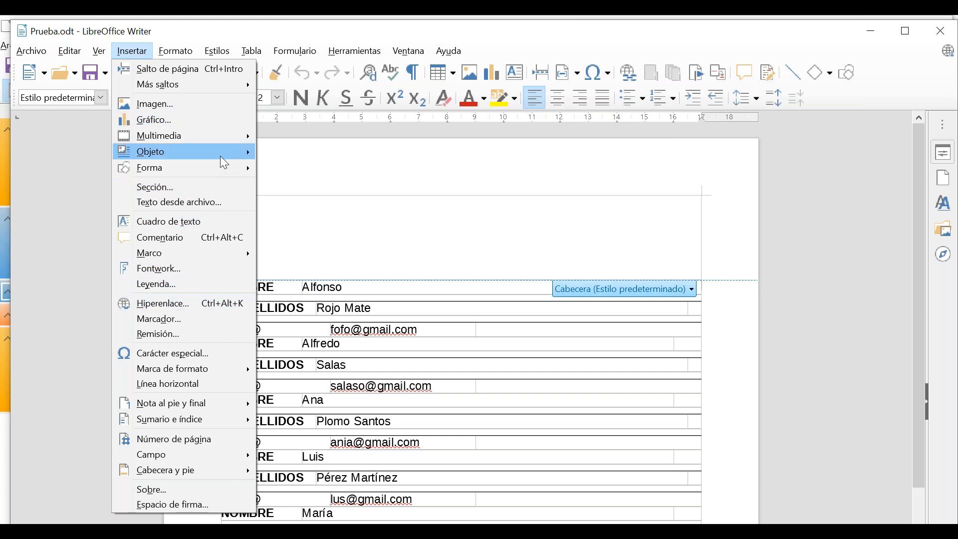
pyautogui.moveTo(220, 156)
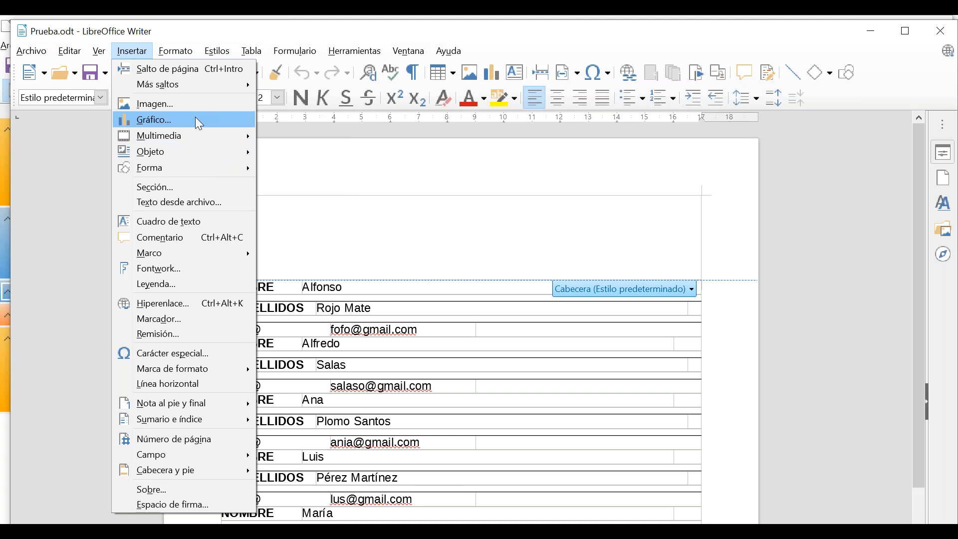
pyautogui.click(370, 234)
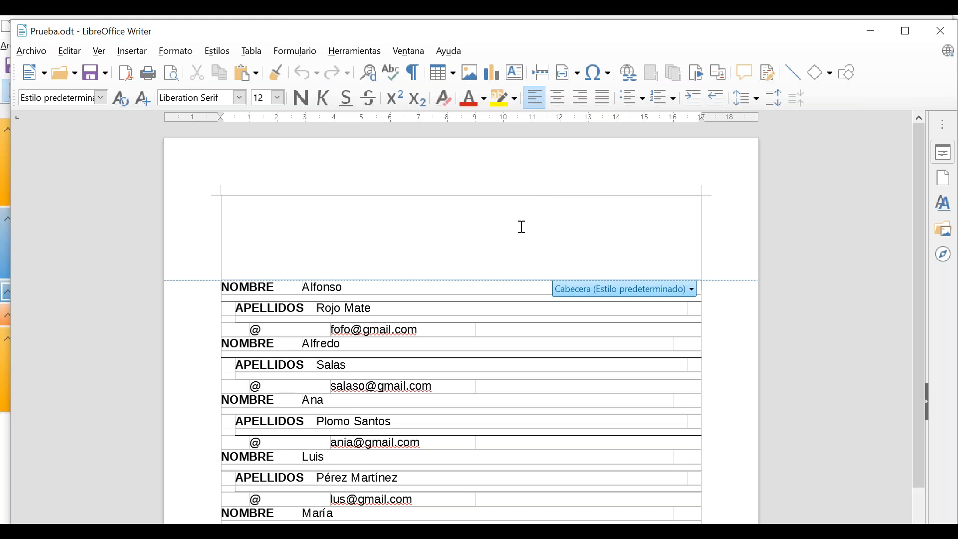
pyautogui.click(941, 33)
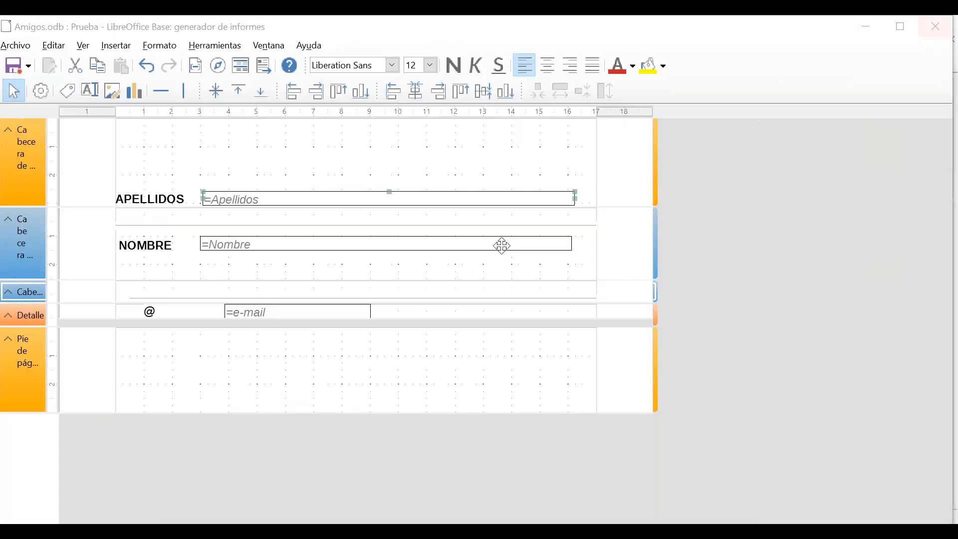
# Start inserting an image into the report and browse to the Imágenes folder.
pyautogui.click(190, 144)
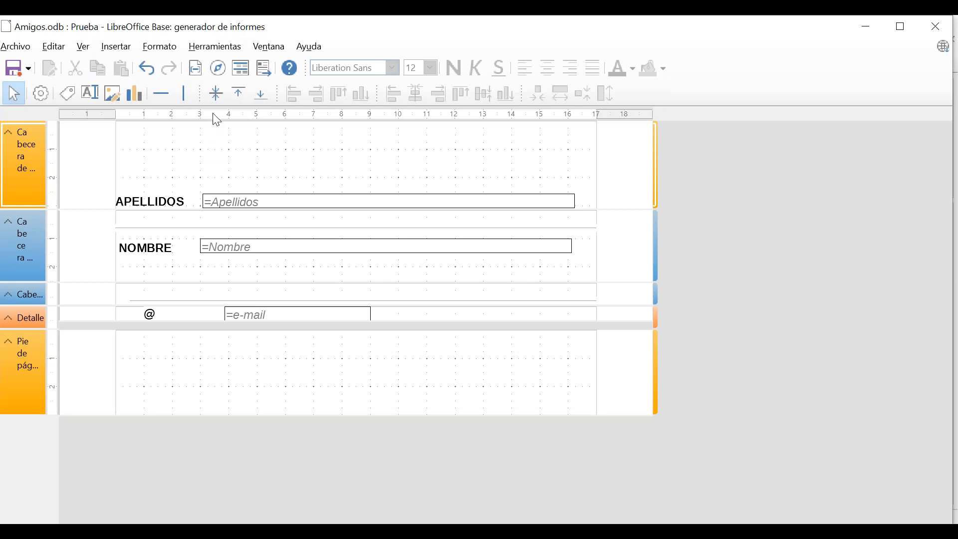
pyautogui.click(102, 50)
pyautogui.moveTo(140, 117)
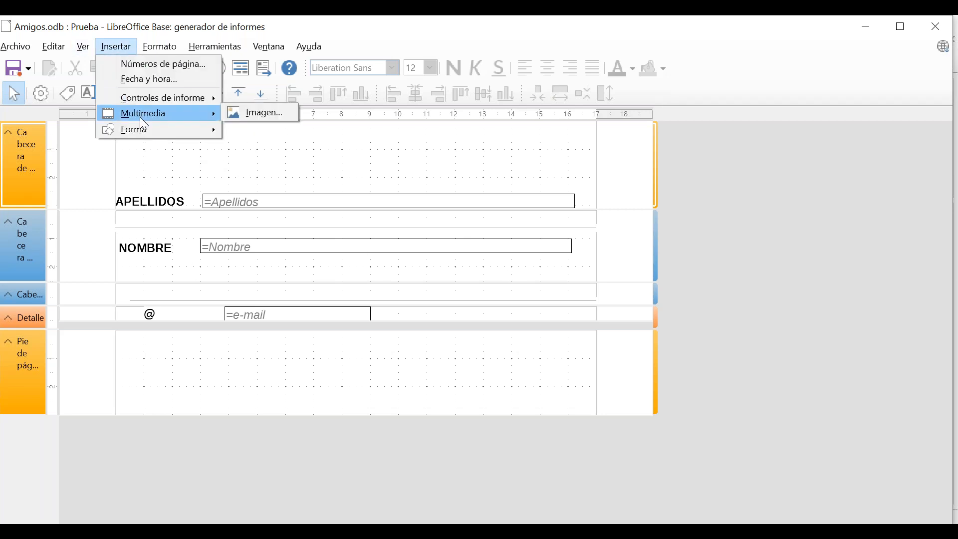
pyautogui.click(258, 122)
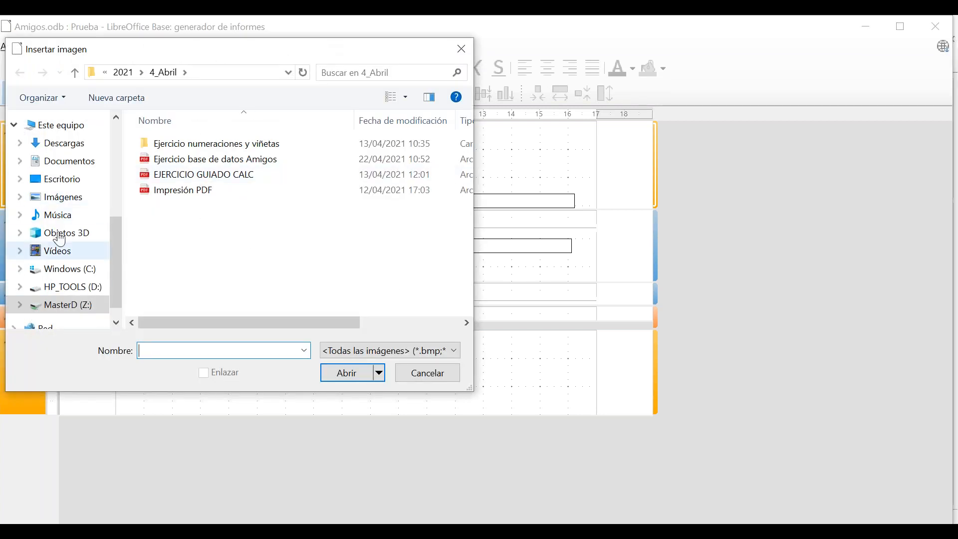
pyautogui.click(76, 202)
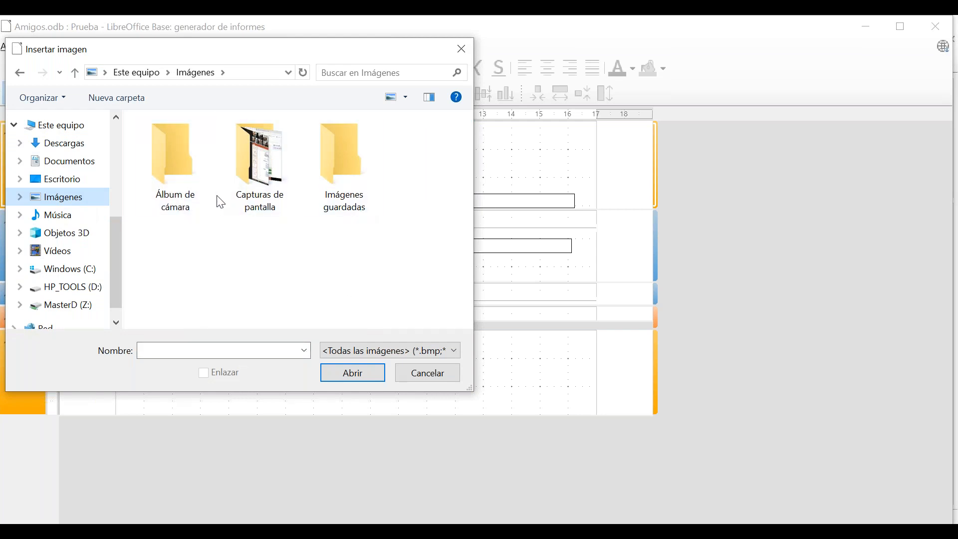
pyautogui.click(379, 351)
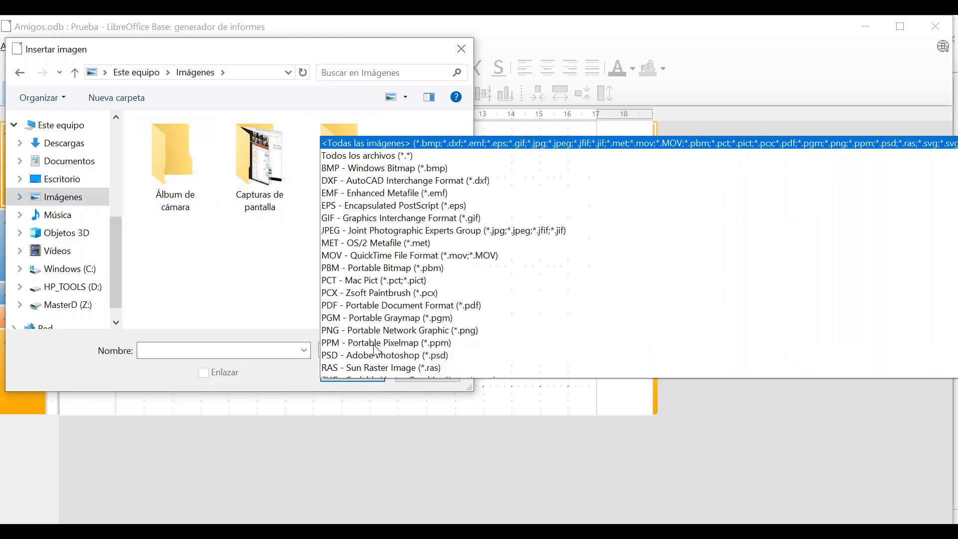
pyautogui.click(320, 159)
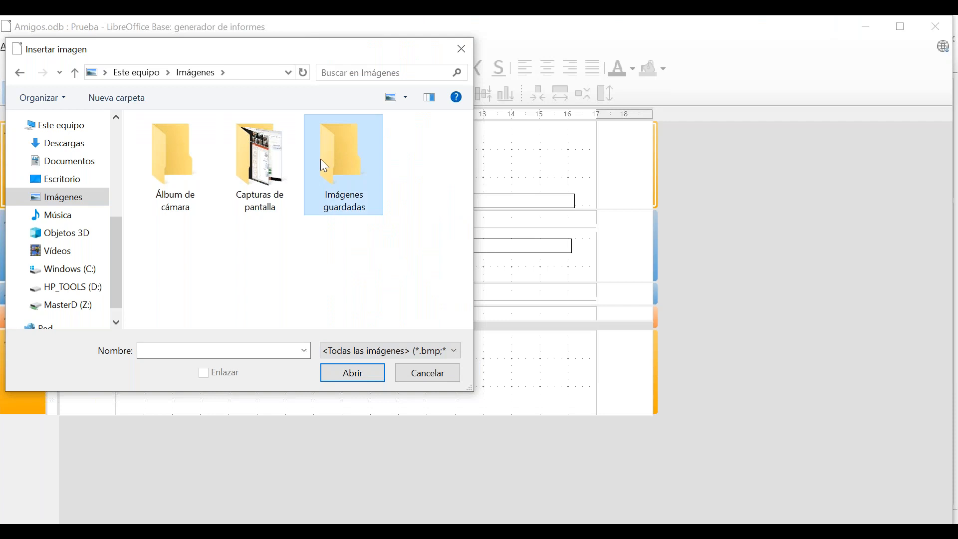
# Insert the Captura de pantalla (9) screenshot from the Capturas de pantalla folder.
pyautogui.click(172, 191)
pyautogui.doubleClick(169, 184)
pyautogui.click(75, 73)
pyautogui.click(267, 180)
pyautogui.doubleClick(266, 179)
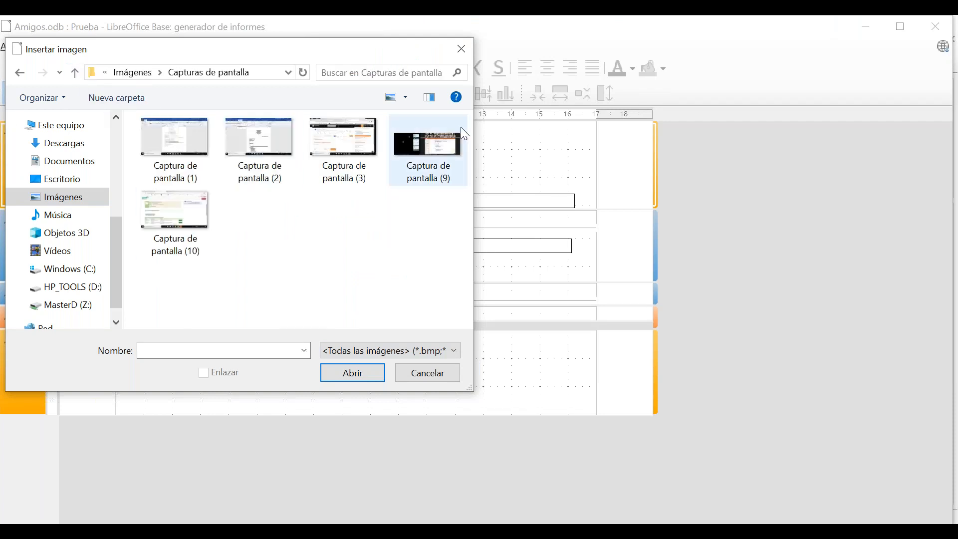
pyautogui.click(437, 148)
pyautogui.click(353, 373)
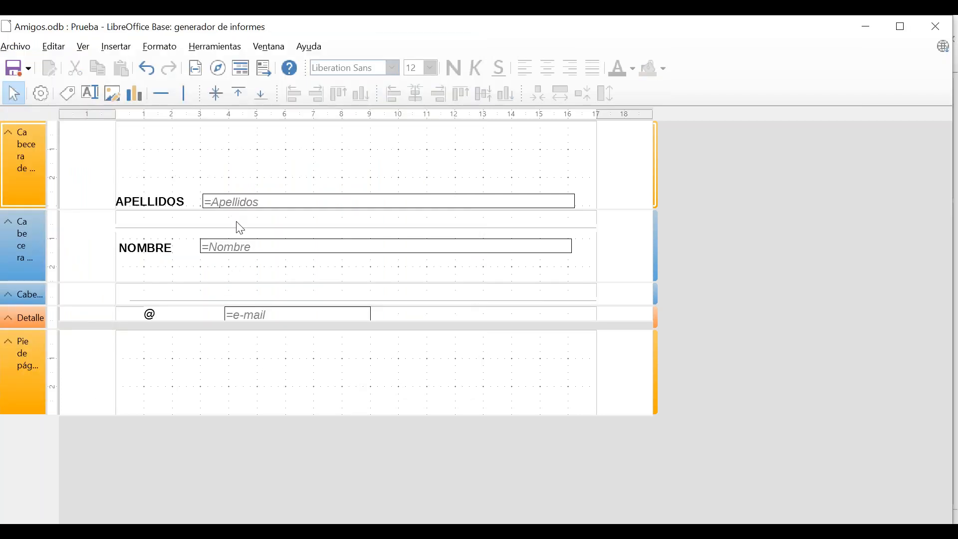
# Close the report designer and run the Prueba report.
pyautogui.click(112, 98)
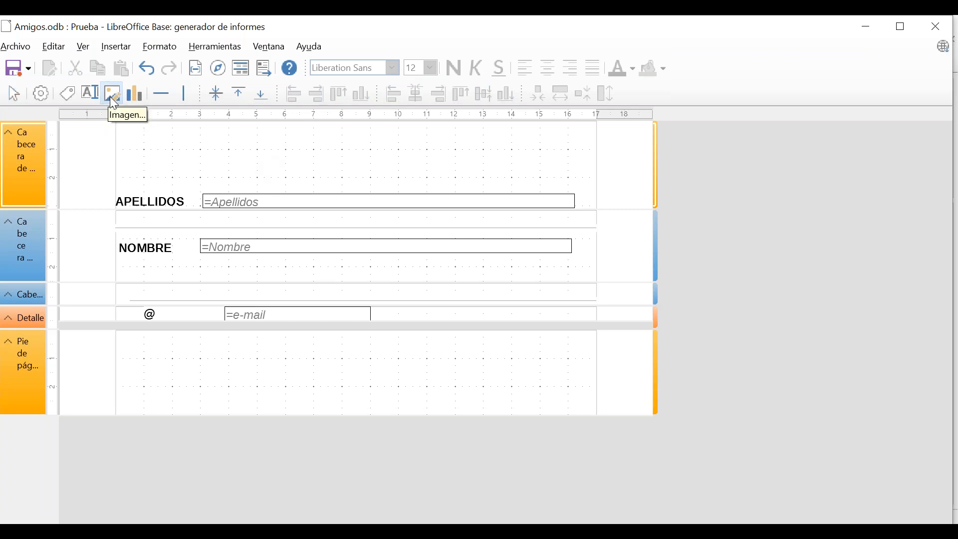
pyautogui.click(147, 163)
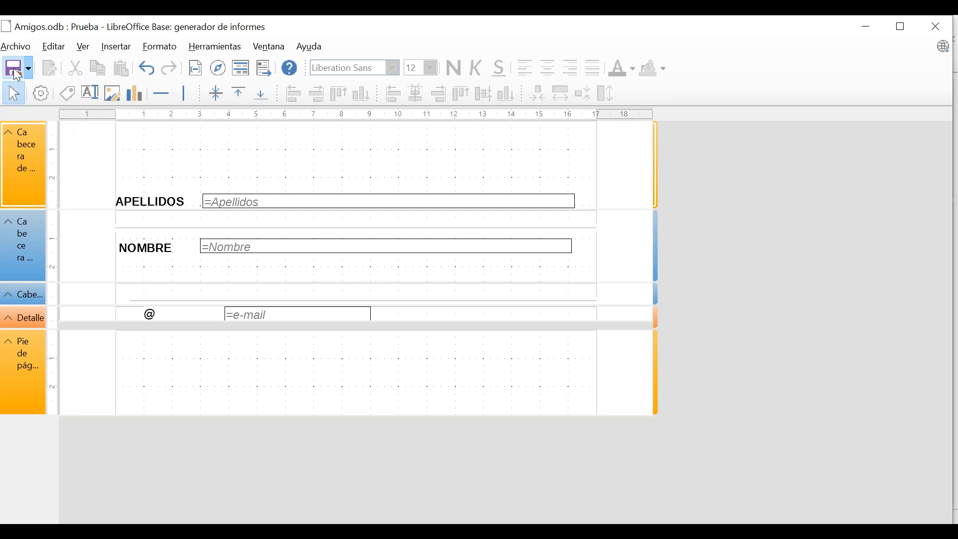
pyautogui.click(936, 34)
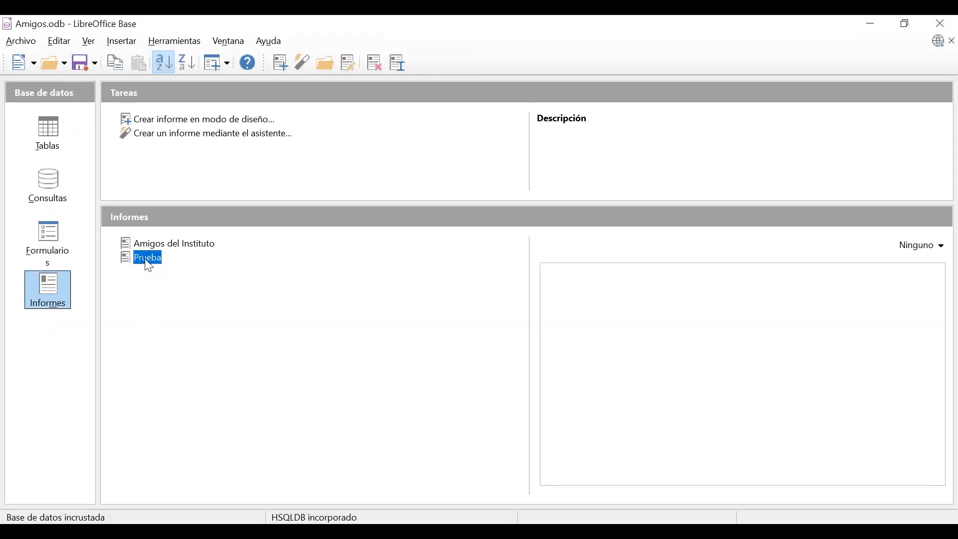
pyautogui.doubleClick(149, 260)
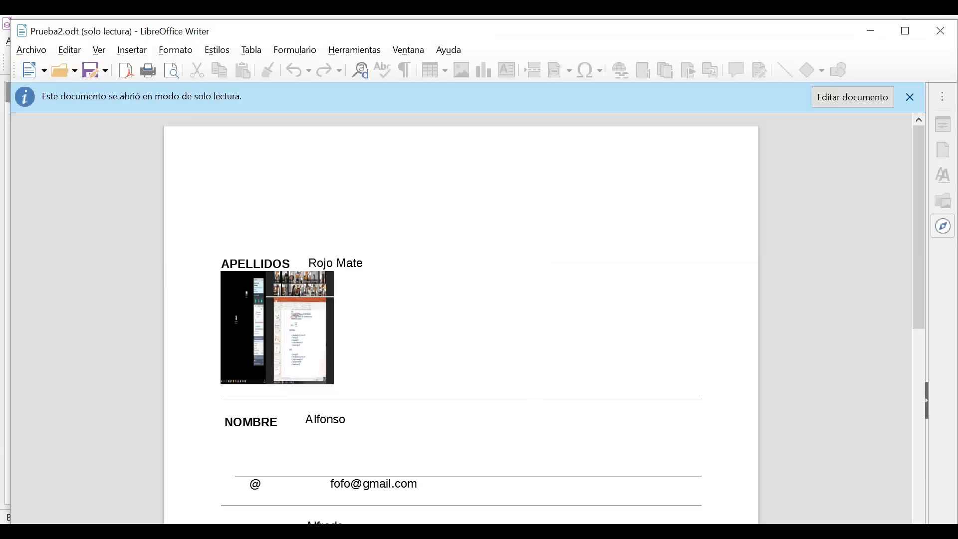
# Make Prueba2.odt editable, delete the screenshot, then close it without saving.
pyautogui.click(290, 332)
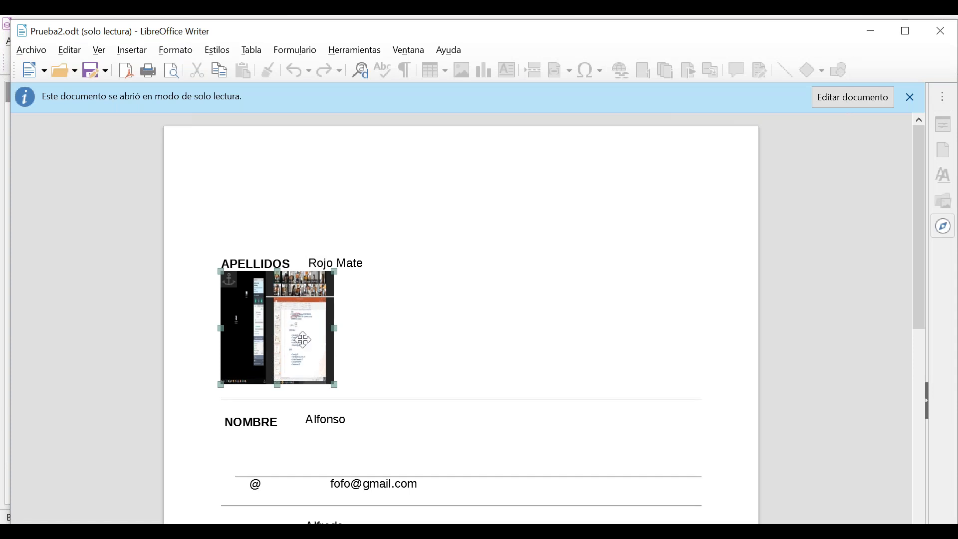
pyautogui.click(843, 102)
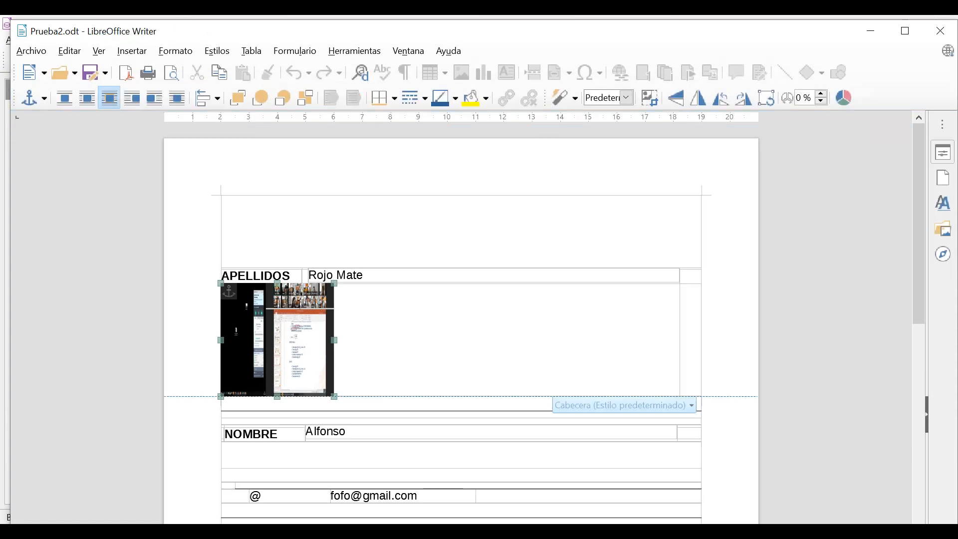
pyautogui.press('Delete')
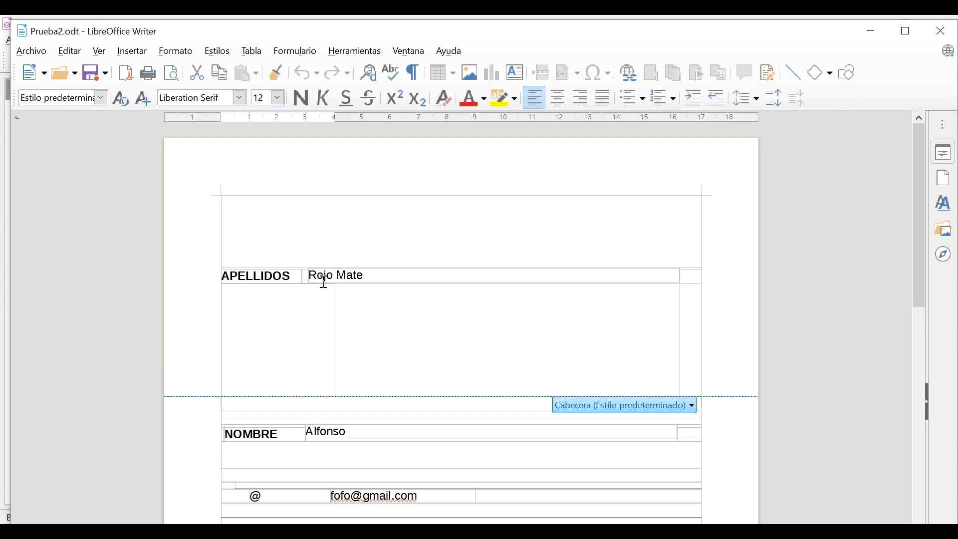
pyautogui.click(324, 280)
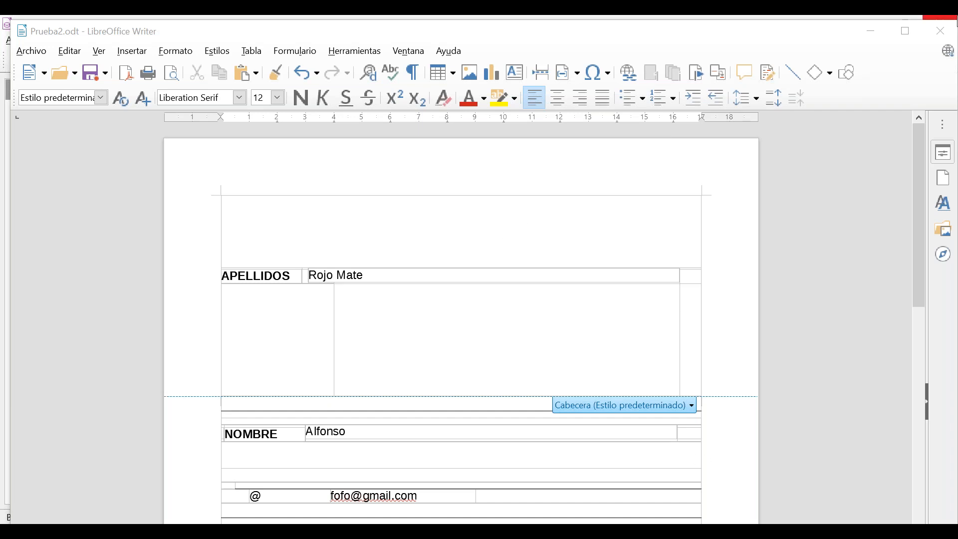
pyautogui.click(944, 33)
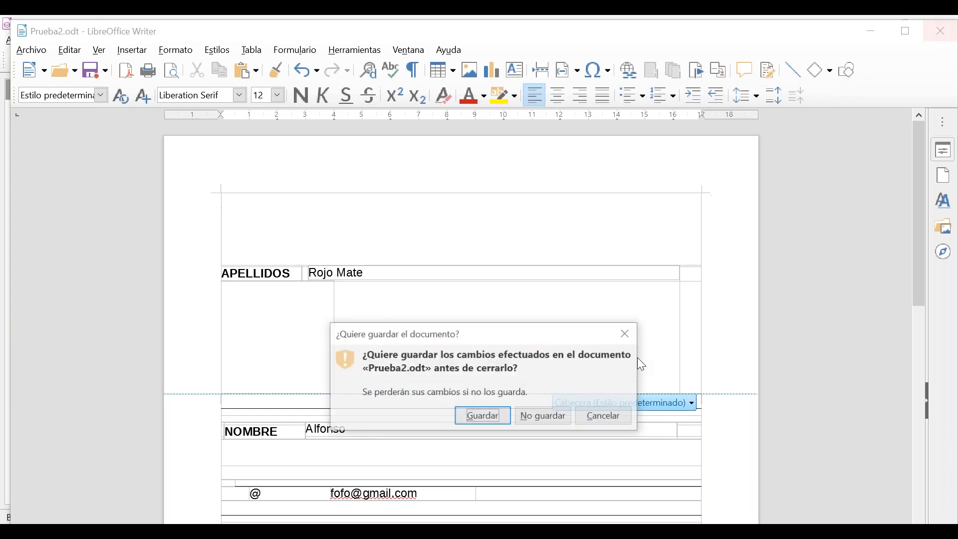
pyautogui.click(543, 420)
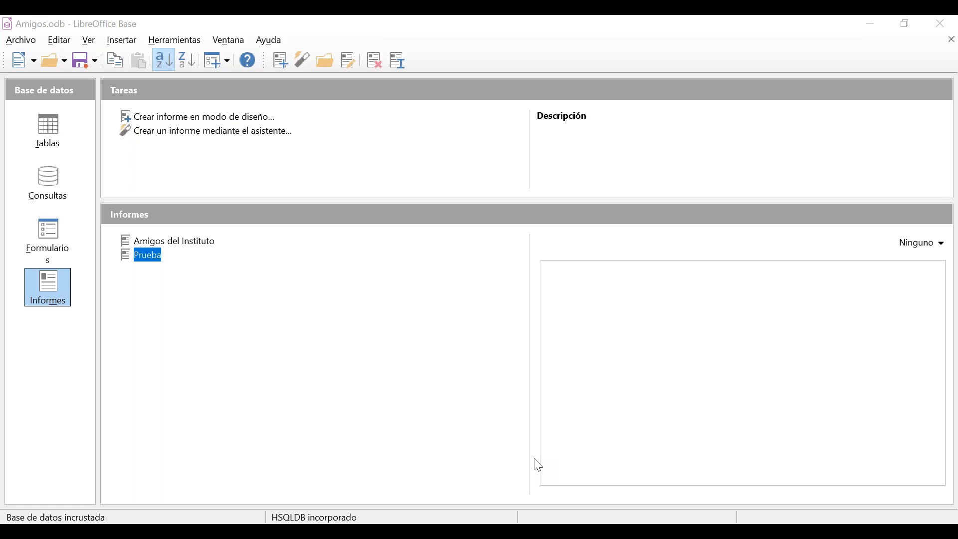
# Enlarge the quiz document and highlight option a) of question 2 in yellow.
pyautogui.moveTo(0, 95); pyautogui.dragTo(462, 16)
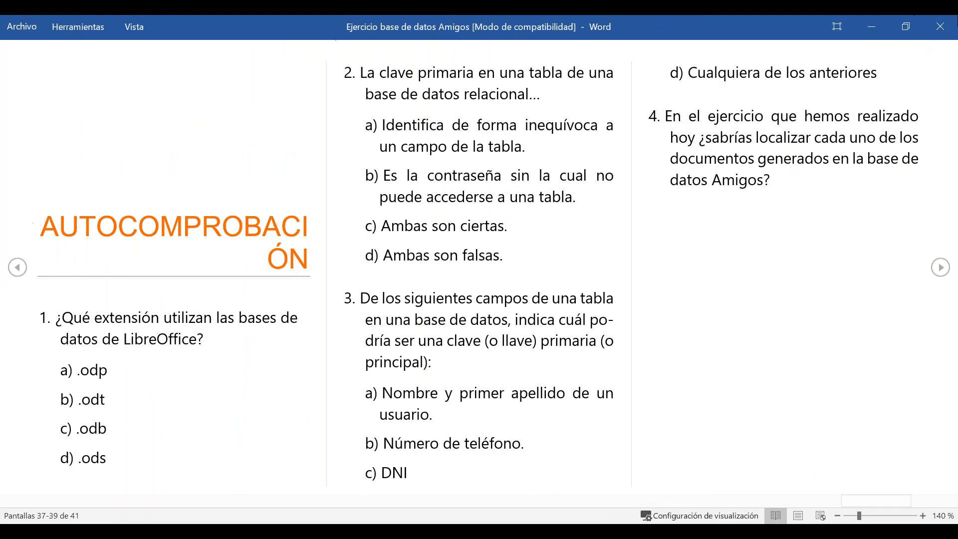
pyautogui.click(798, 517)
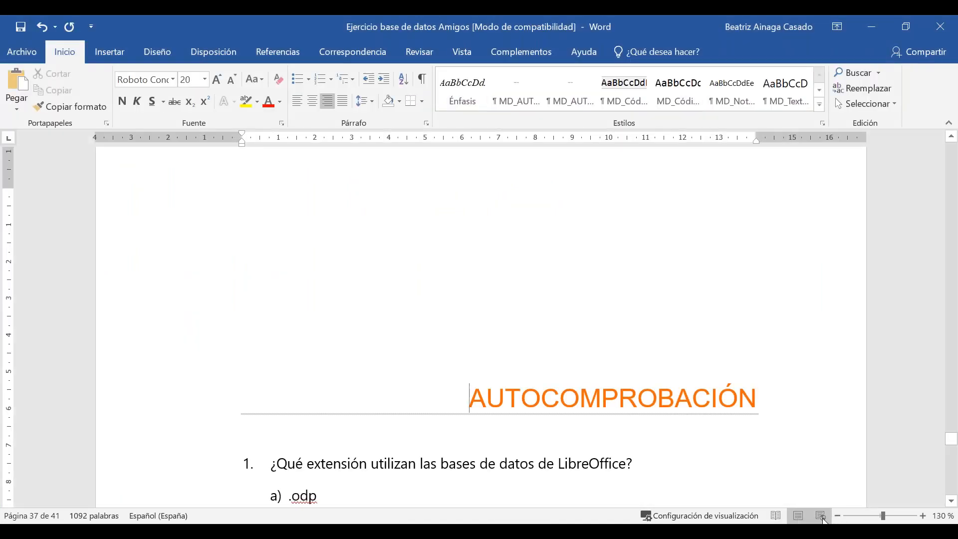
pyautogui.scroll(-7, 704, 391)
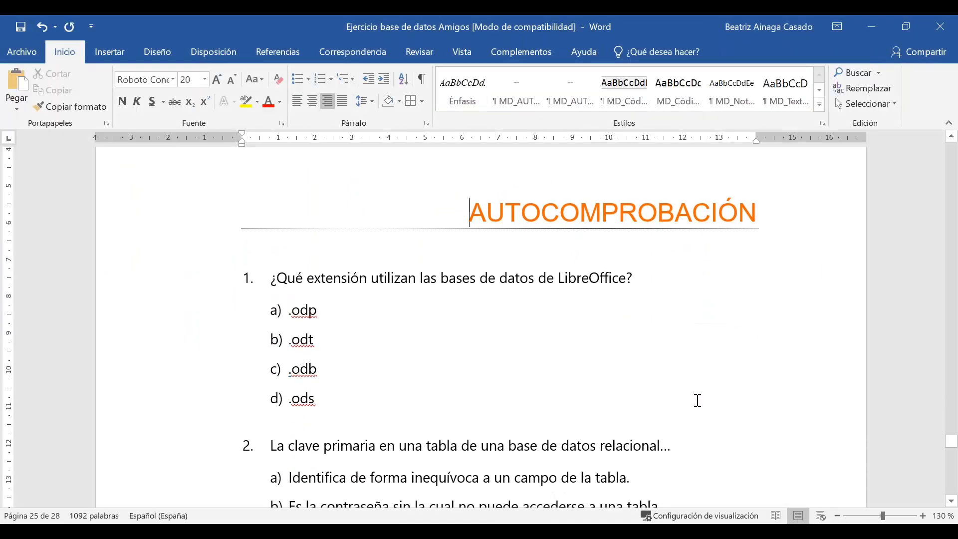
pyautogui.scroll(-5, 655, 414)
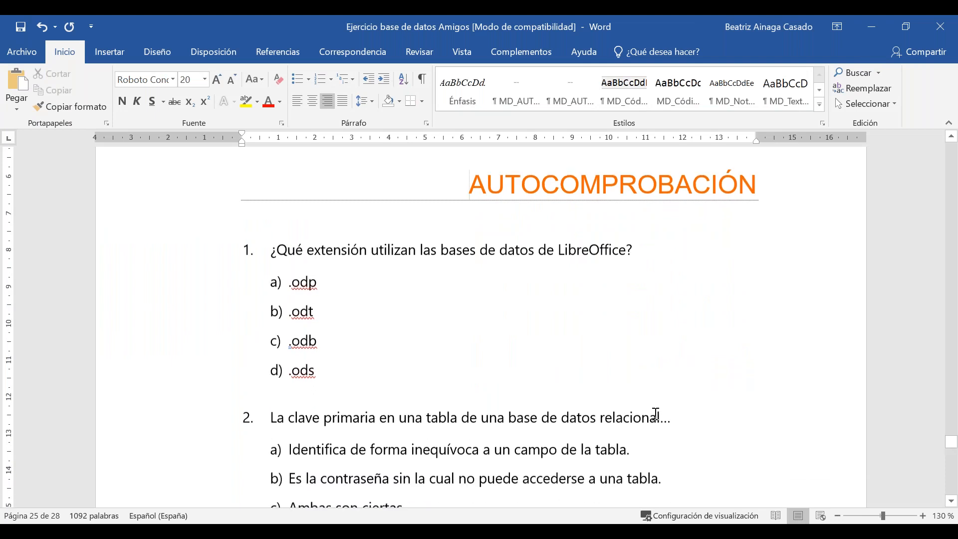
pyautogui.scroll(-2, 656, 414)
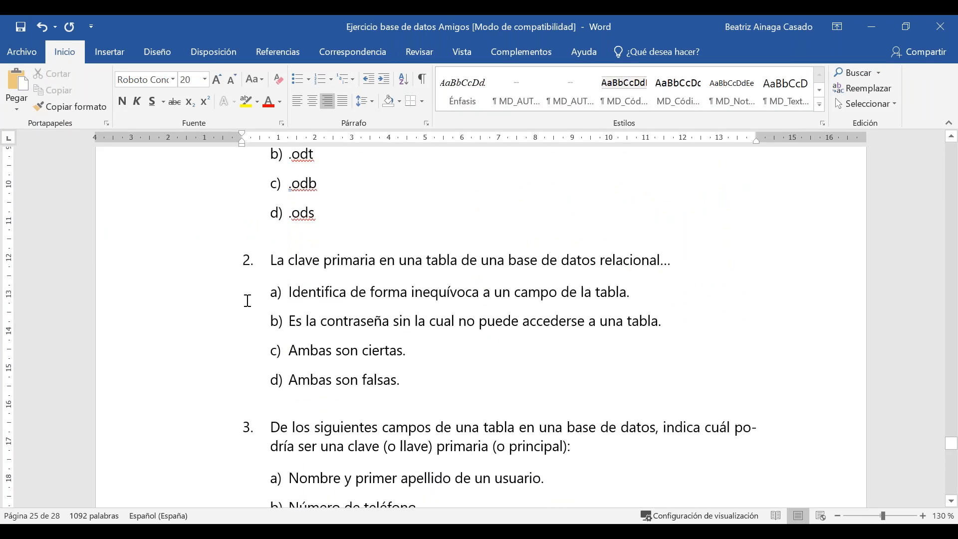
pyautogui.moveTo(284, 289)
pyautogui.mouseDown()
pyautogui.moveTo(314, 293)
pyautogui.moveTo(285, 294)
pyautogui.mouseUp()
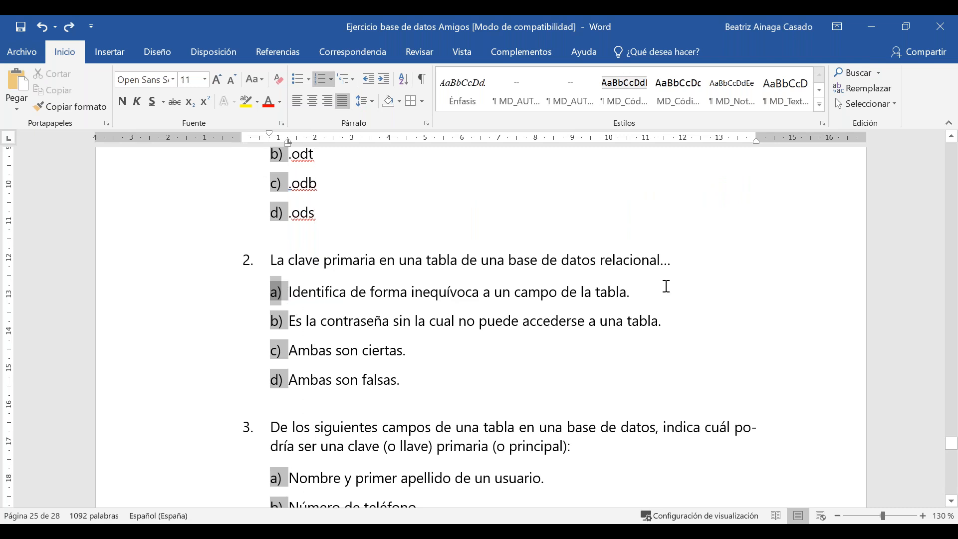
pyautogui.moveTo(666, 286); pyautogui.dragTo(278, 284)
pyautogui.click(240, 104)
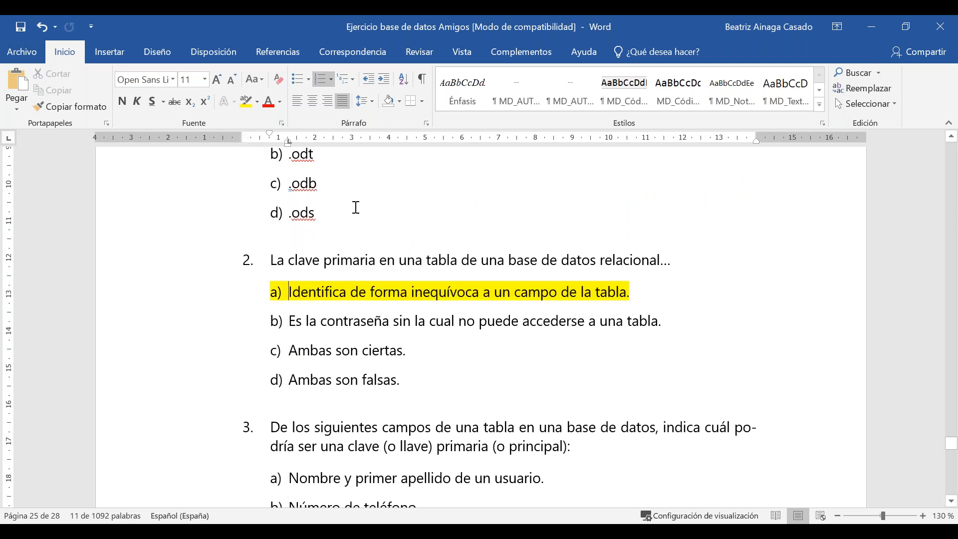
# Highlight the .odb answer to question 1 in yellow, then move down to question 3.
pyautogui.tripleClick(299, 183)
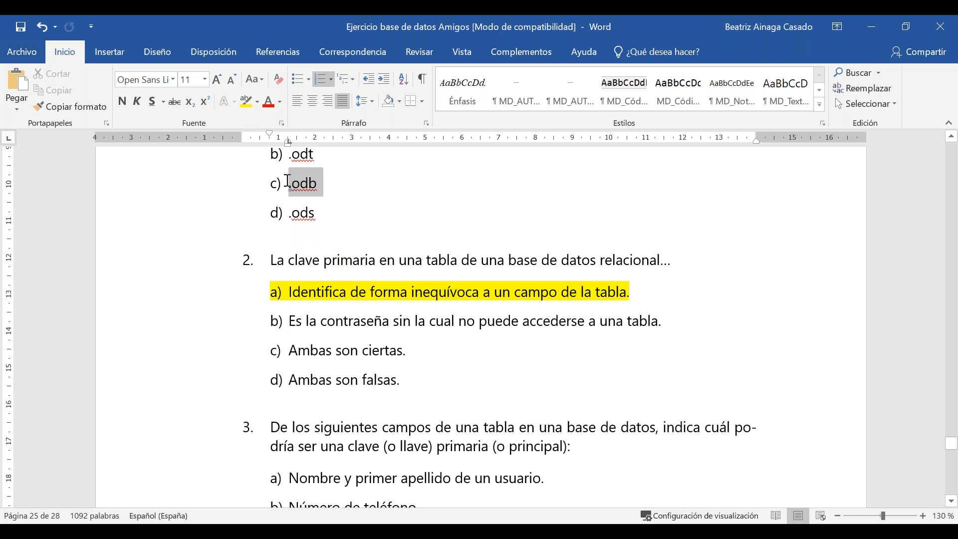
pyautogui.click(248, 110)
pyautogui.scroll(-5, 503, 434)
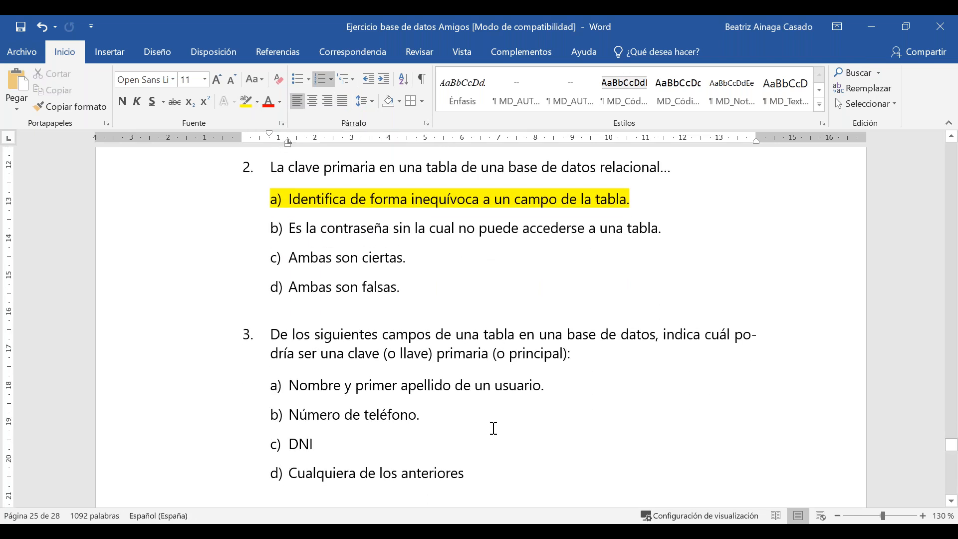
pyautogui.scroll(-1, 503, 434)
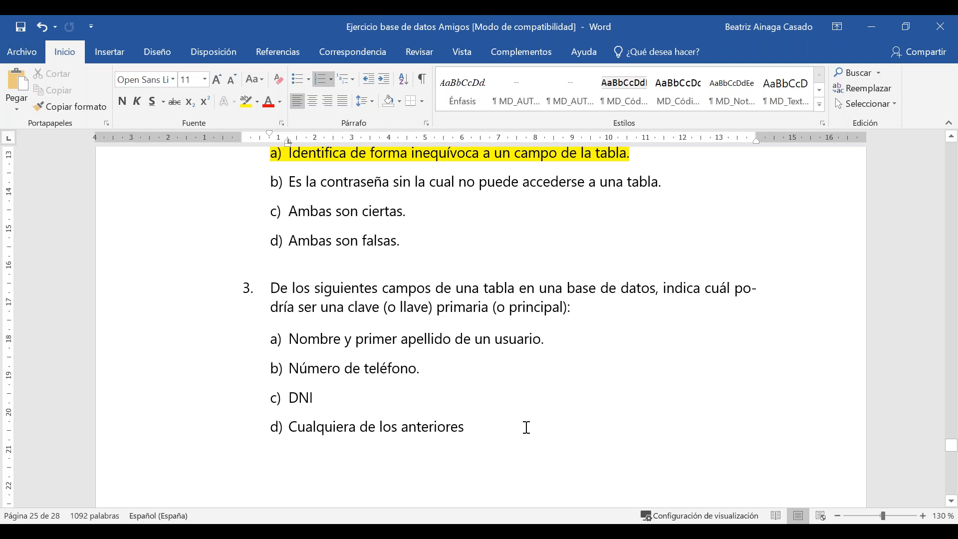
pyautogui.scroll(-2, 449, 344)
pyautogui.click(451, 291)
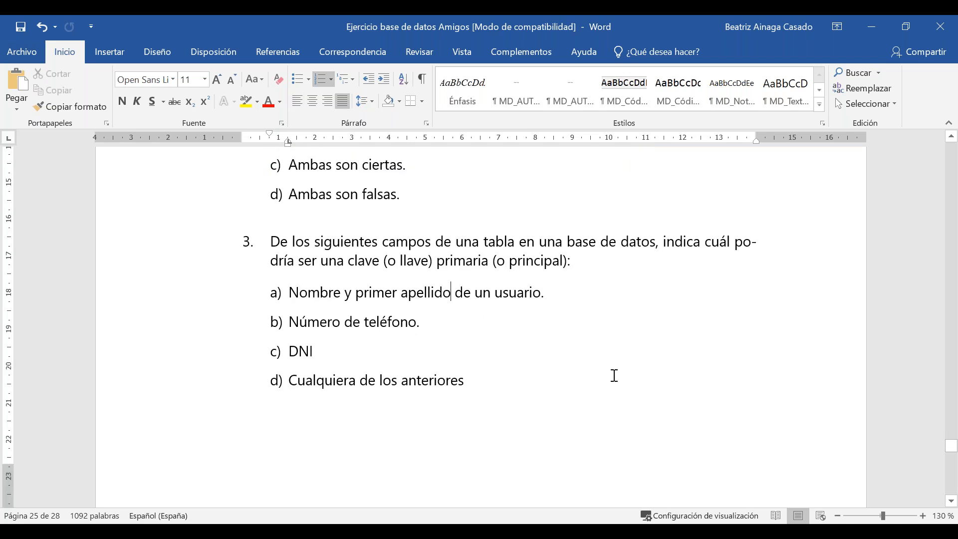
# Highlight the 'DNI' answer in yellow as question 3's correct option.
pyautogui.click(431, 321)
pyautogui.click(454, 327)
pyautogui.moveTo(440, 321); pyautogui.dragTo(292, 315)
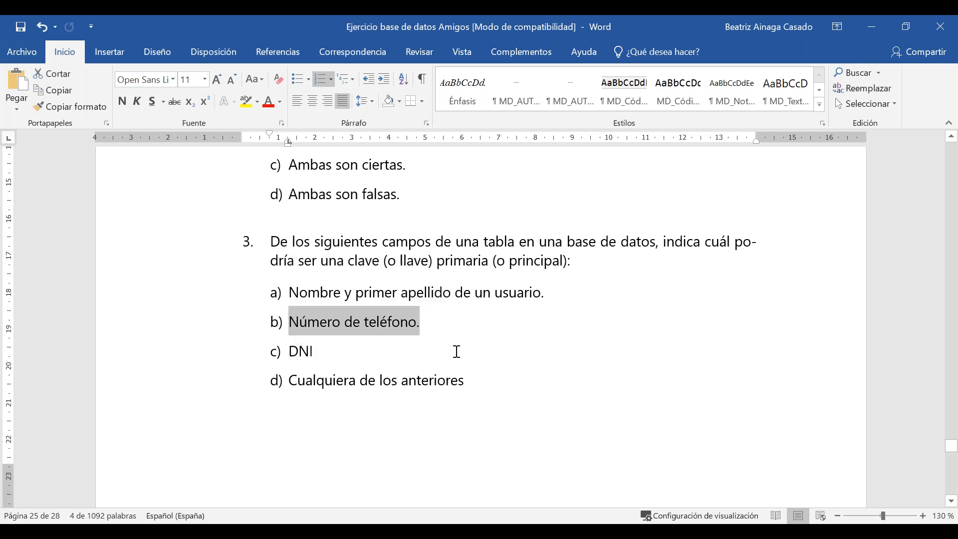
pyautogui.click(377, 354)
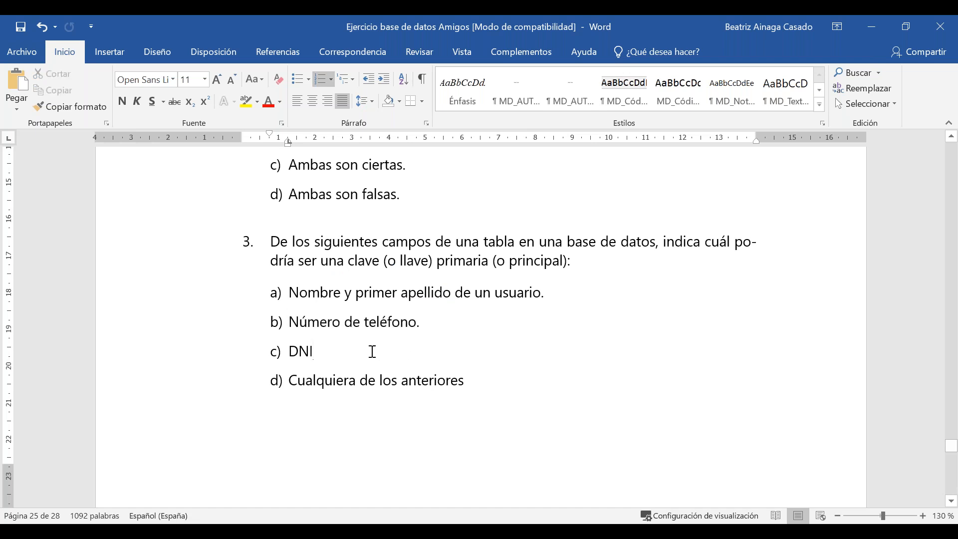
pyautogui.moveTo(352, 348); pyautogui.dragTo(284, 348)
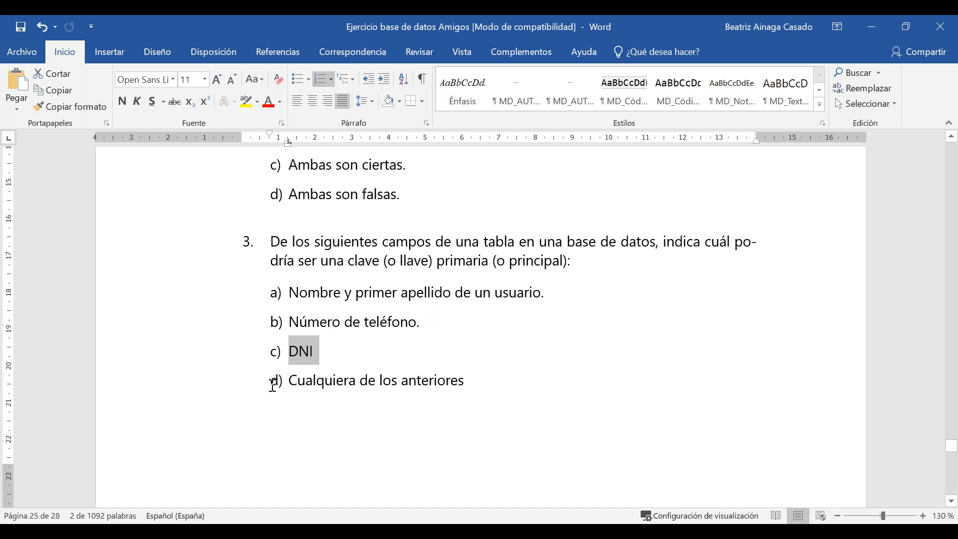
pyautogui.click(246, 101)
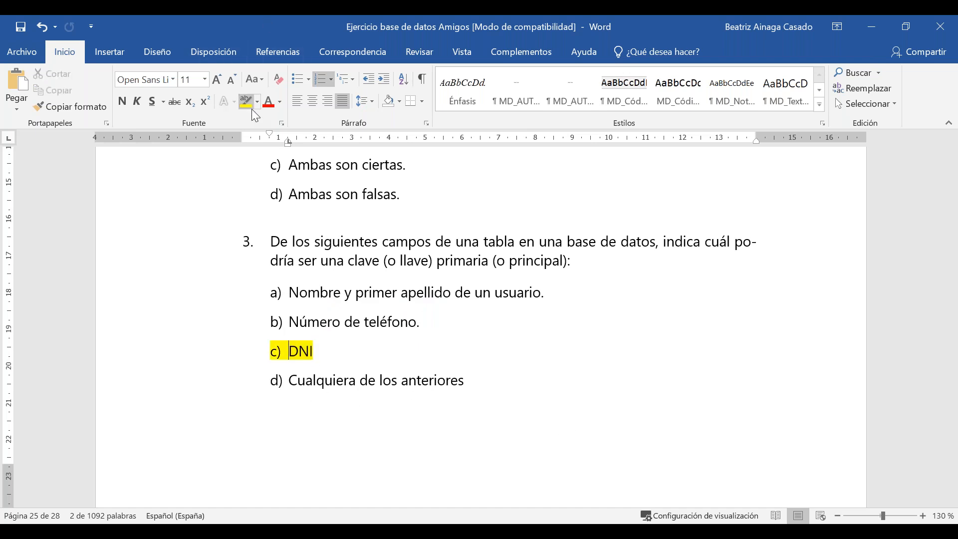
pyautogui.click(498, 421)
# Scroll down to question 4, then bring the Amigos.odb database window to the front.
pyautogui.scroll(-2, 502, 413)
pyautogui.scroll(-10, 501, 413)
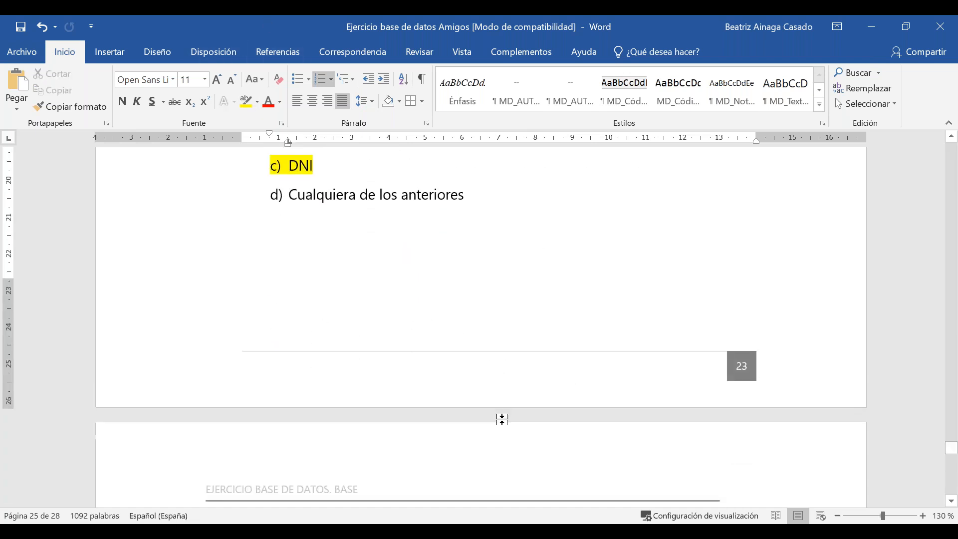
pyautogui.scroll(-2, 505, 433)
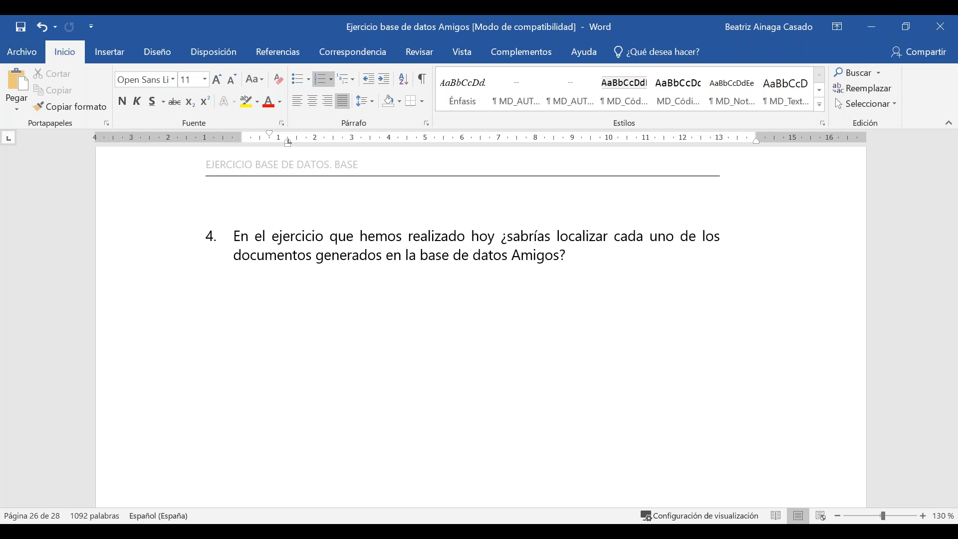
pyautogui.click(687, 532)
pyautogui.click(653, 505)
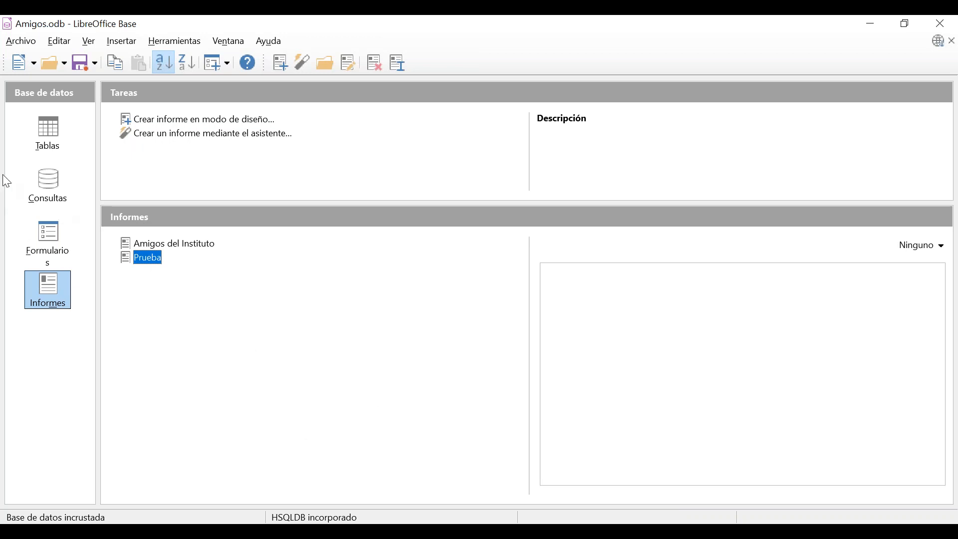
# Show the Tables section of the Amigos.odb database.
pyautogui.click(46, 148)
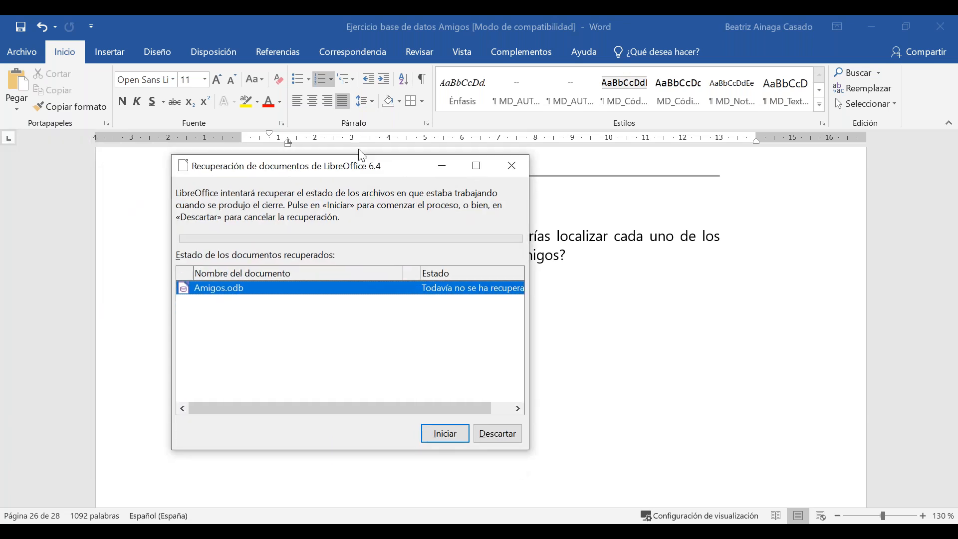
# Recover Amigos.odb, dismiss the Add Table or Query dialog, and maximize the database window.
pyautogui.click(456, 374)
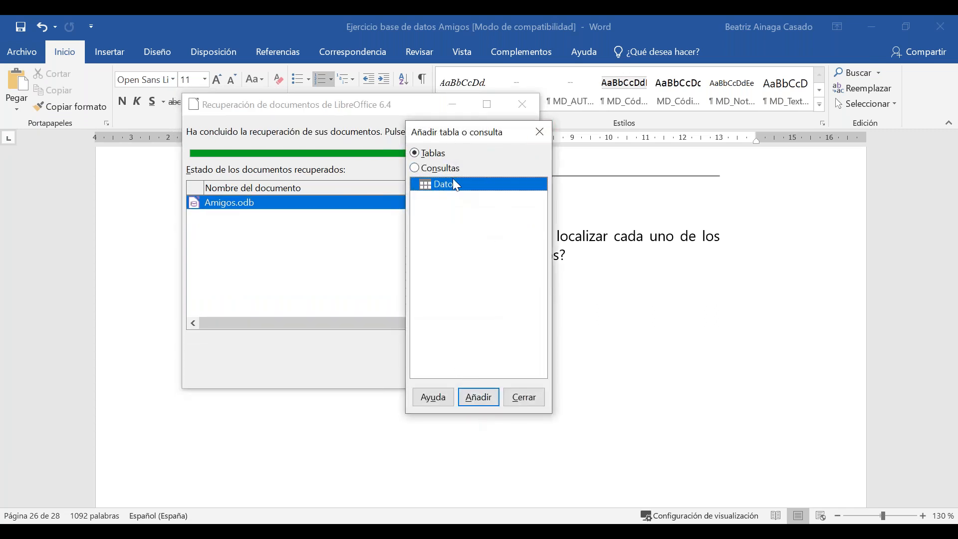
pyautogui.click(541, 132)
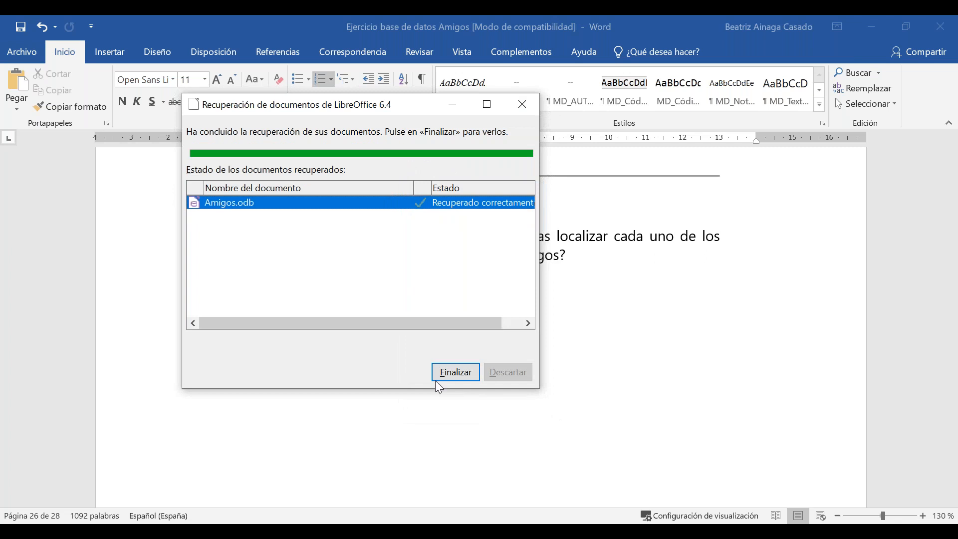
pyautogui.click(443, 374)
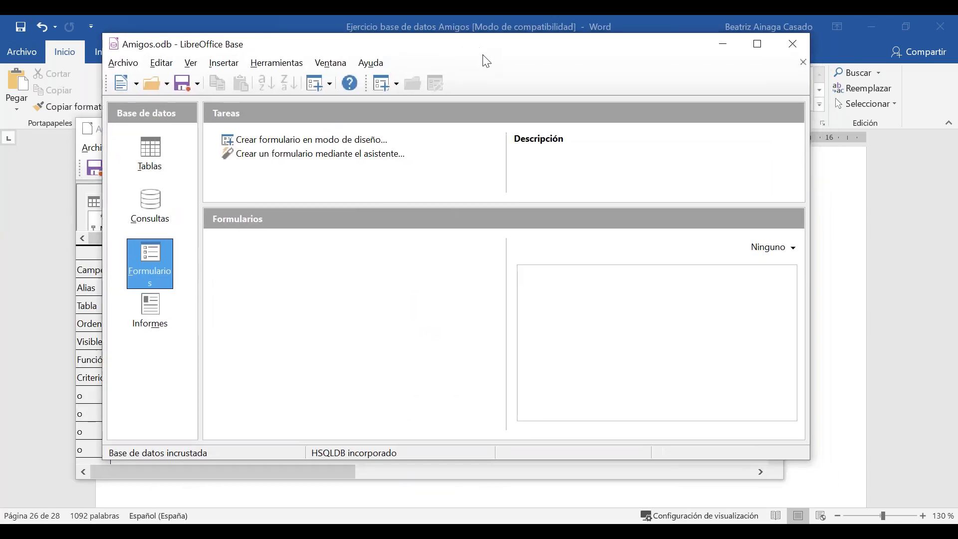
pyautogui.click(757, 44)
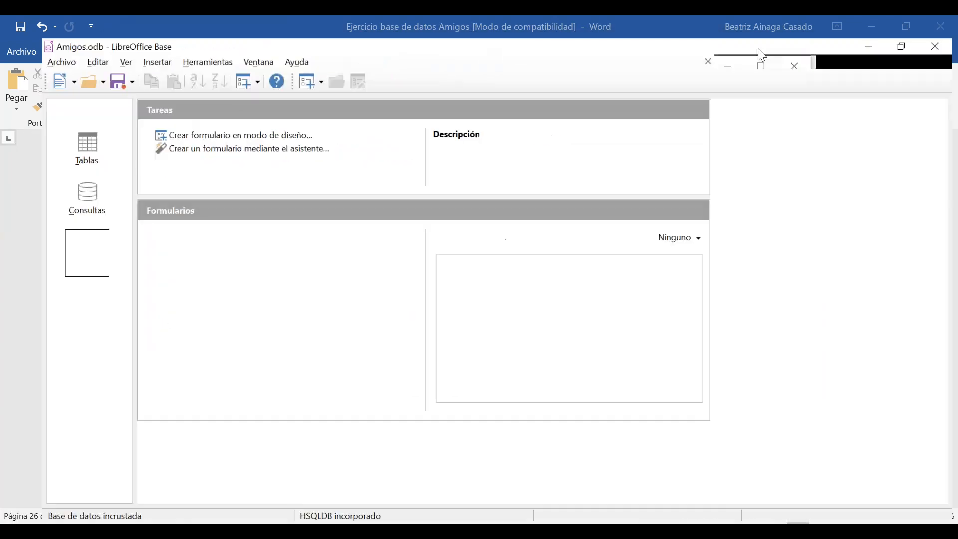
# Check the Tables, Reports, Forms and Queries sections, ending on Tables showing the Datos table.
pyautogui.click(48, 131)
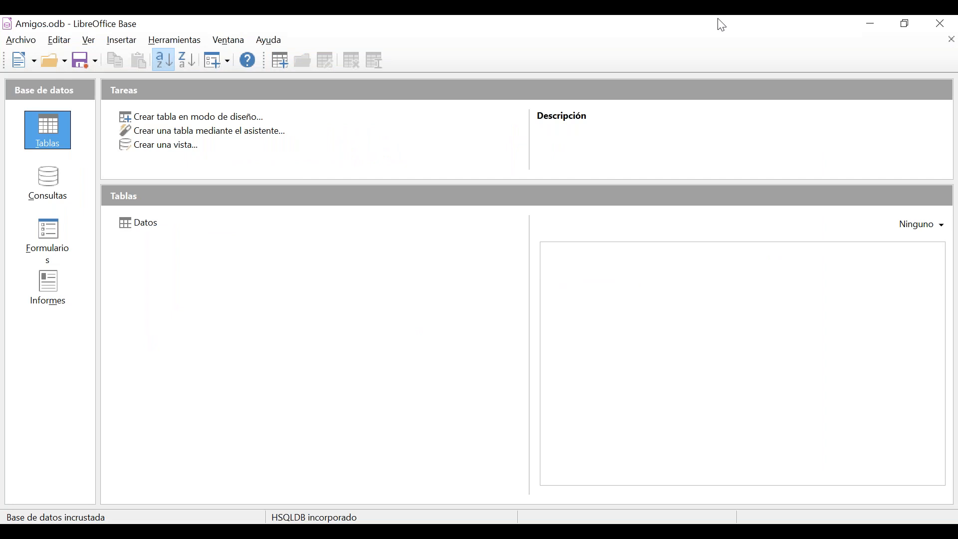
pyautogui.click(48, 288)
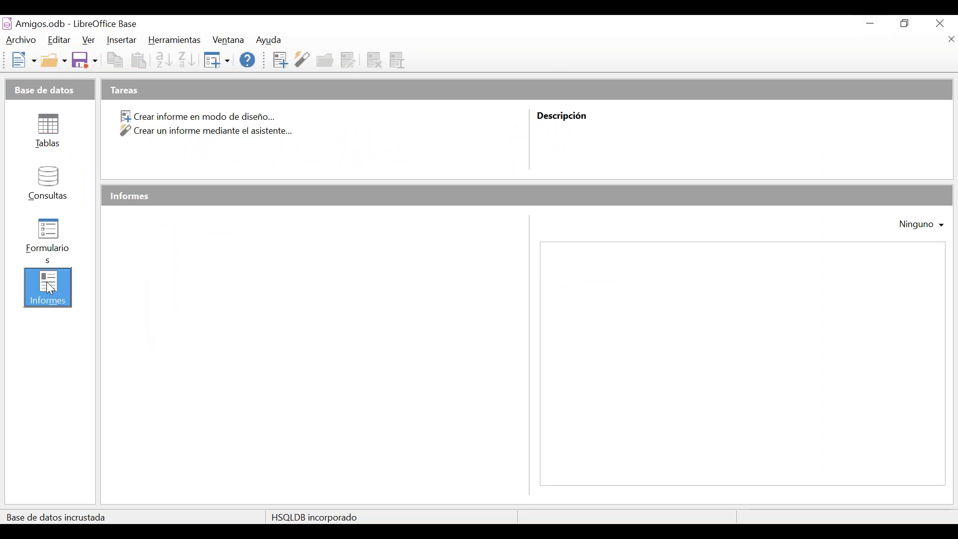
pyautogui.click(48, 240)
pyautogui.click(57, 185)
pyautogui.click(49, 145)
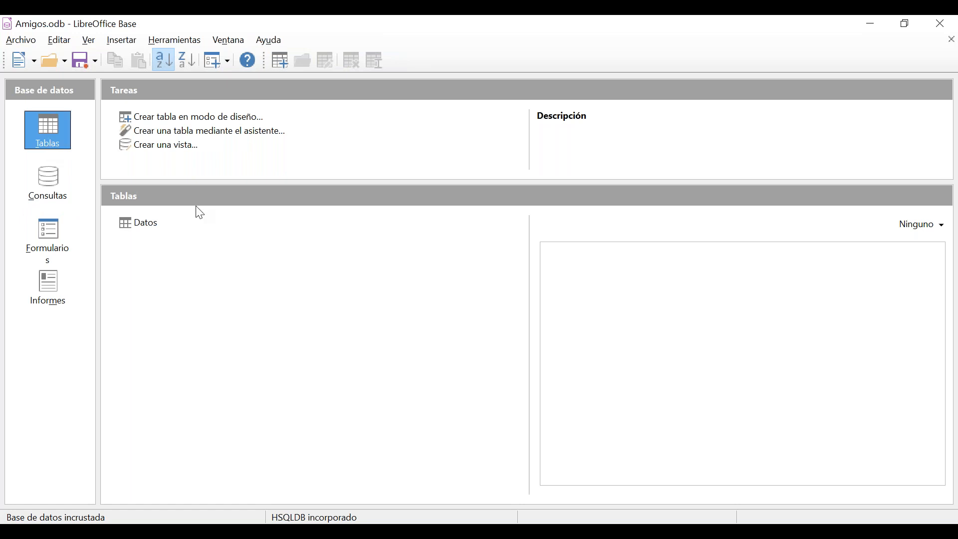
pyautogui.click(50, 188)
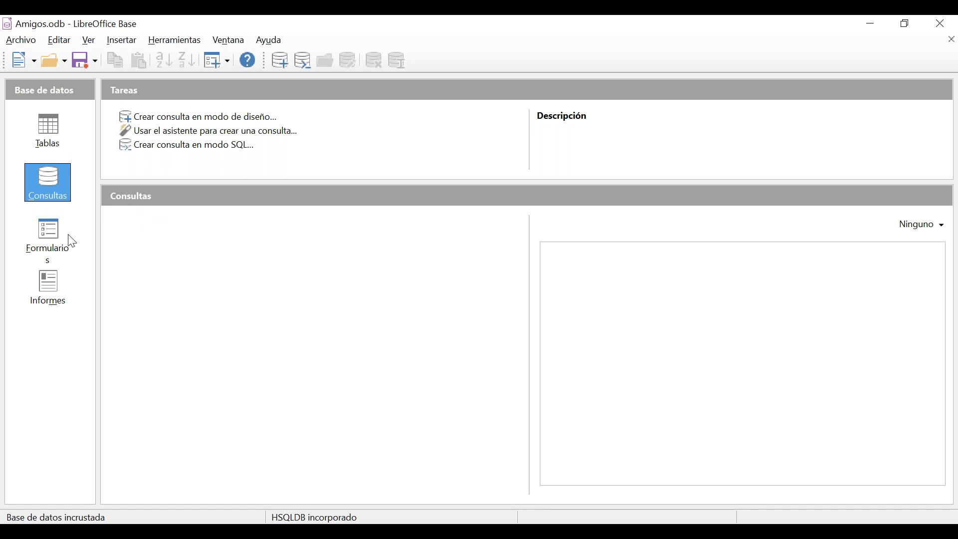
pyautogui.click(51, 246)
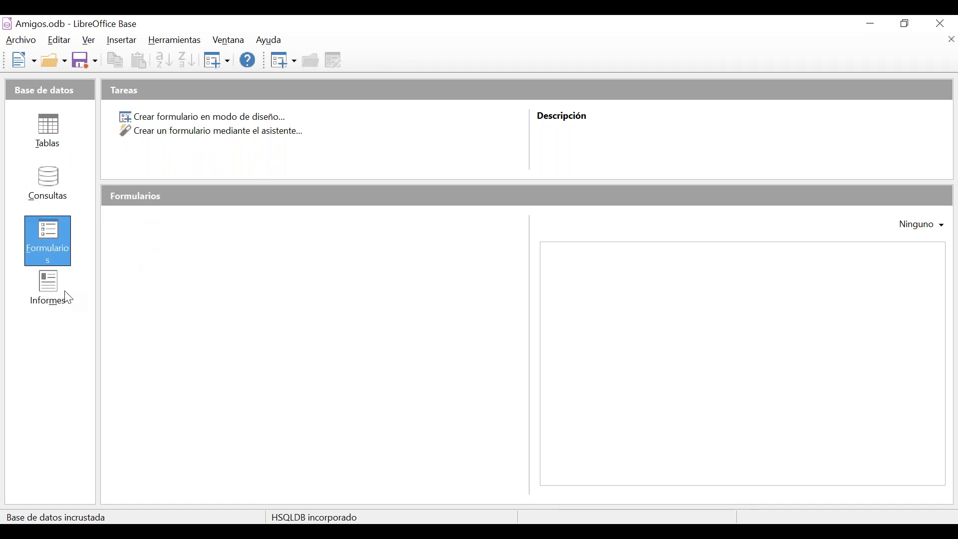
pyautogui.click(49, 292)
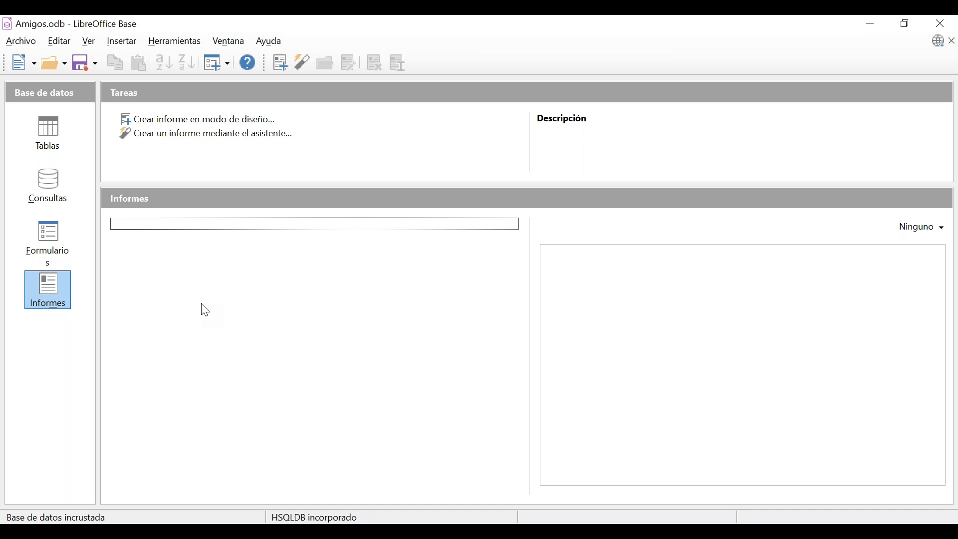
pyautogui.click(48, 130)
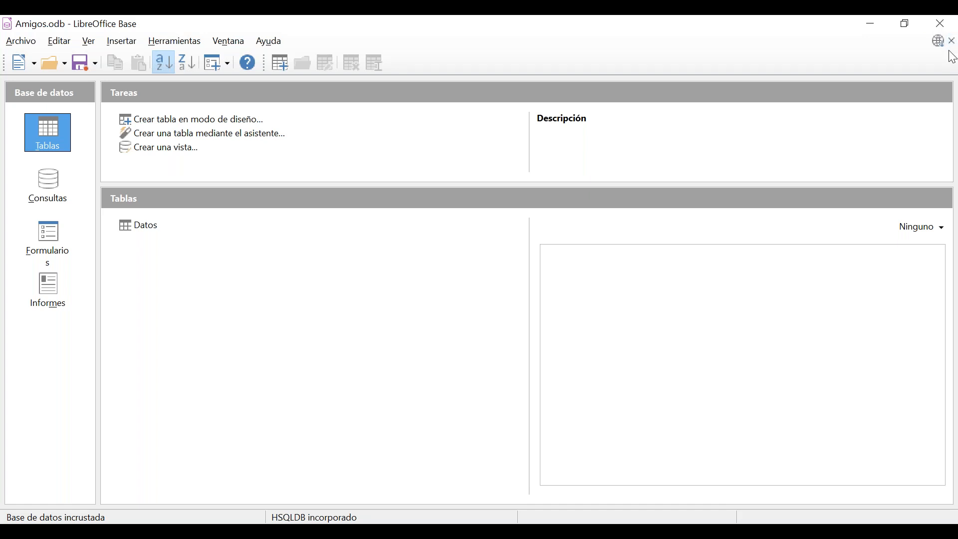
pyautogui.click(951, 42)
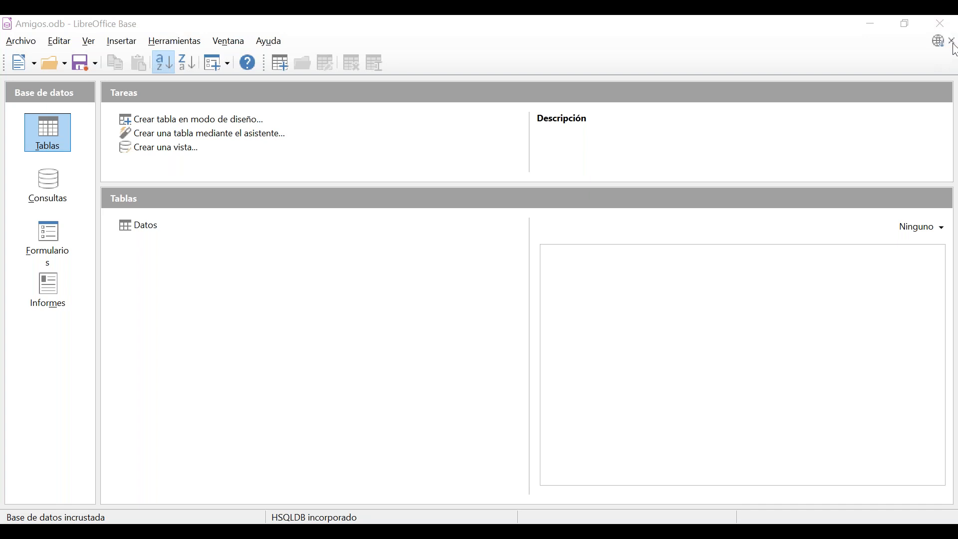